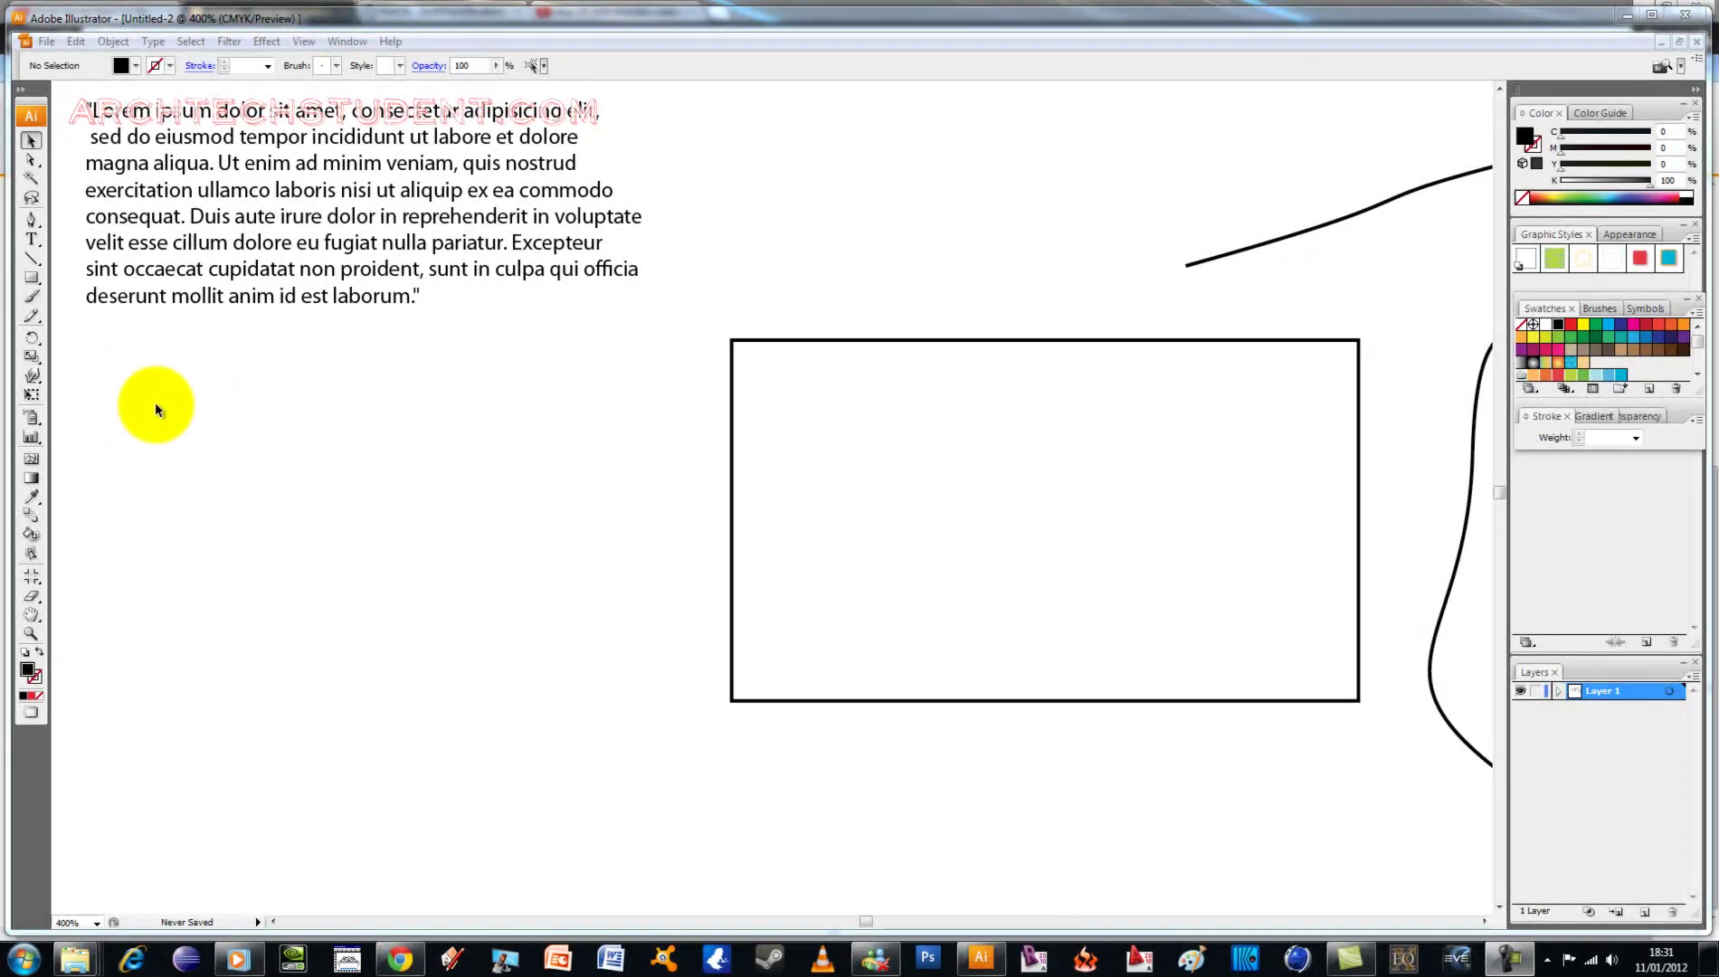
Step: Add a 25 pt point-text line spelling ArchTechStudent.Weebly.Com beside the rectangle
click(32, 240)
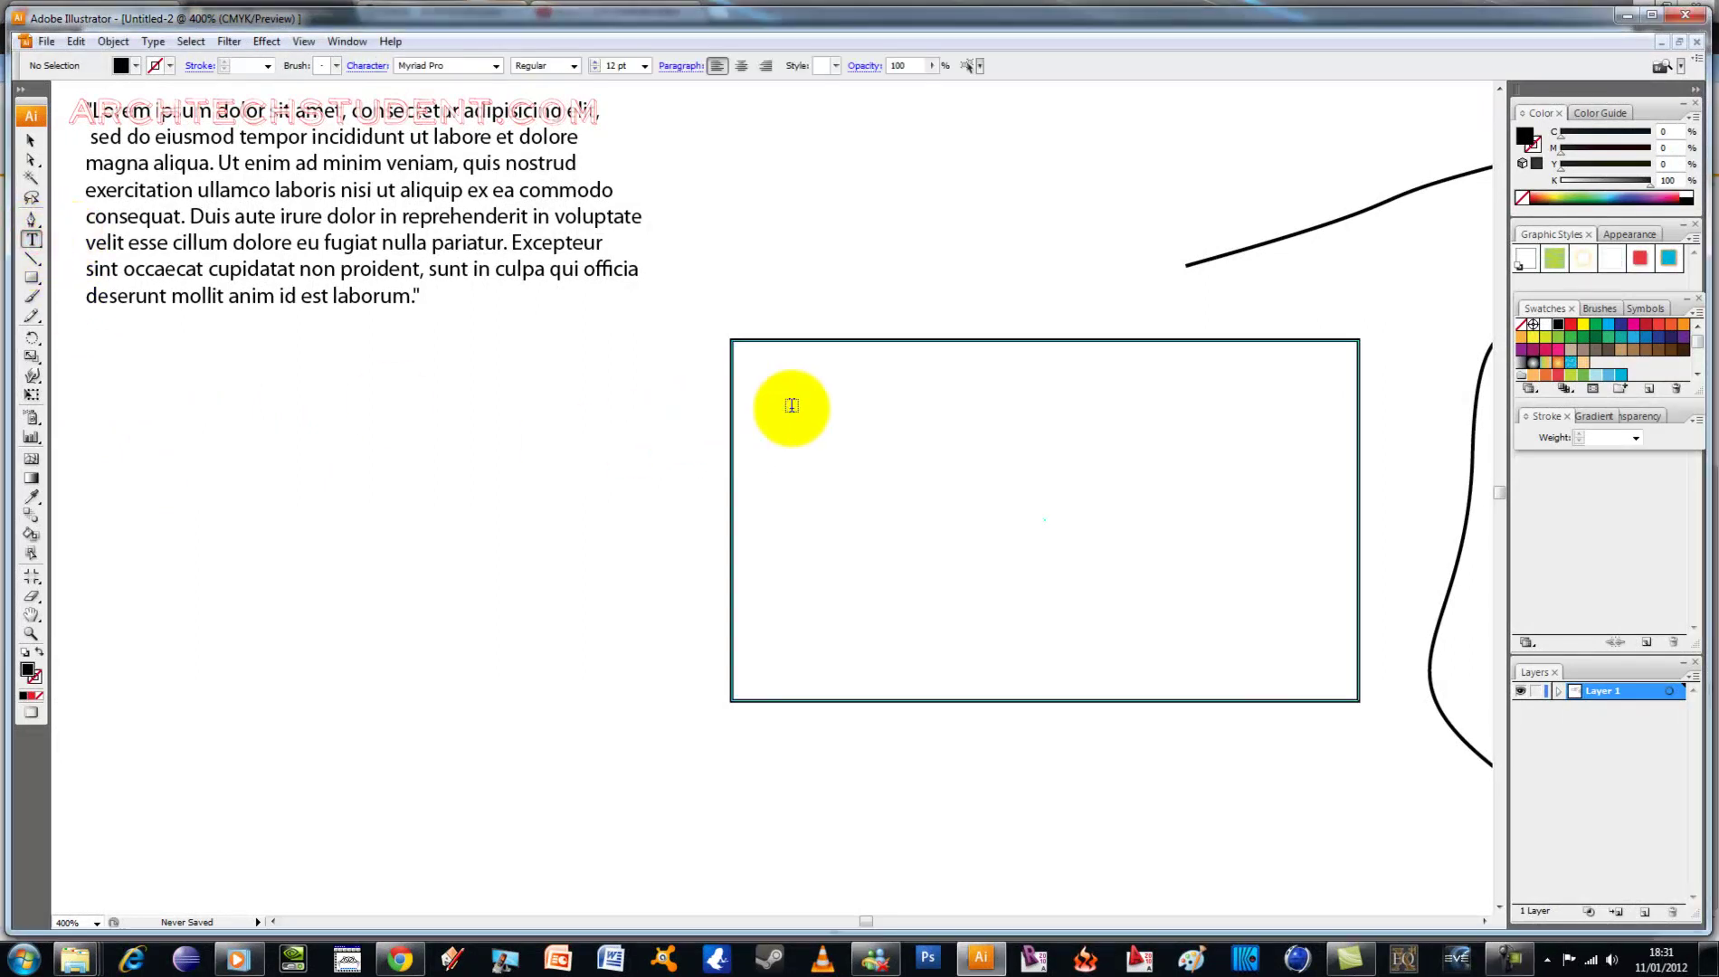
click(626, 66)
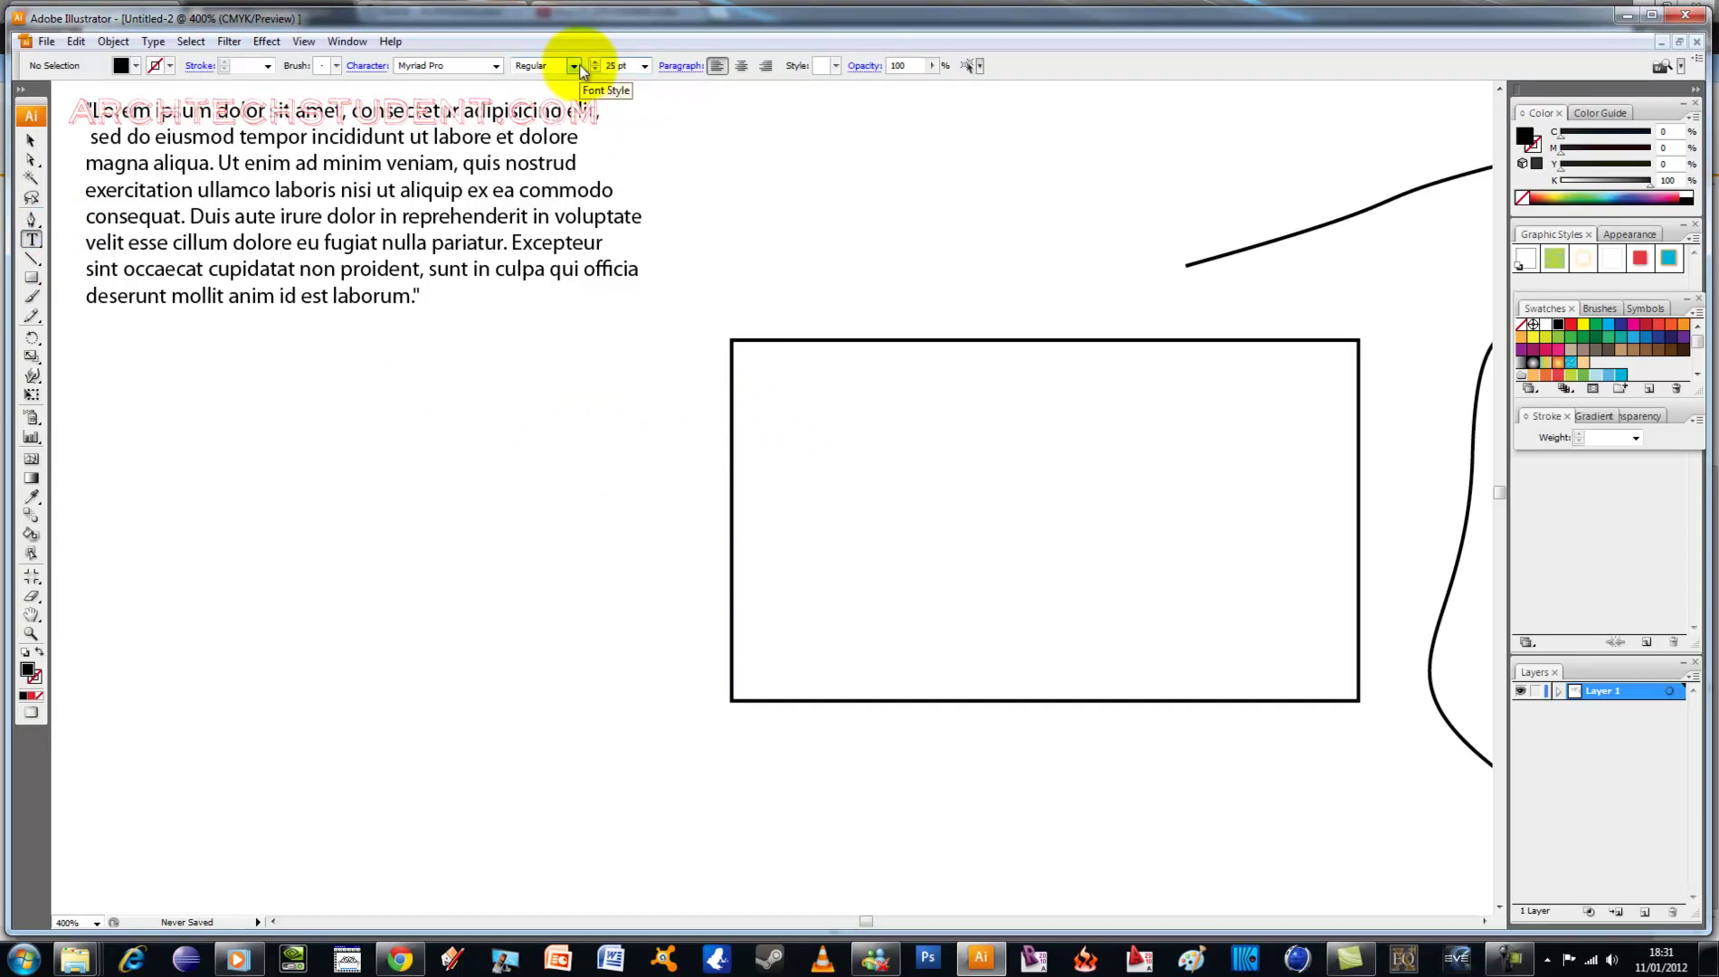
key(Return)
click(529, 470)
text(Arc)
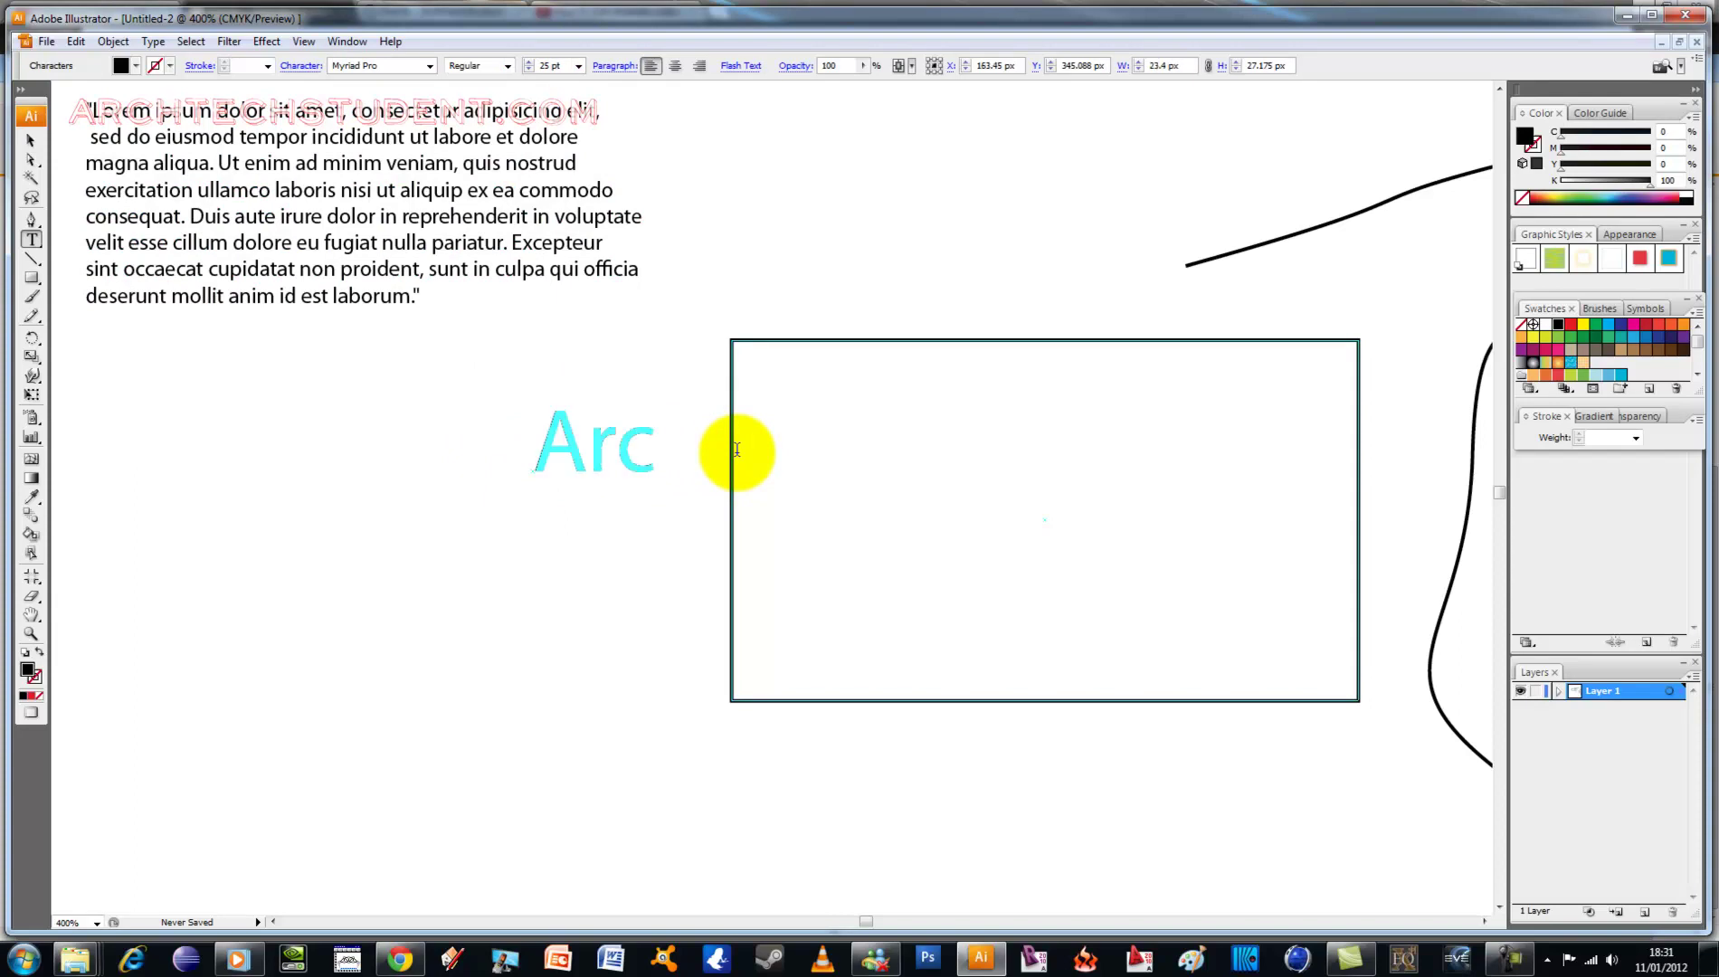
text(hTechSt)
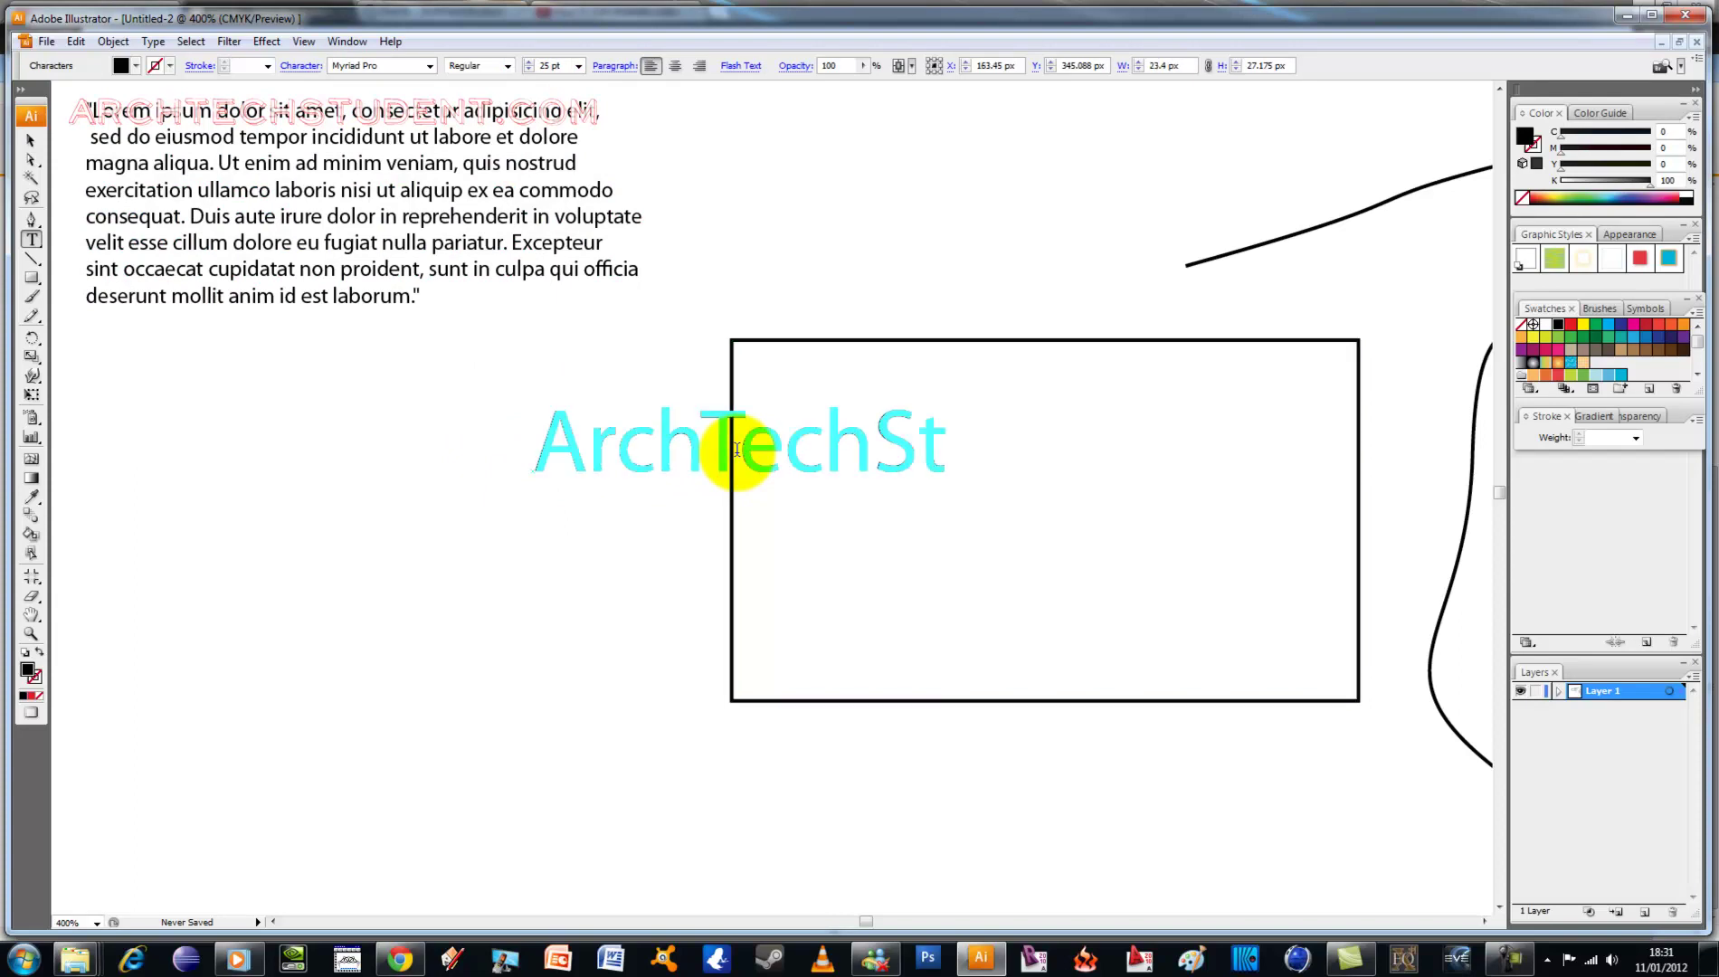
text(udent.Weebly.Com)
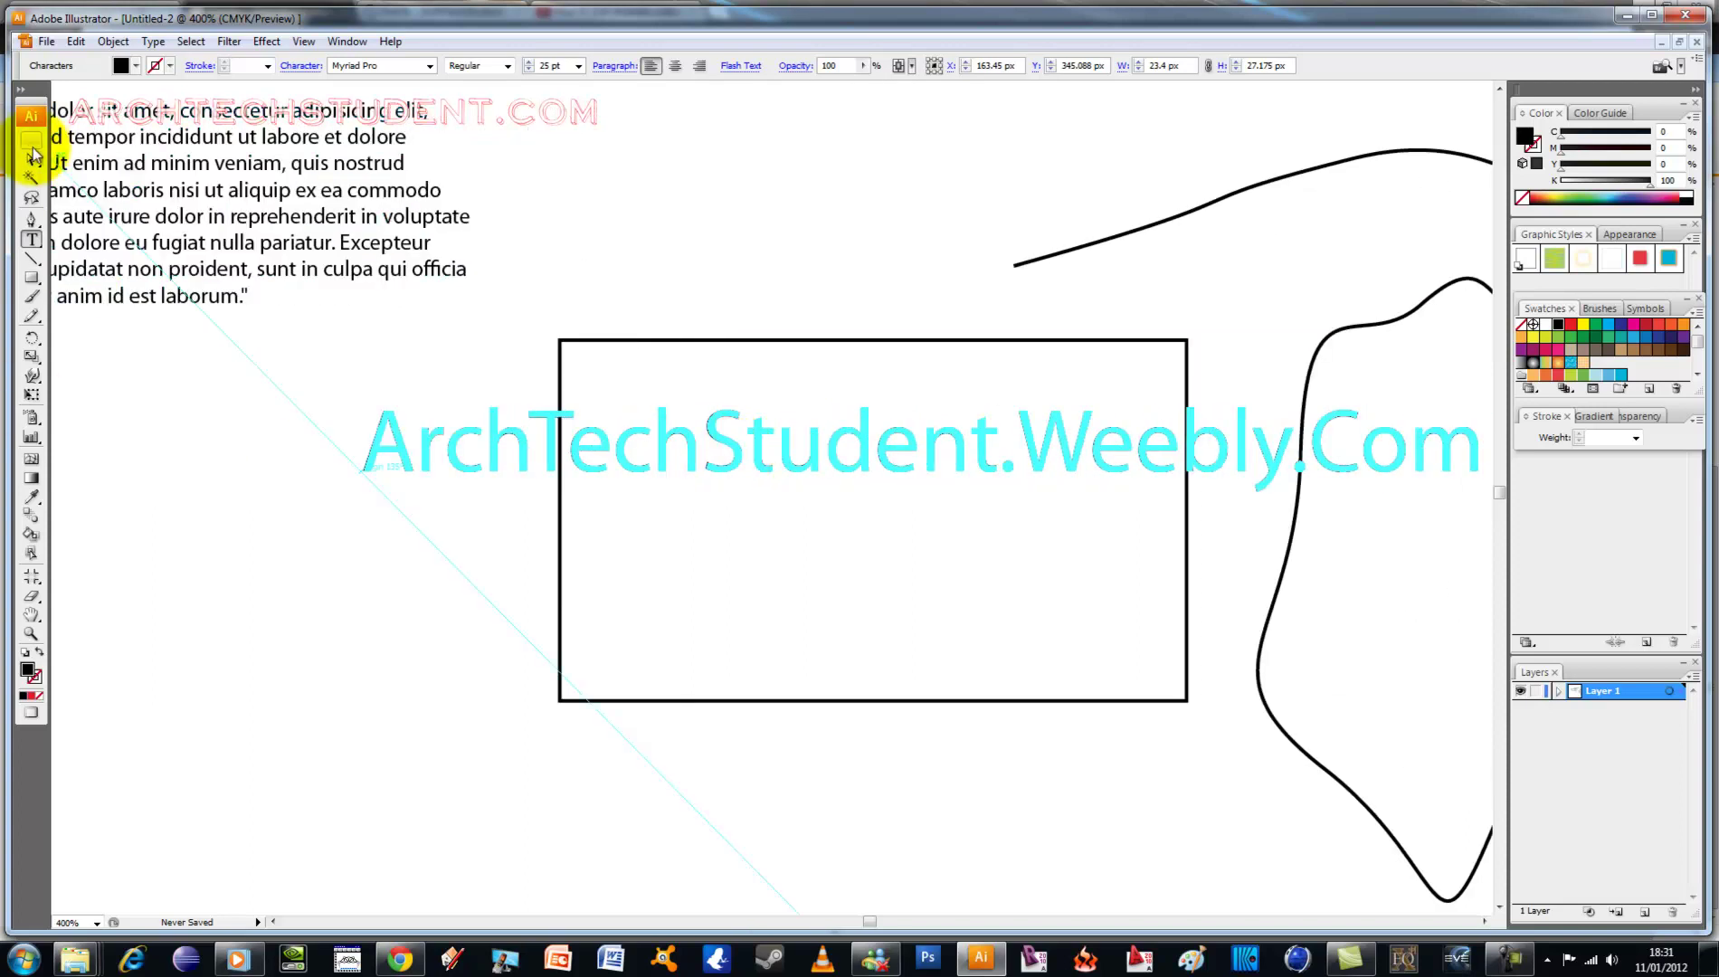
Step: Shrink the web address text, then undo the trial taller and wider stretches
click(31, 140)
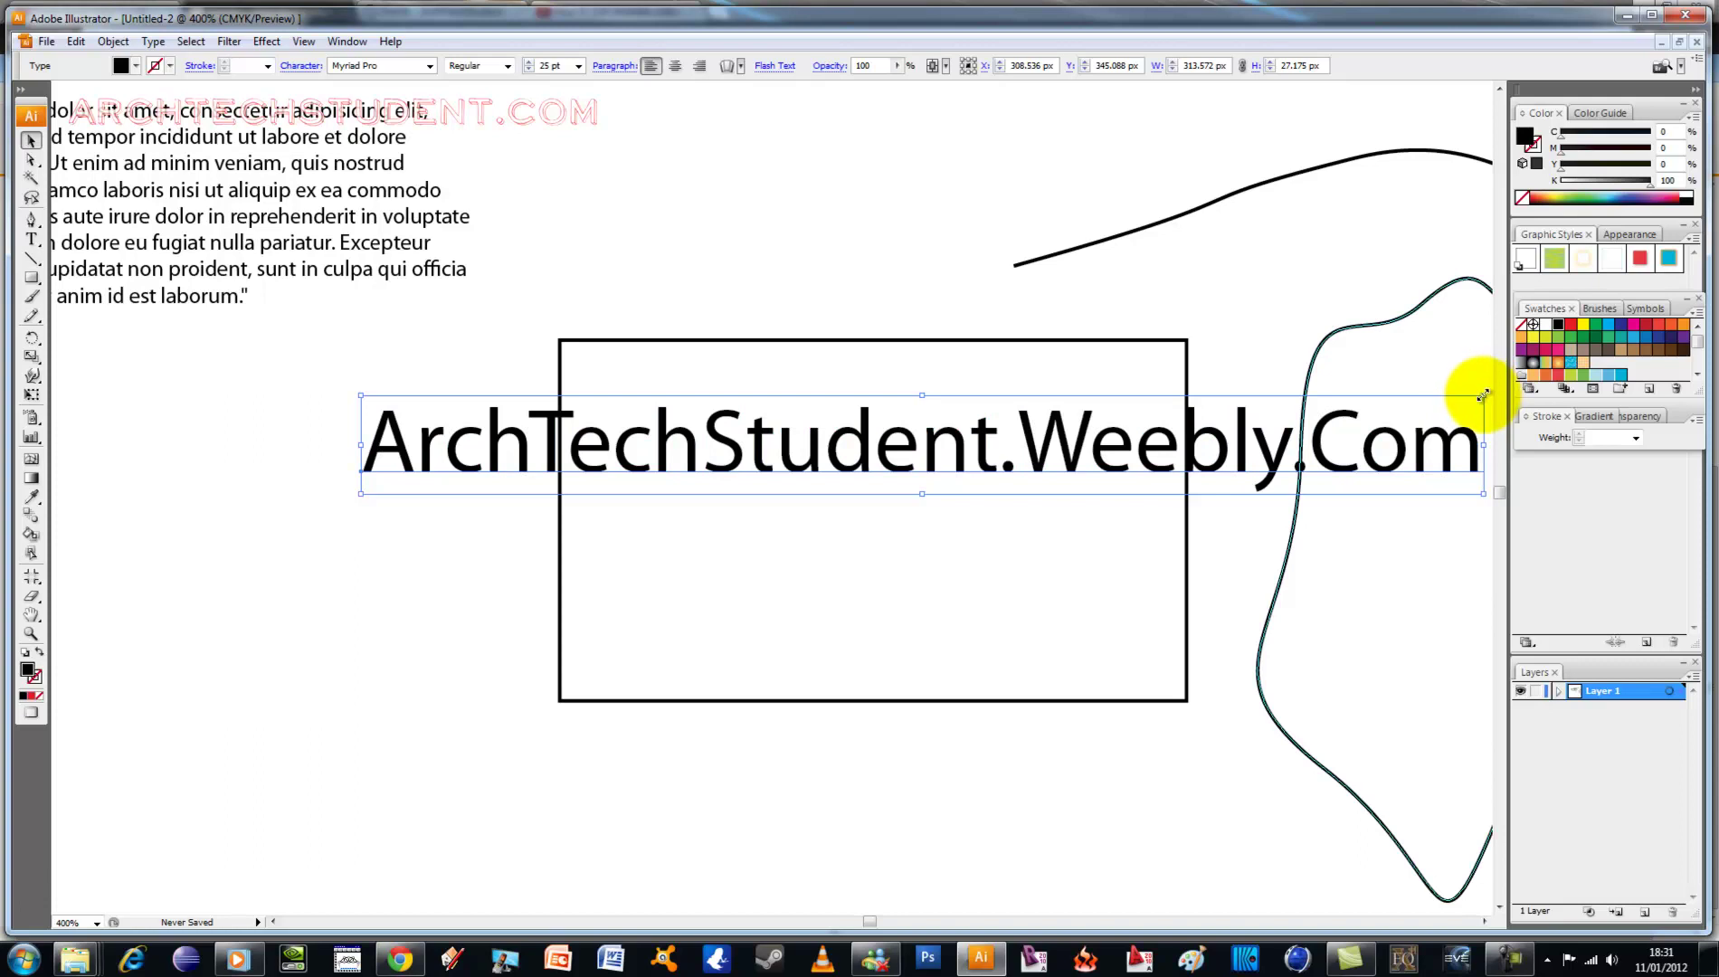
mouse_move(1482, 395)
mouse_down()
mouse_move(1207, 469)
mouse_move(701, 495)
mouse_move(975, 468)
mouse_up()
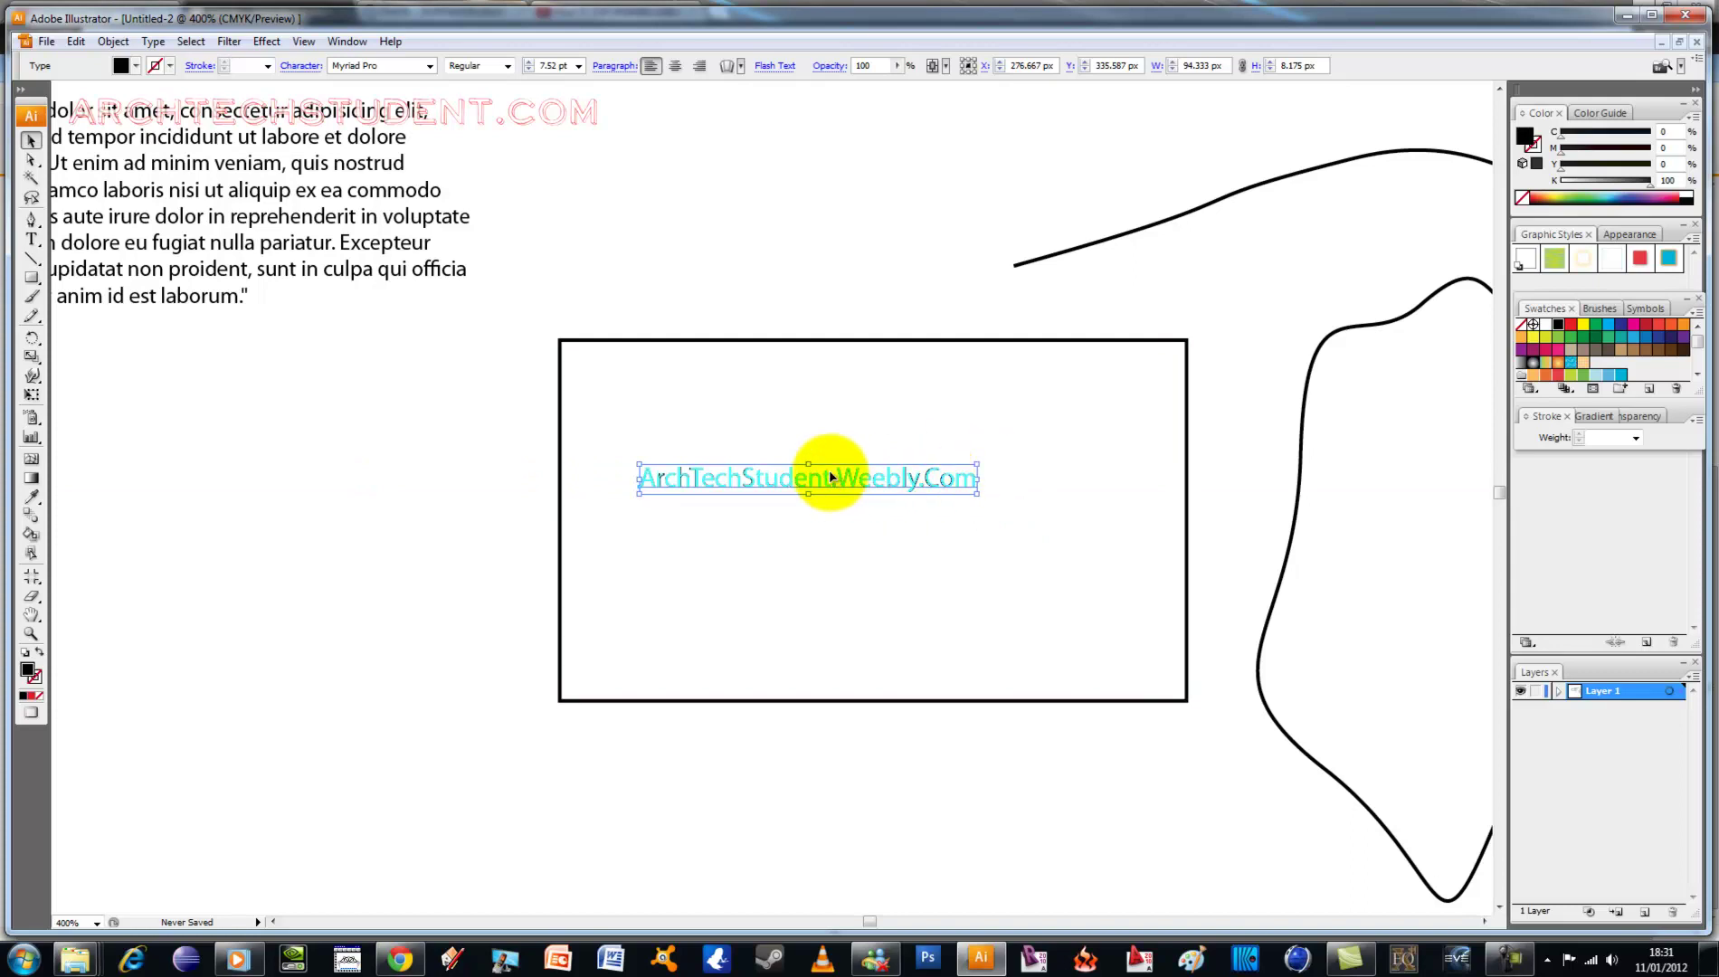
drag(808, 464, 805, 406)
drag(978, 450, 1088, 449)
key(ctrl+z)
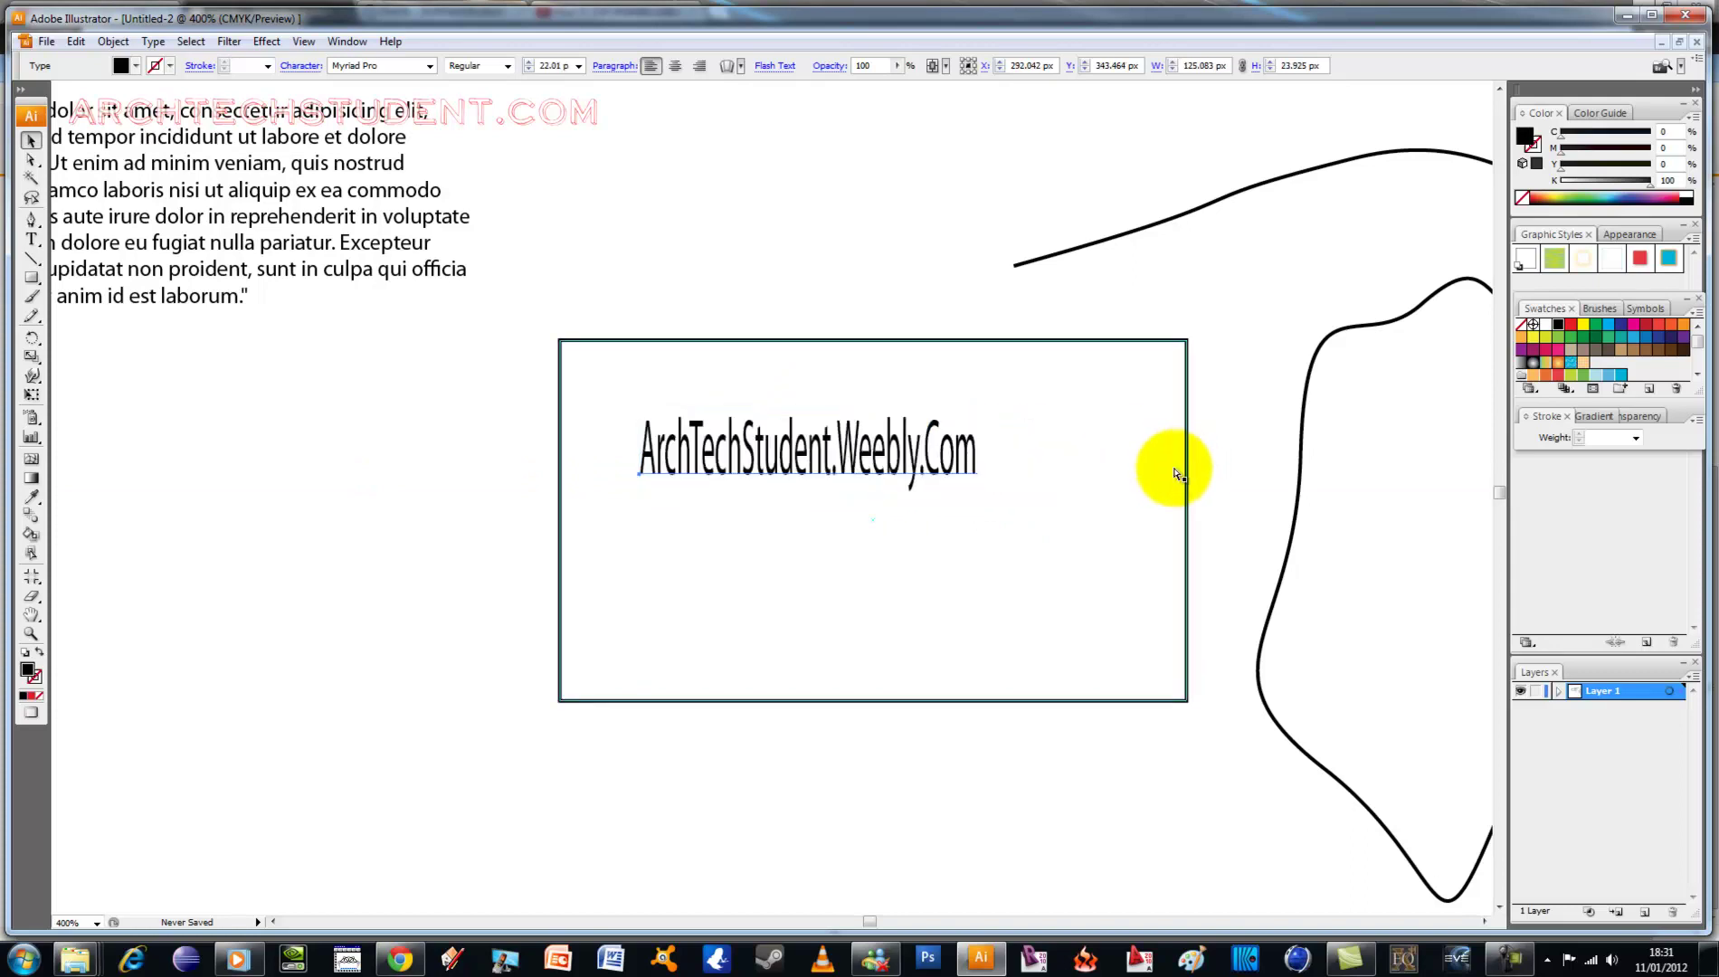
key(ctrl+z)
Step: Scale the web address proportionally to about 10.83 pt and move it left of the rectangle
drag(977, 462, 1126, 410)
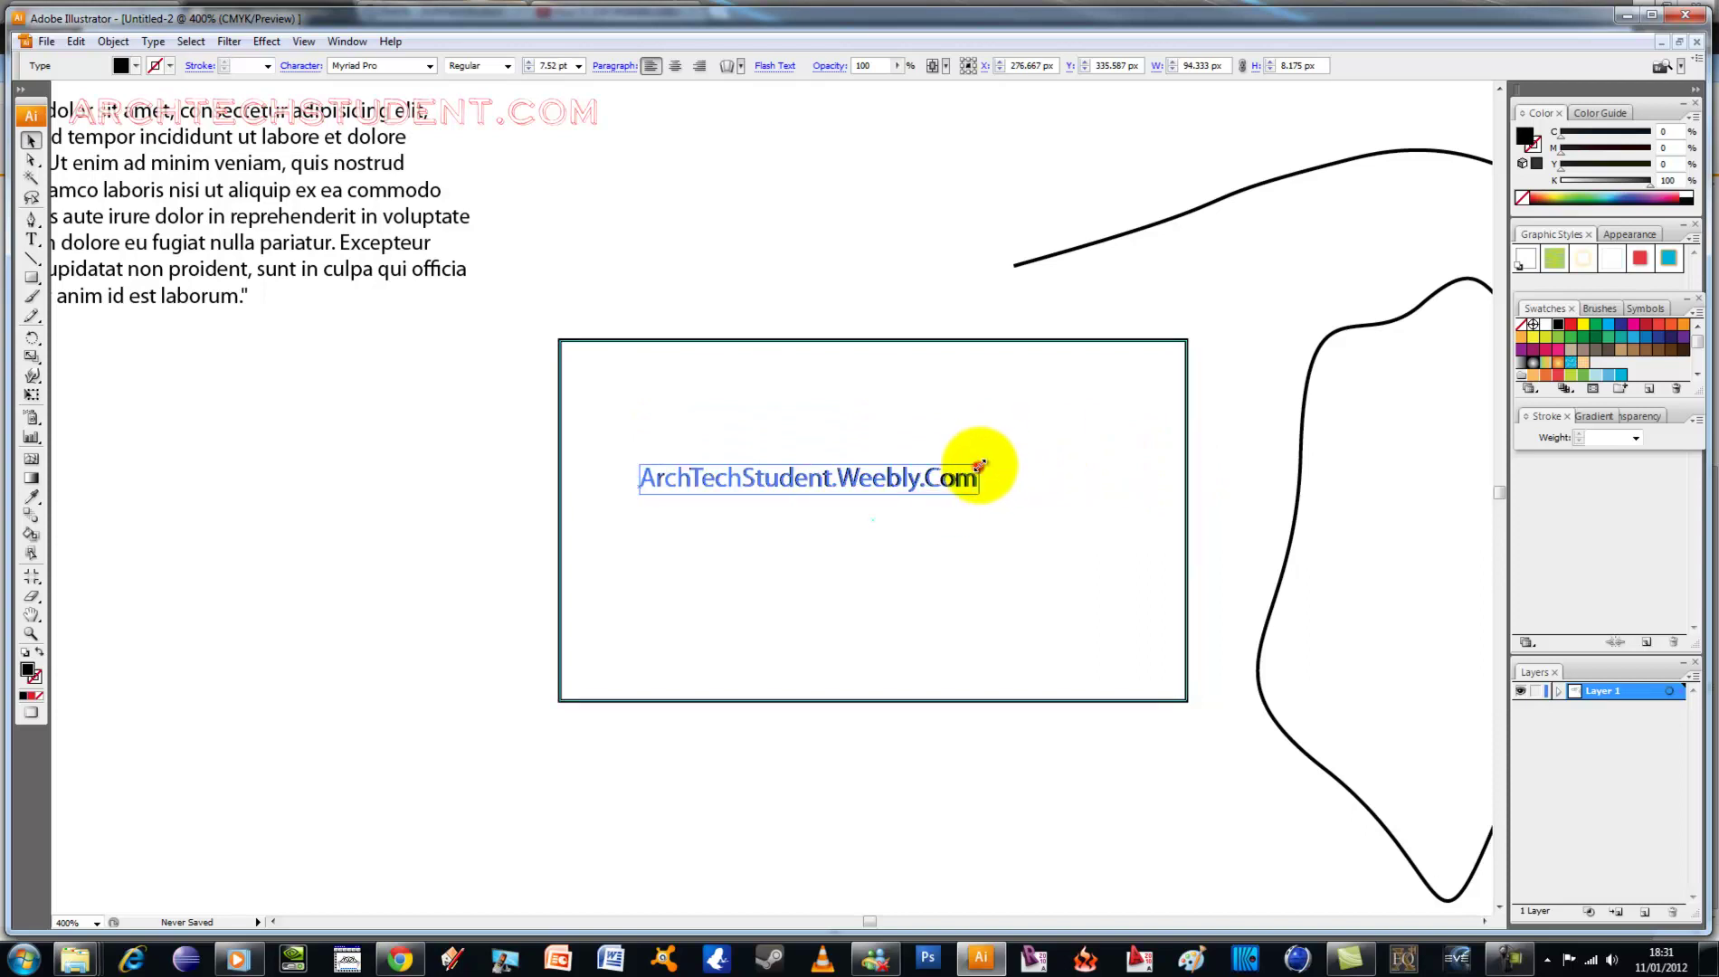
drag(1029, 480, 454, 436)
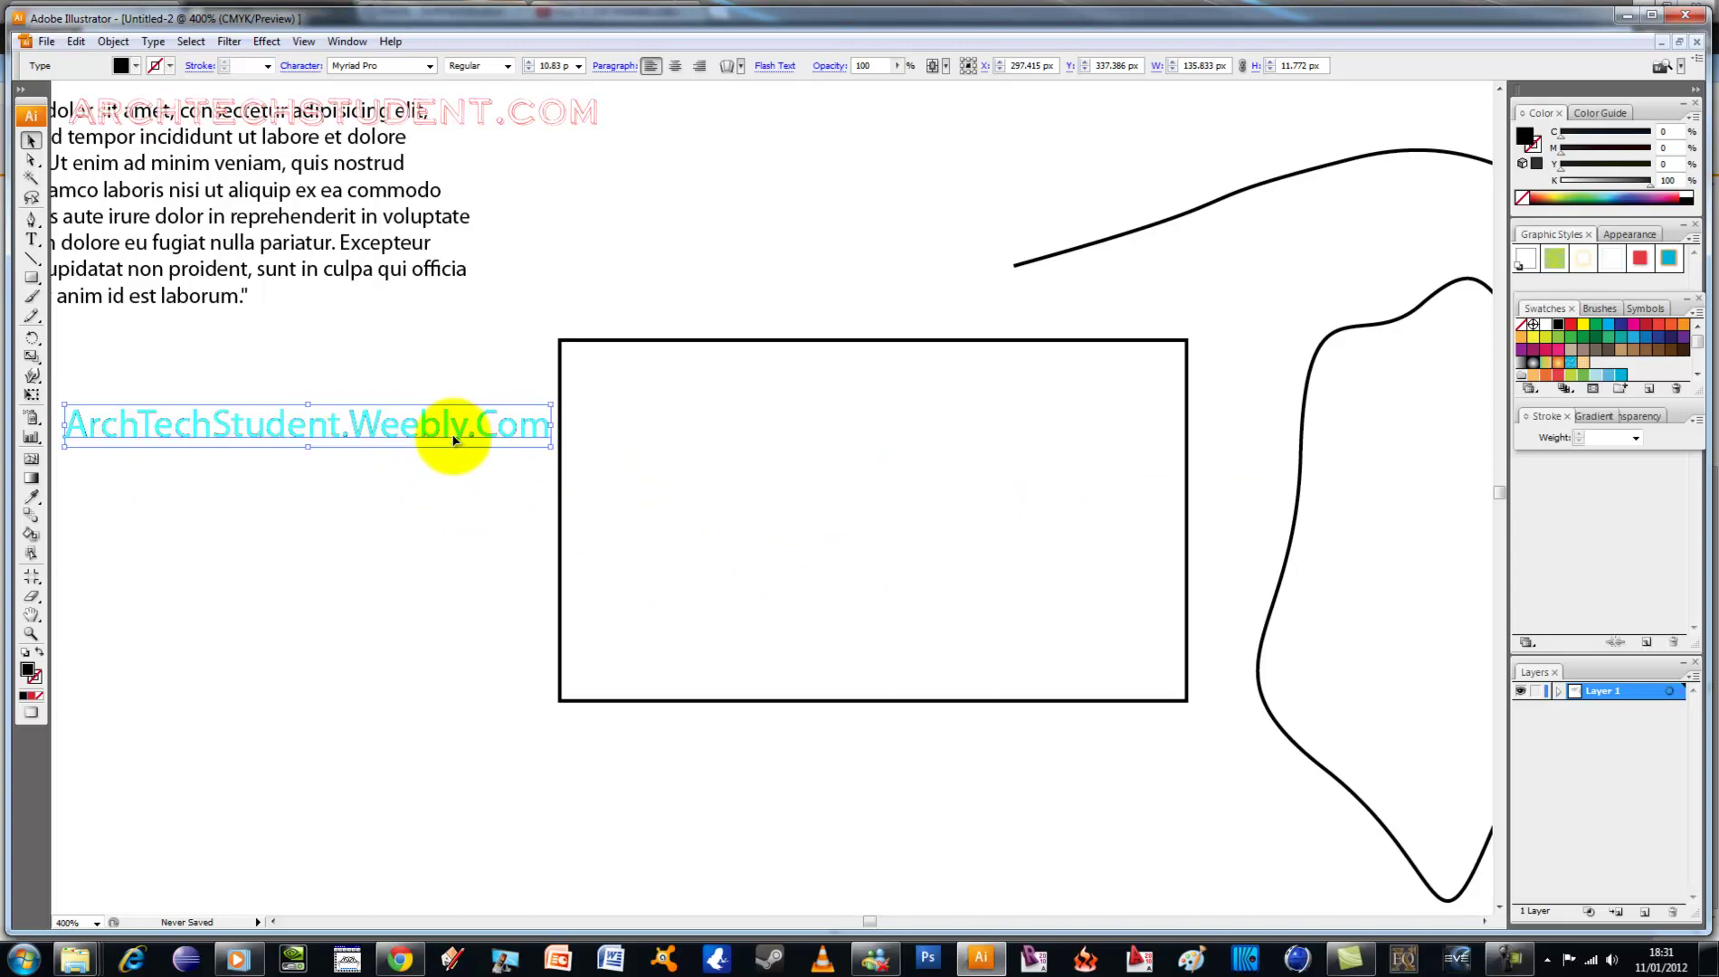
click(433, 356)
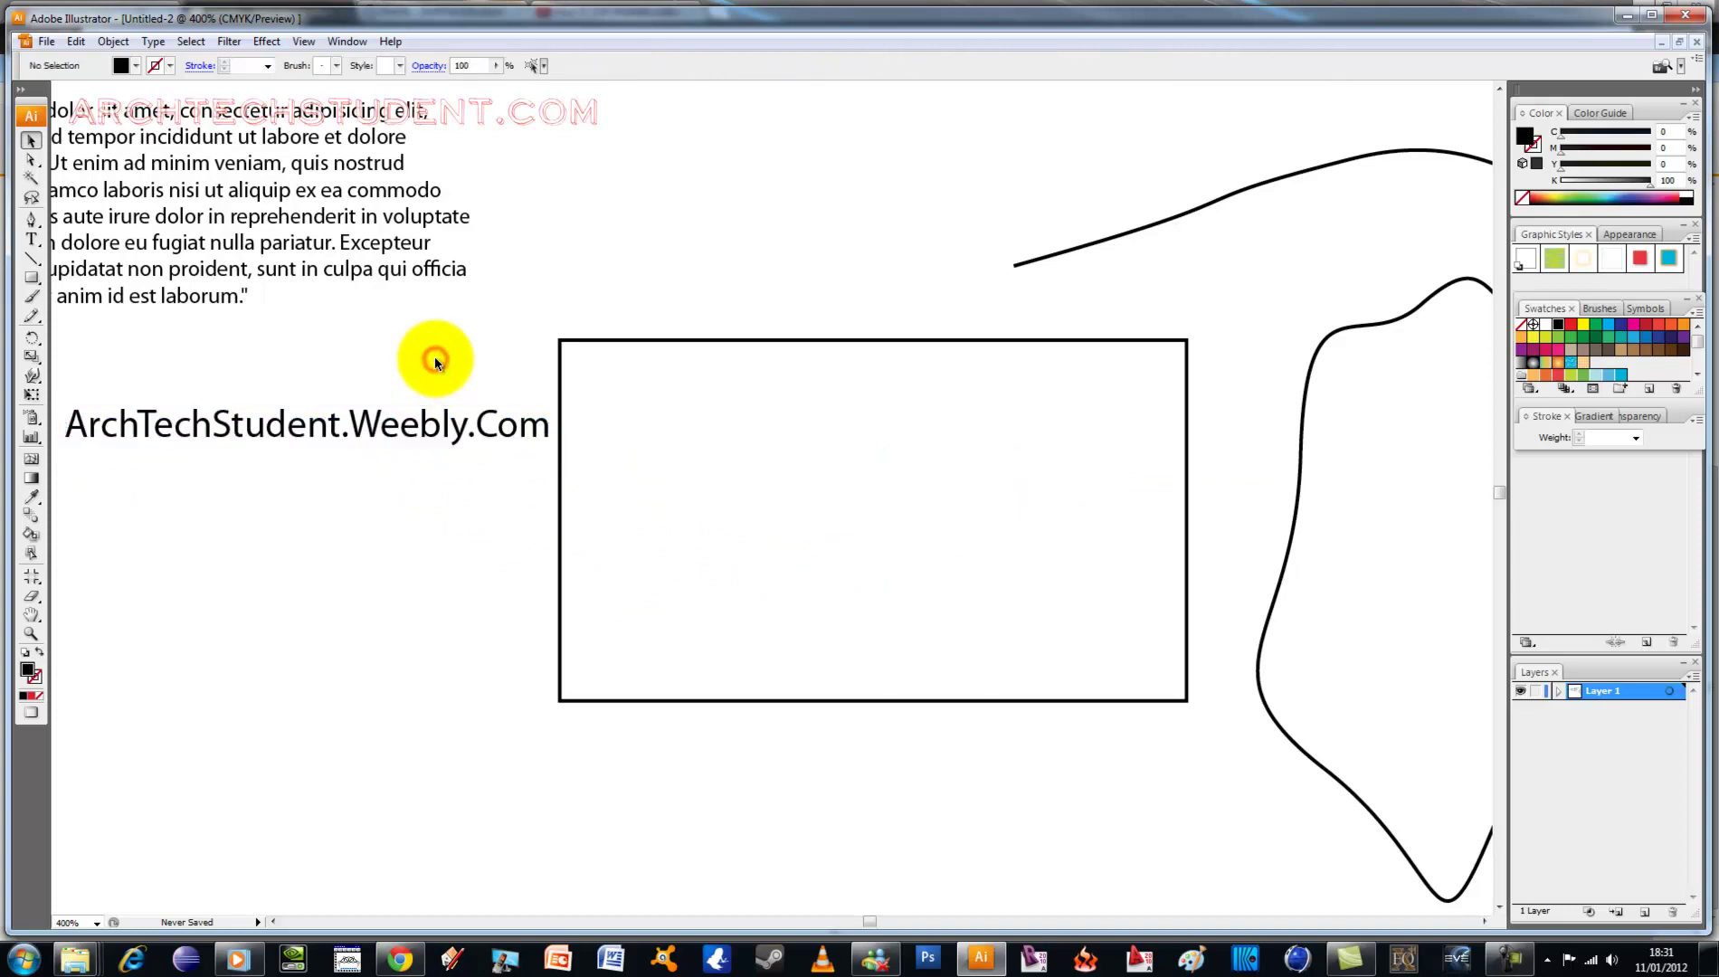
Step: Draw an area-type frame inside the rectangle with placeholder letters, resized to wrap over three lines
click(33, 242)
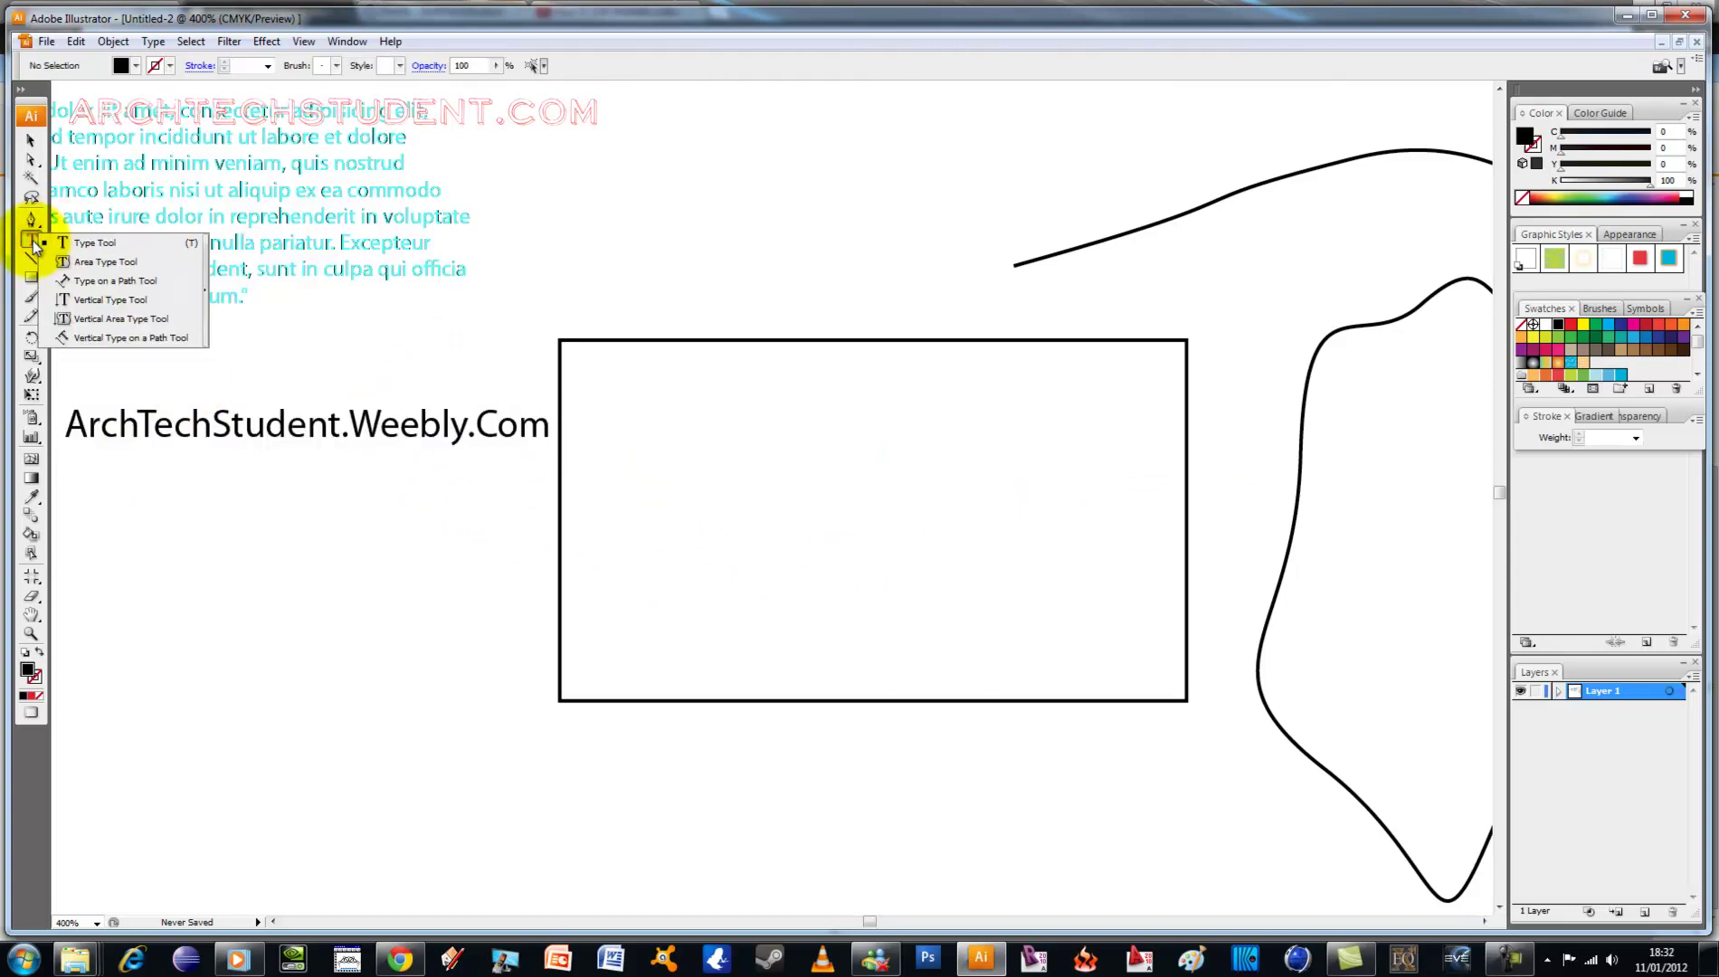
mouse_move(582, 361)
mouse_down()
mouse_move(1173, 610)
mouse_move(1175, 673)
mouse_up()
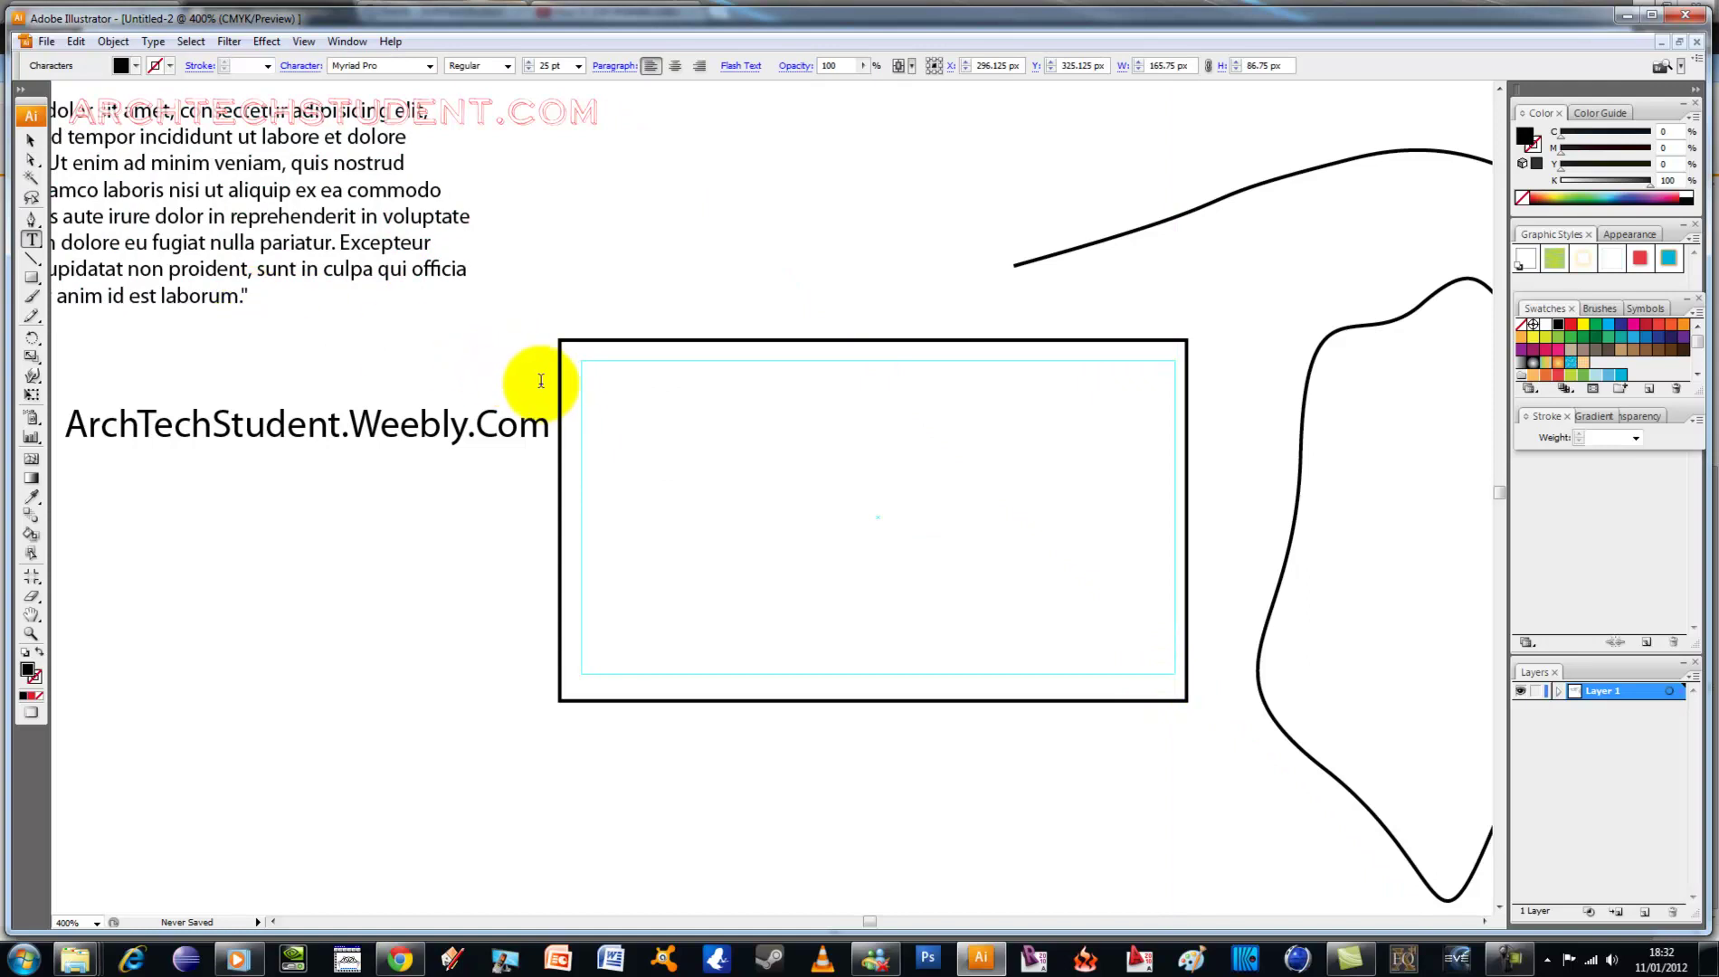
text(kffgnj;rgn,m)
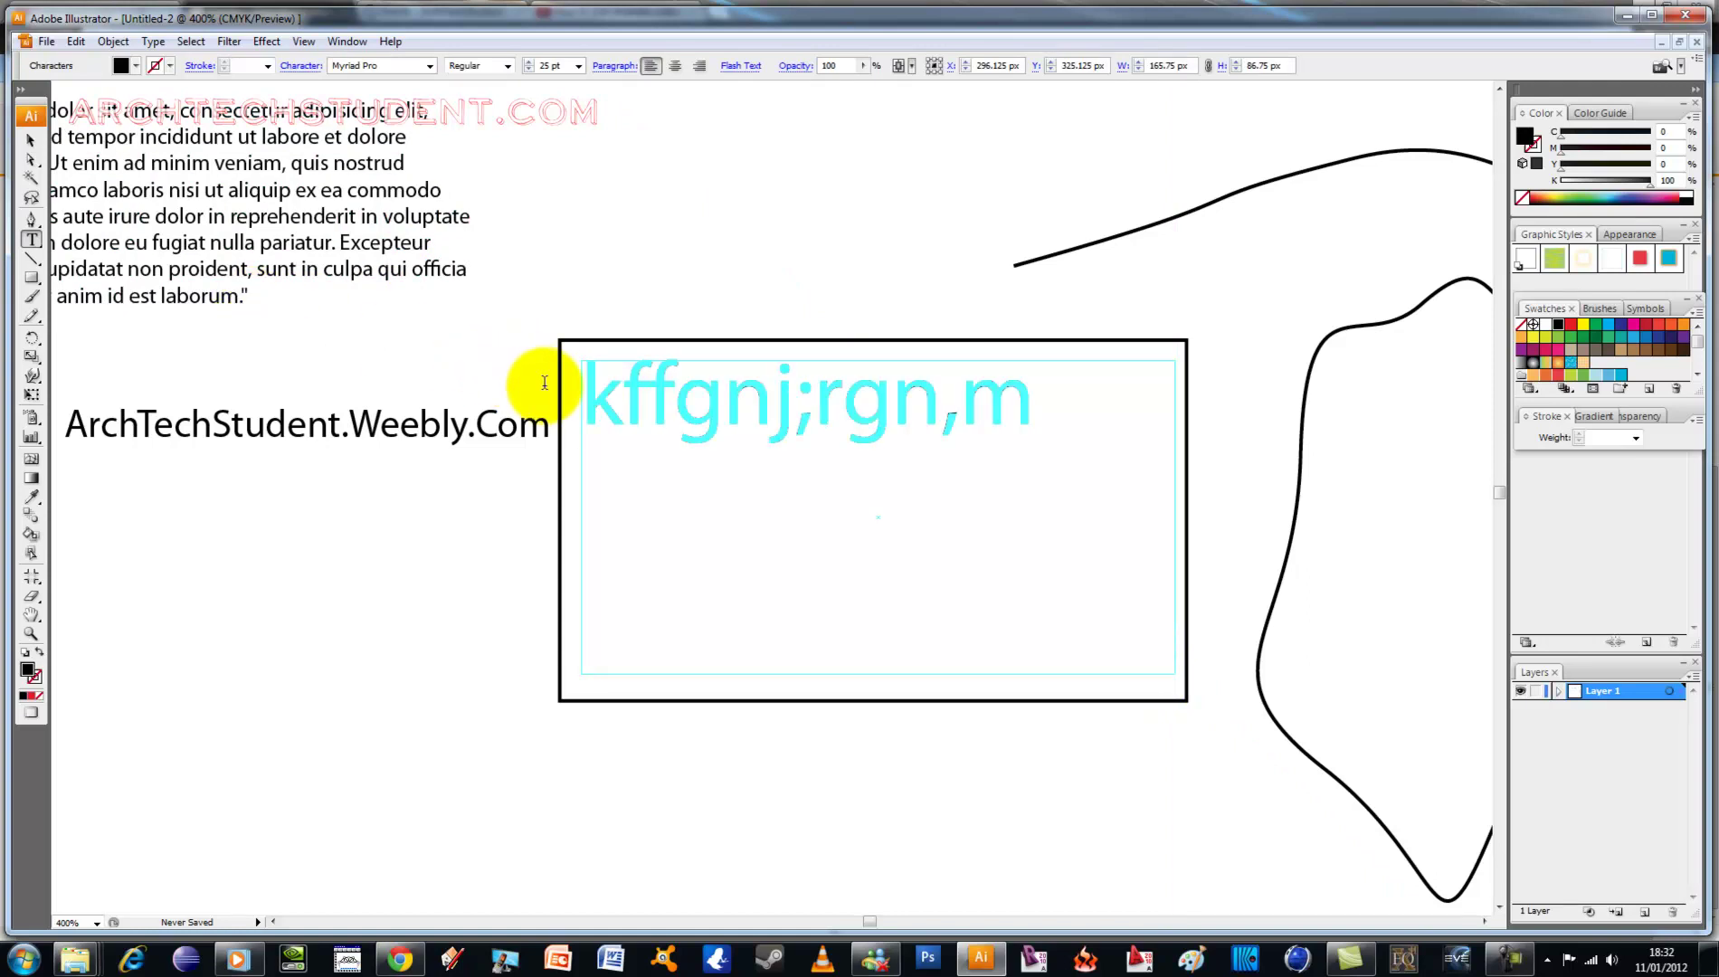
text(gnjngdngmfdgjdngfngnkd)
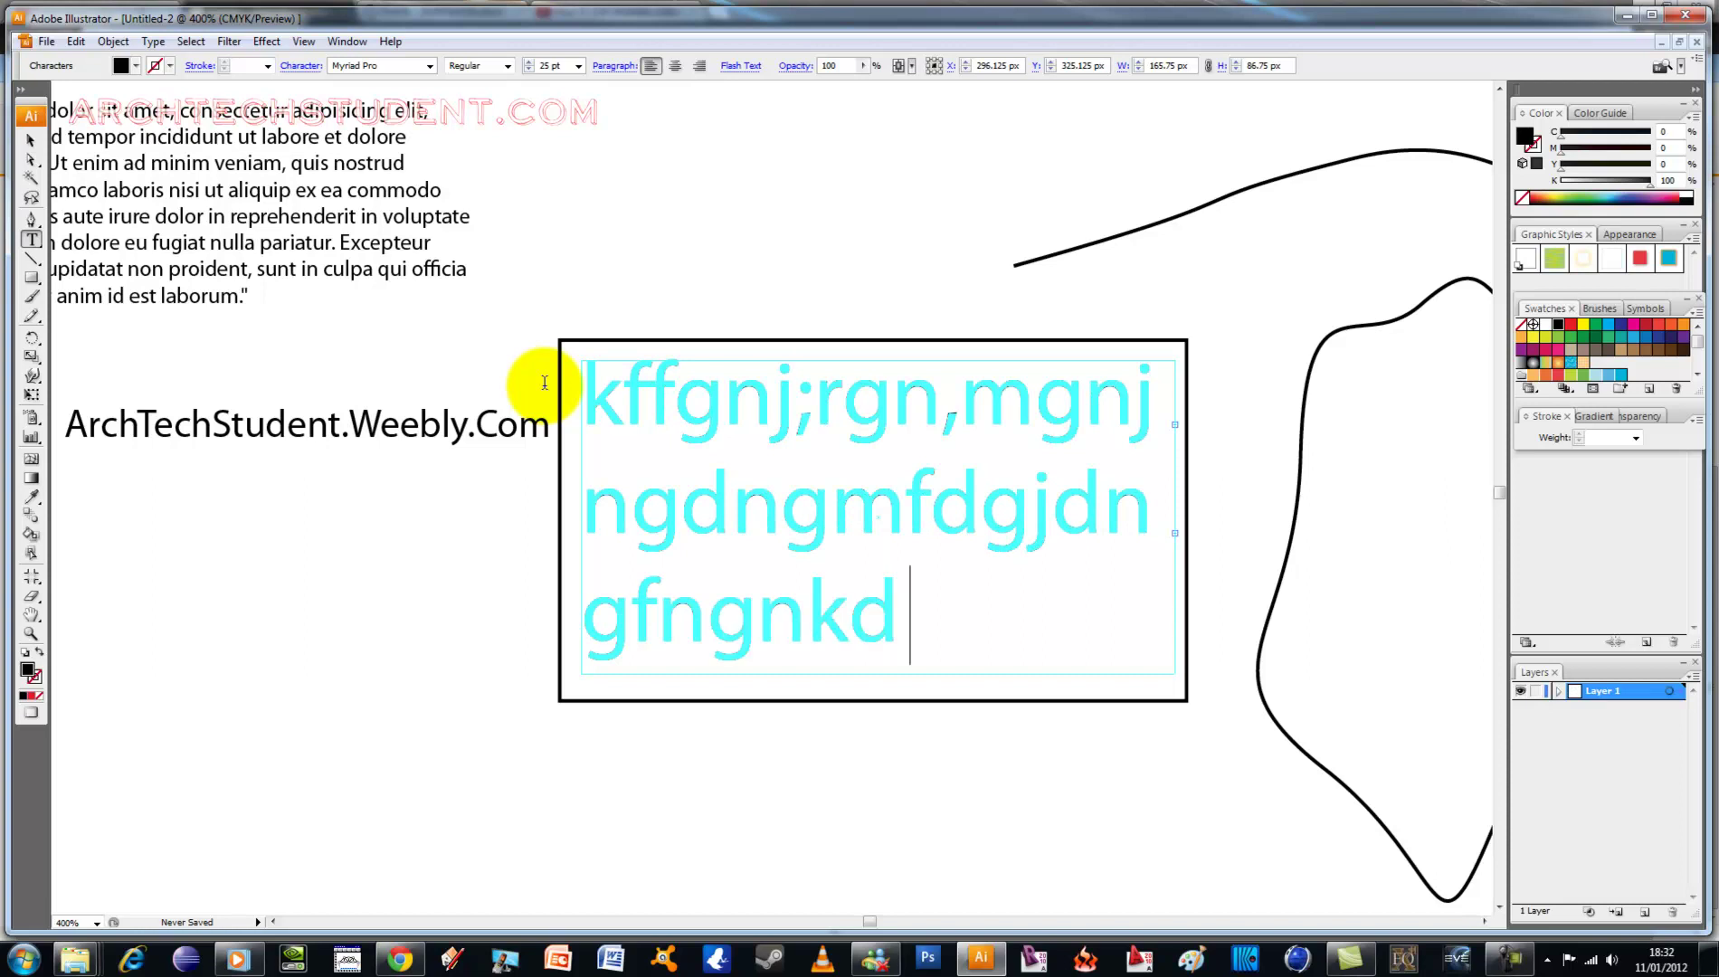
text('gnf/gn)
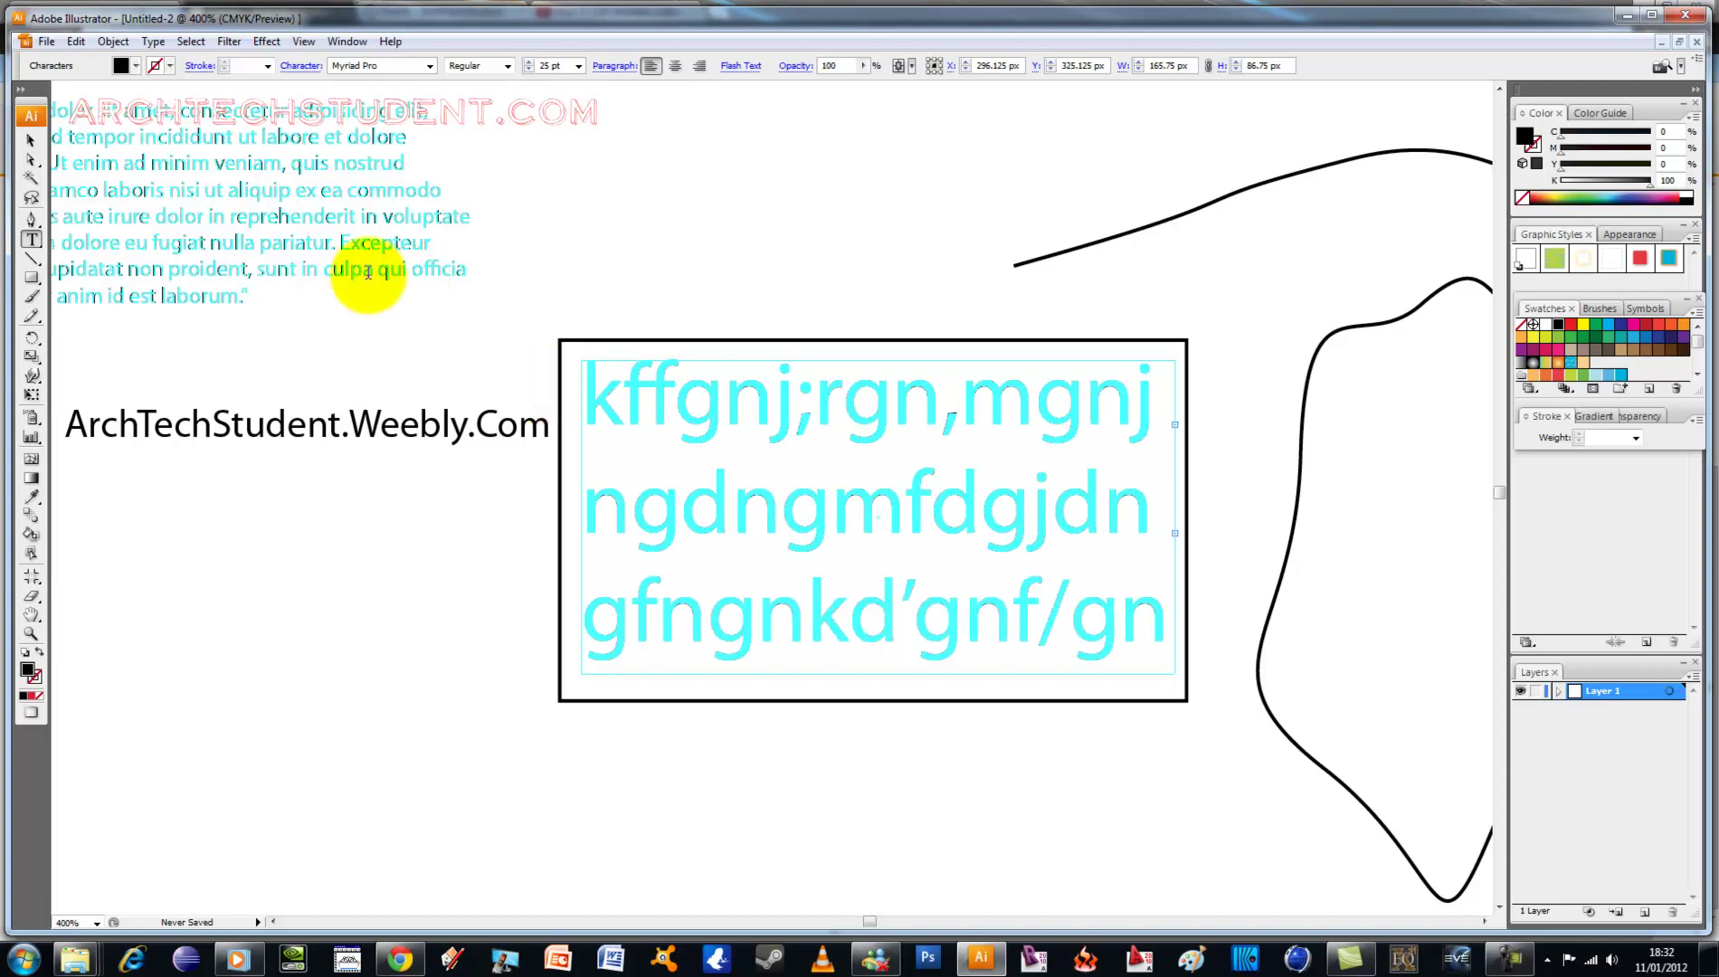
click(31, 140)
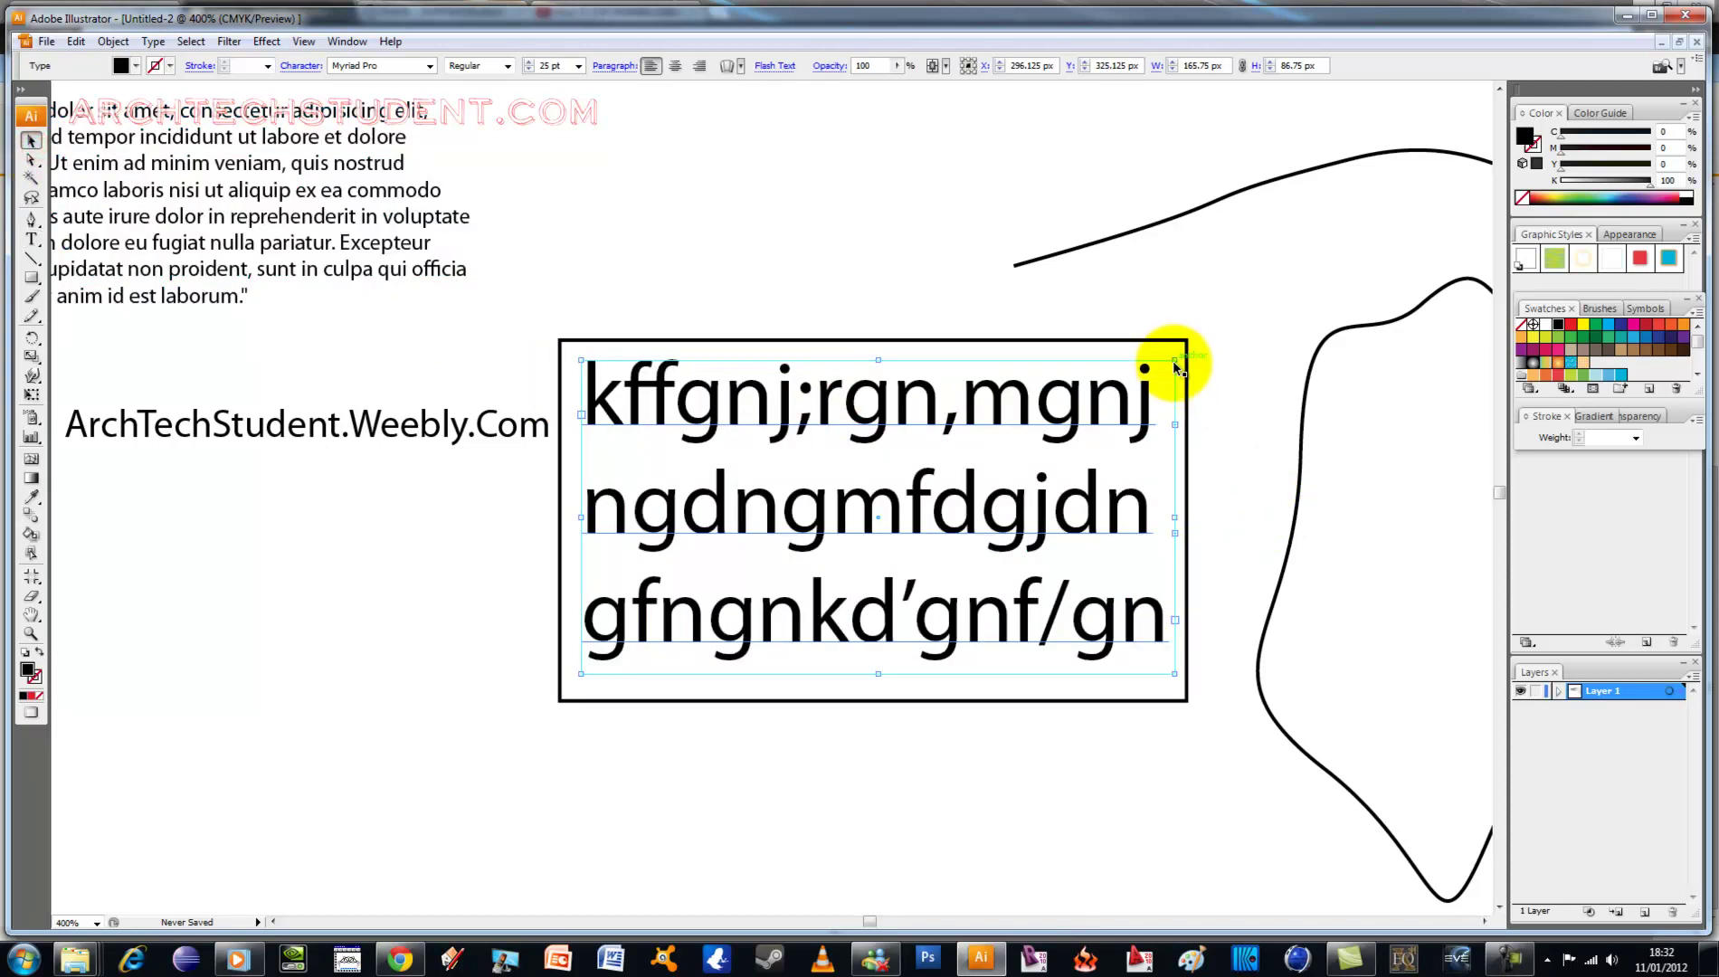
mouse_move(1174, 674)
mouse_down()
mouse_move(1213, 742)
mouse_move(1264, 778)
mouse_move(1148, 693)
mouse_up()
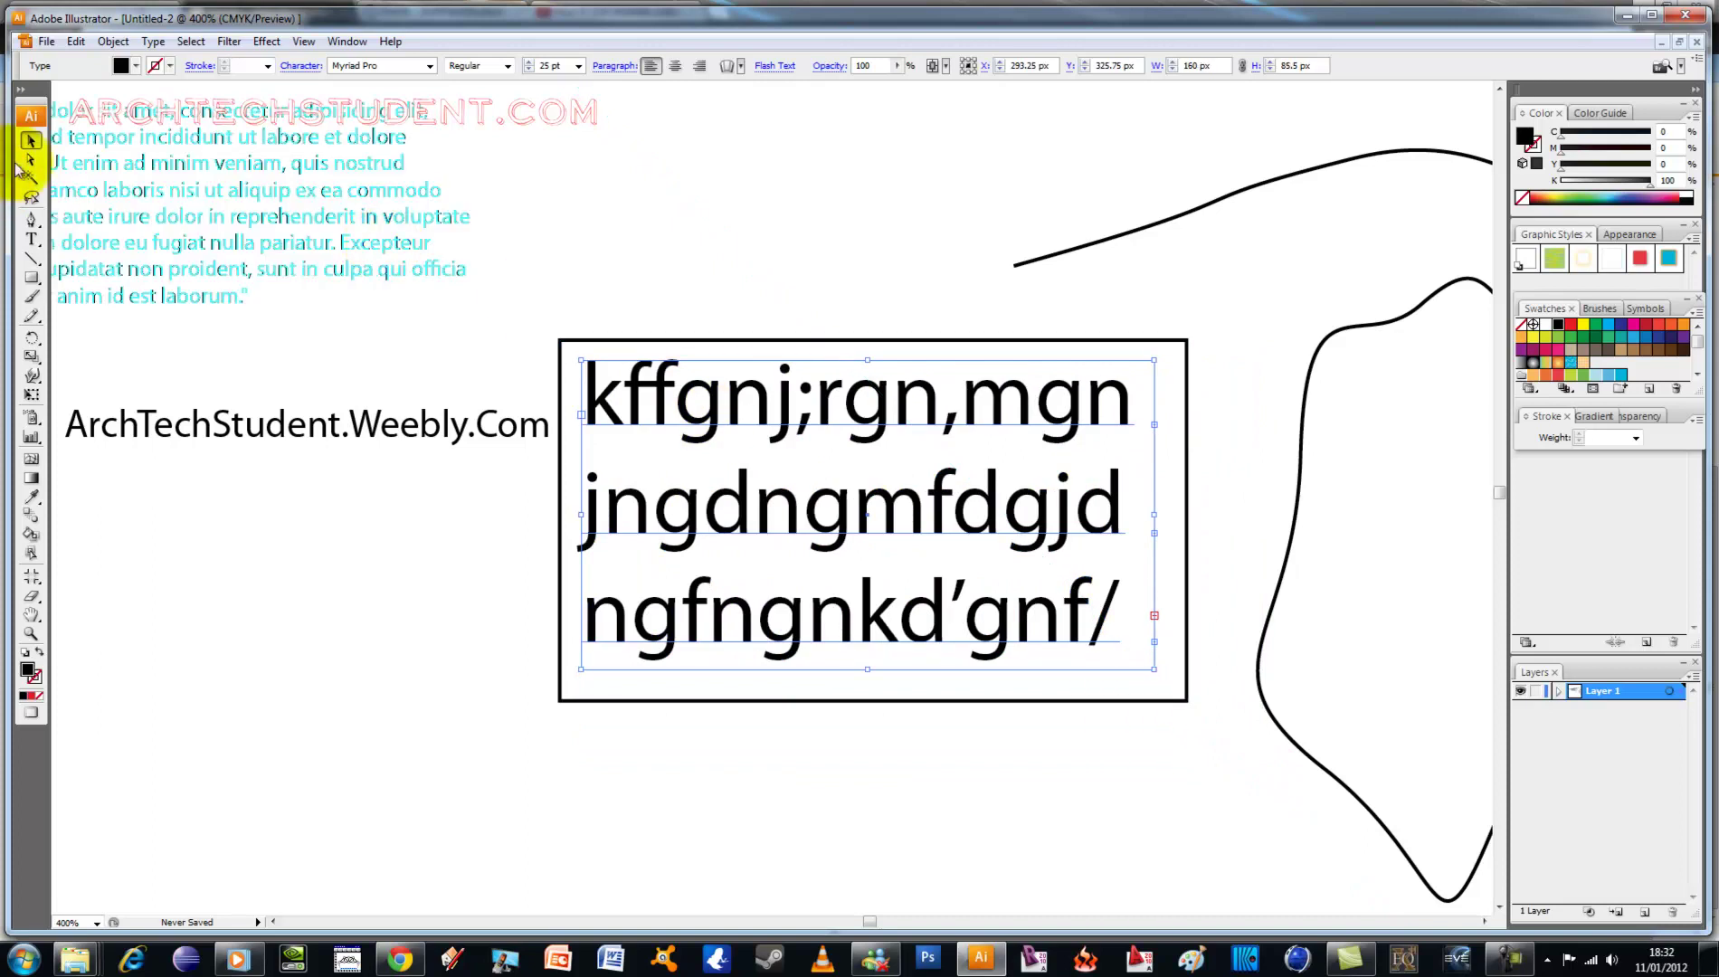
Step: Set the placeholder area text to 18 pt and enlarge its frame so lines reflow
click(552, 65)
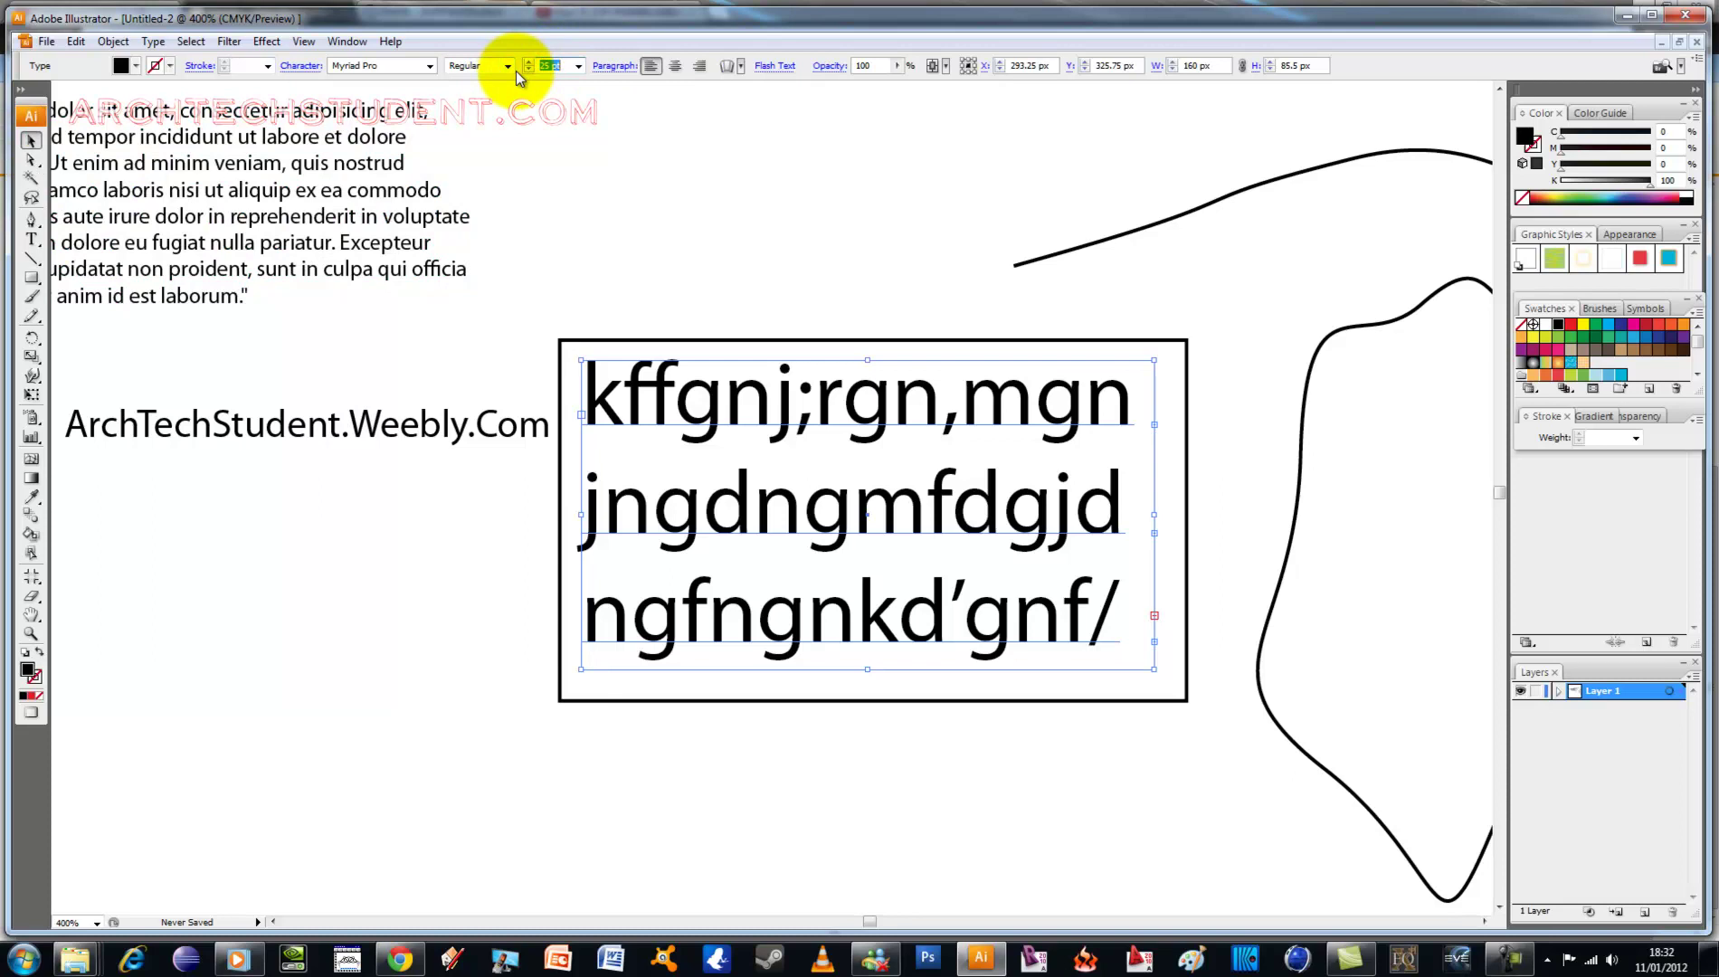
text(18)
key(Return)
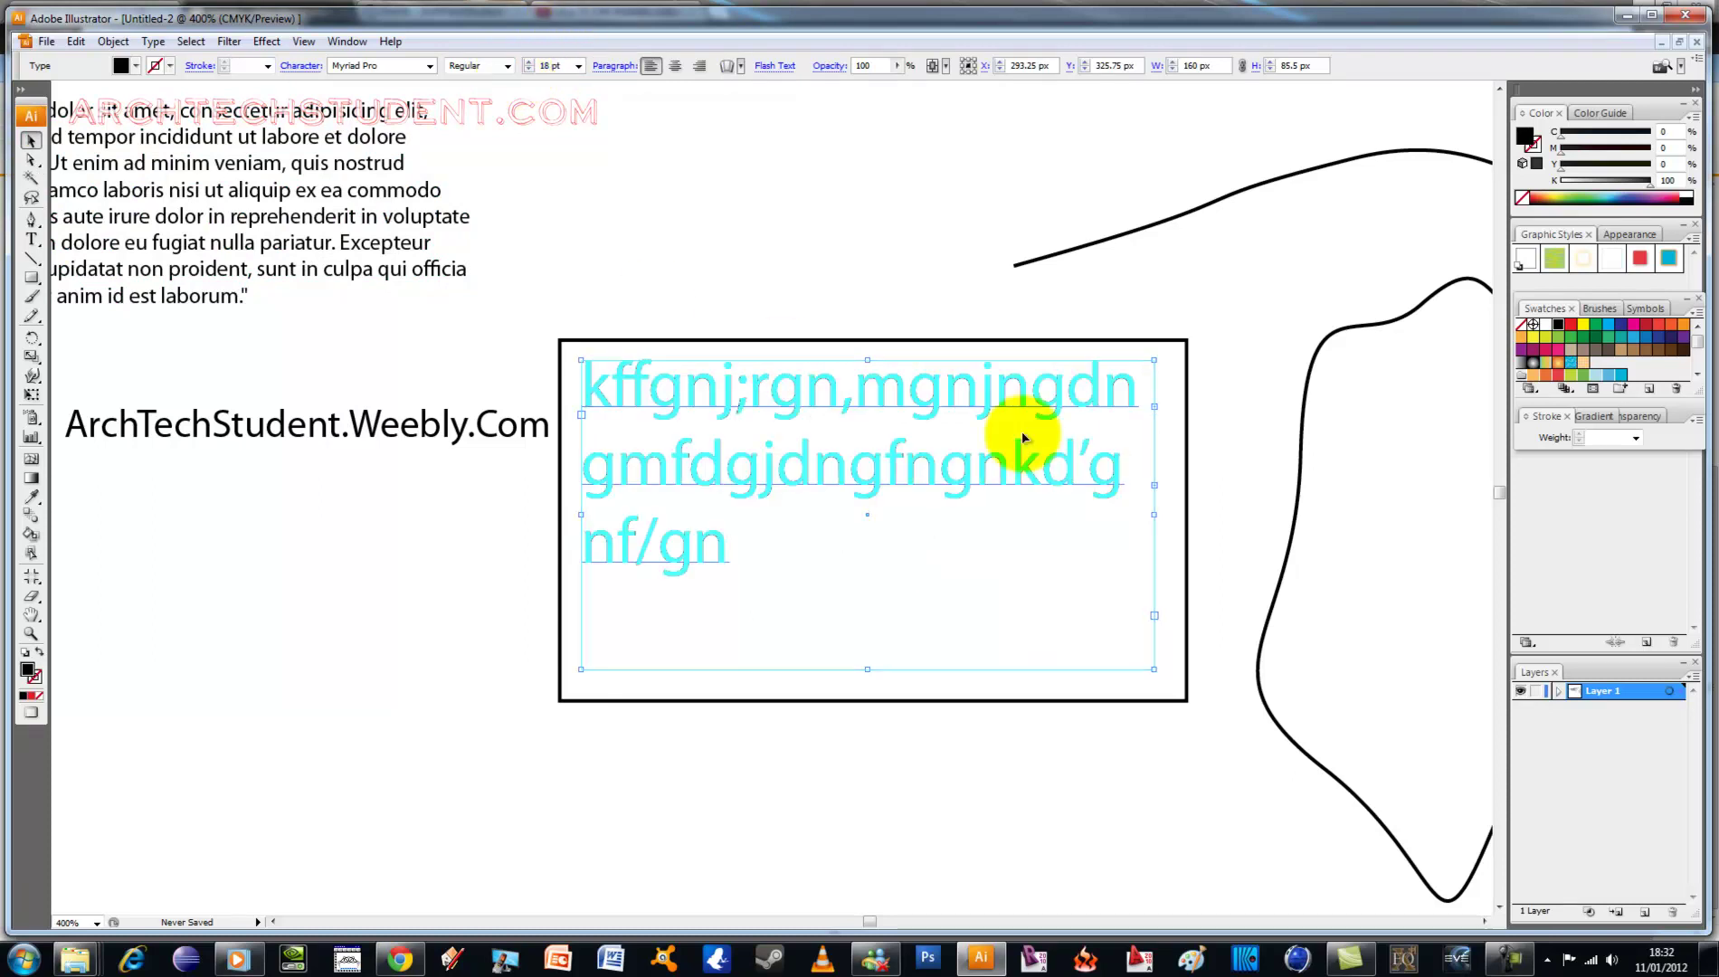
drag(1154, 669, 1207, 711)
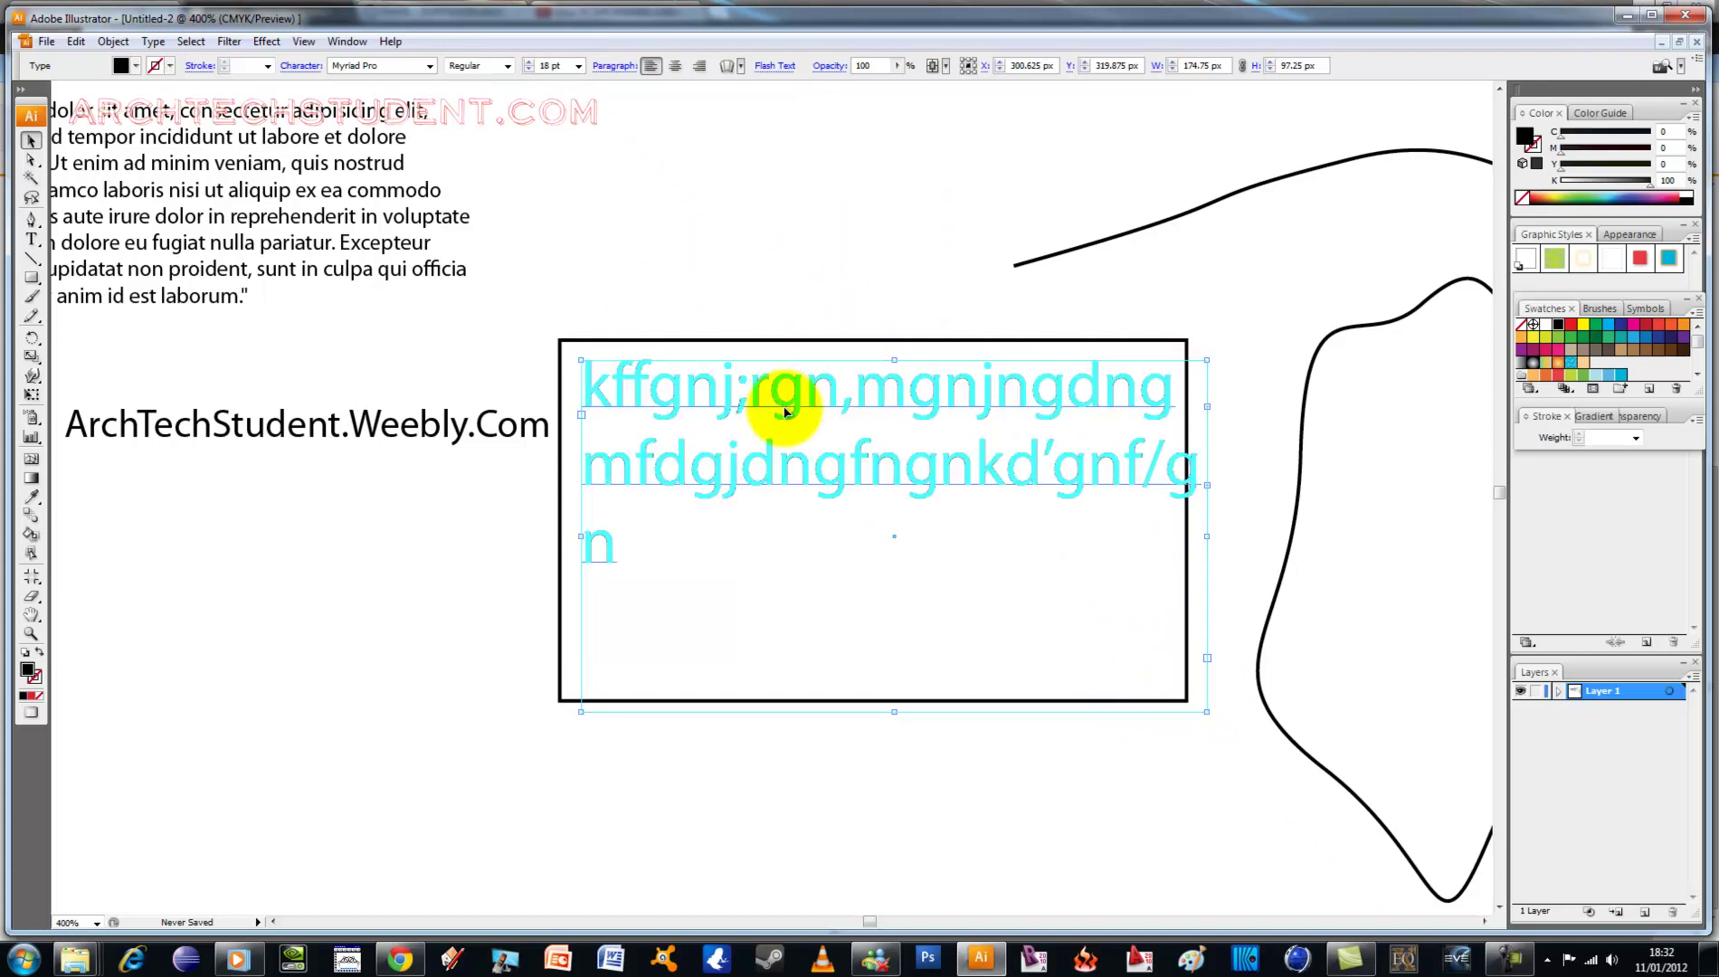
Step: Delete the placeholder area text, leaving the rectangle empty
click(823, 271)
click(802, 386)
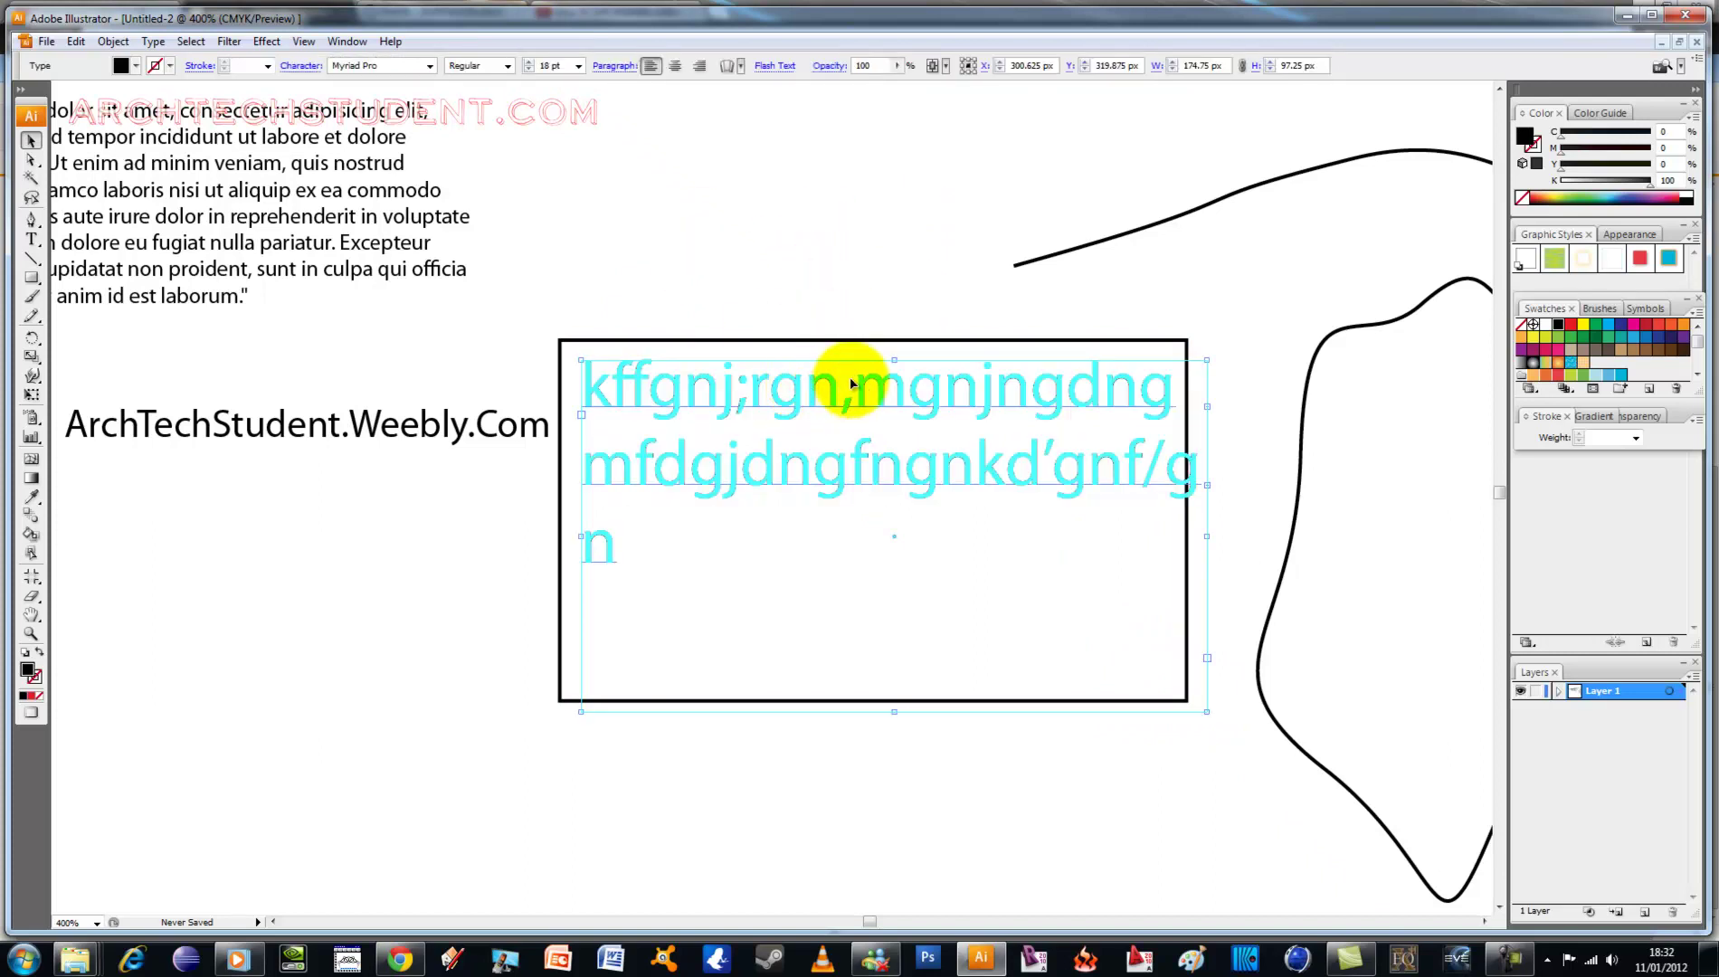
key(Delete)
click(477, 426)
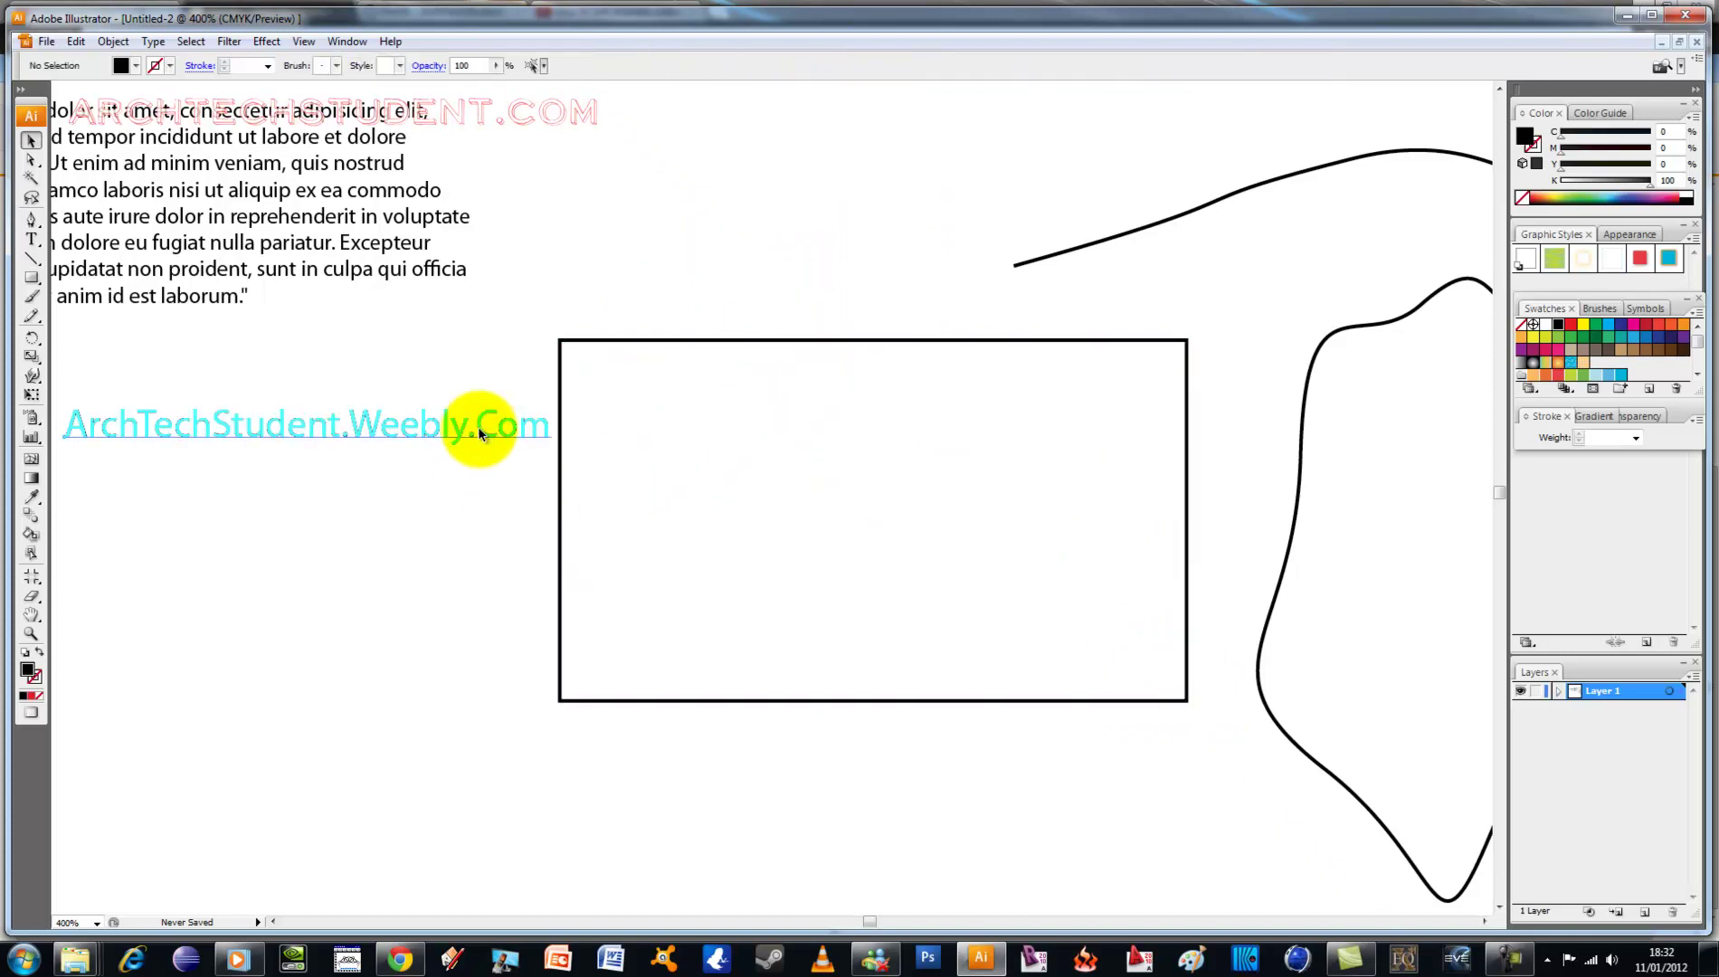
click(621, 277)
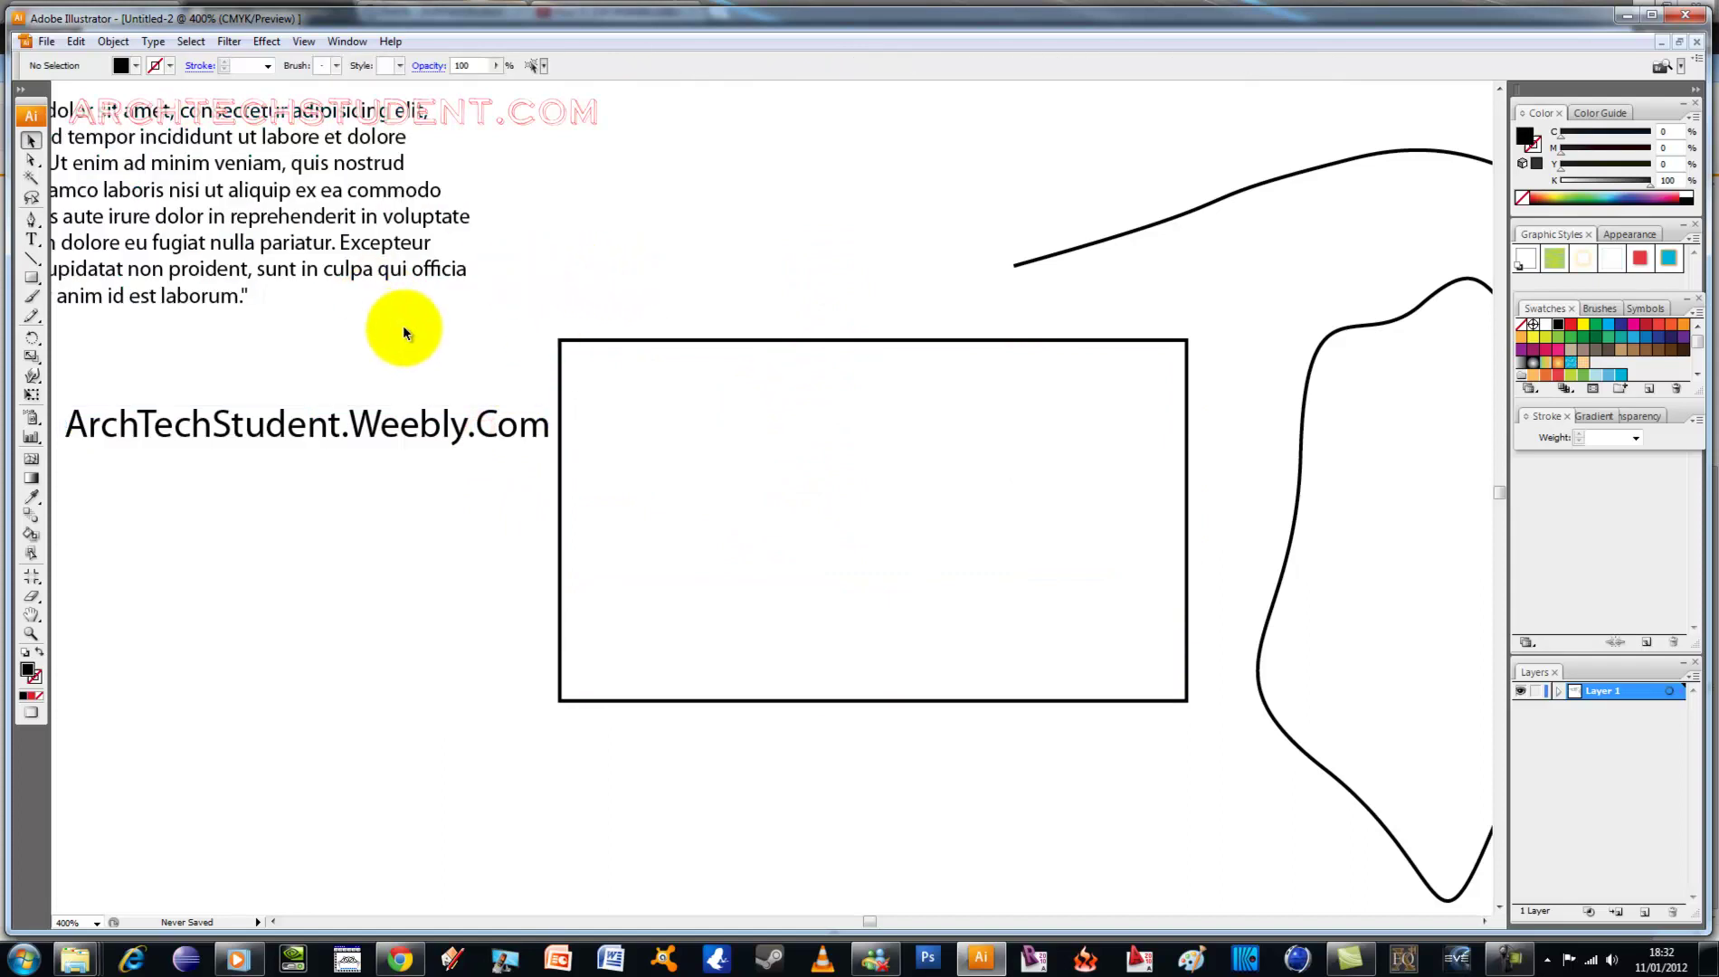
Step: Give the ArchTechStudent.Weebly.Com text a red (EF1414) fill and deselect it
click(361, 435)
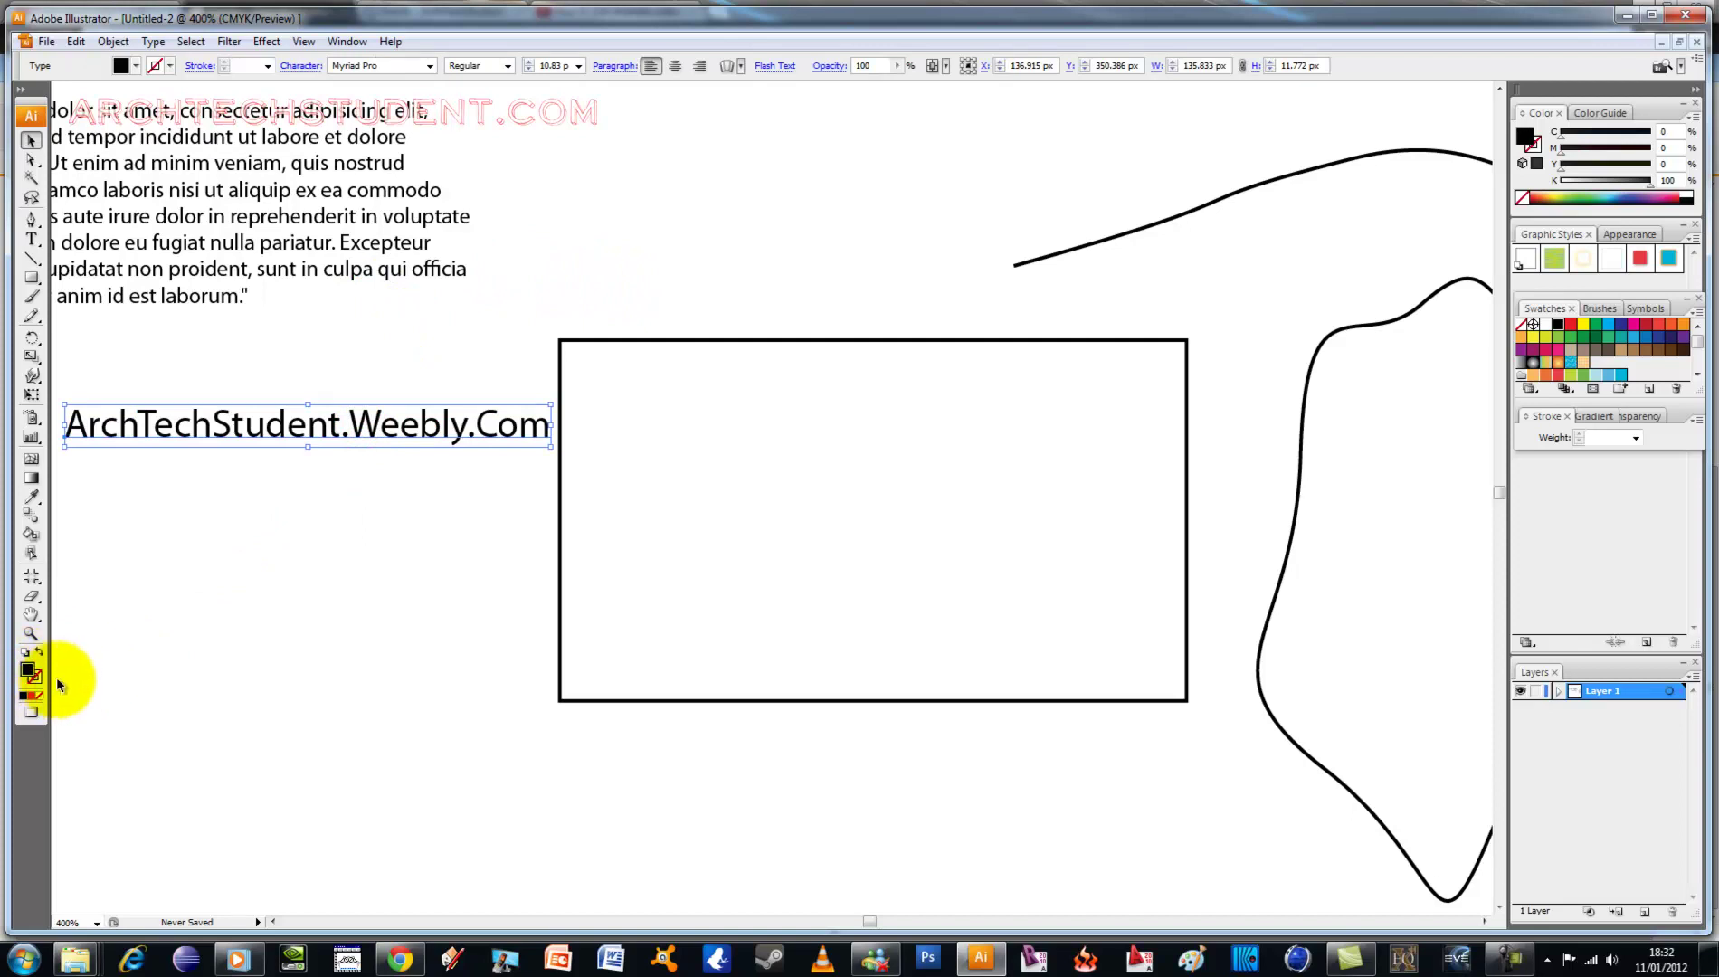
double_click(30, 672)
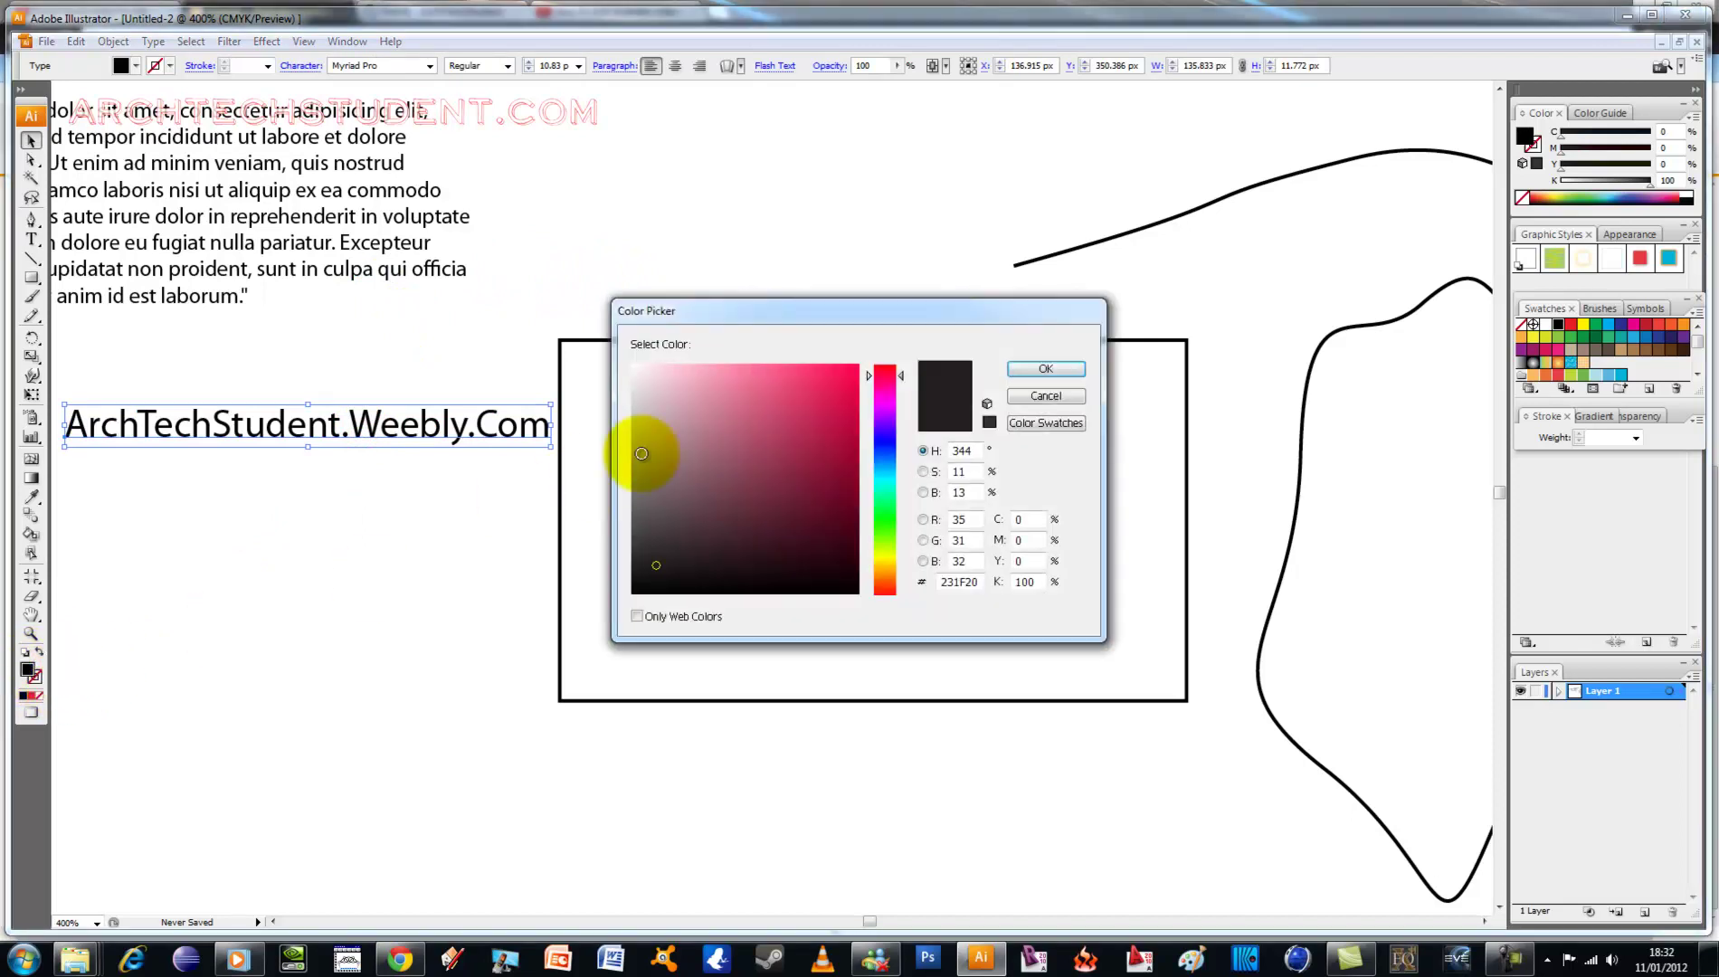
drag(733, 424, 840, 378)
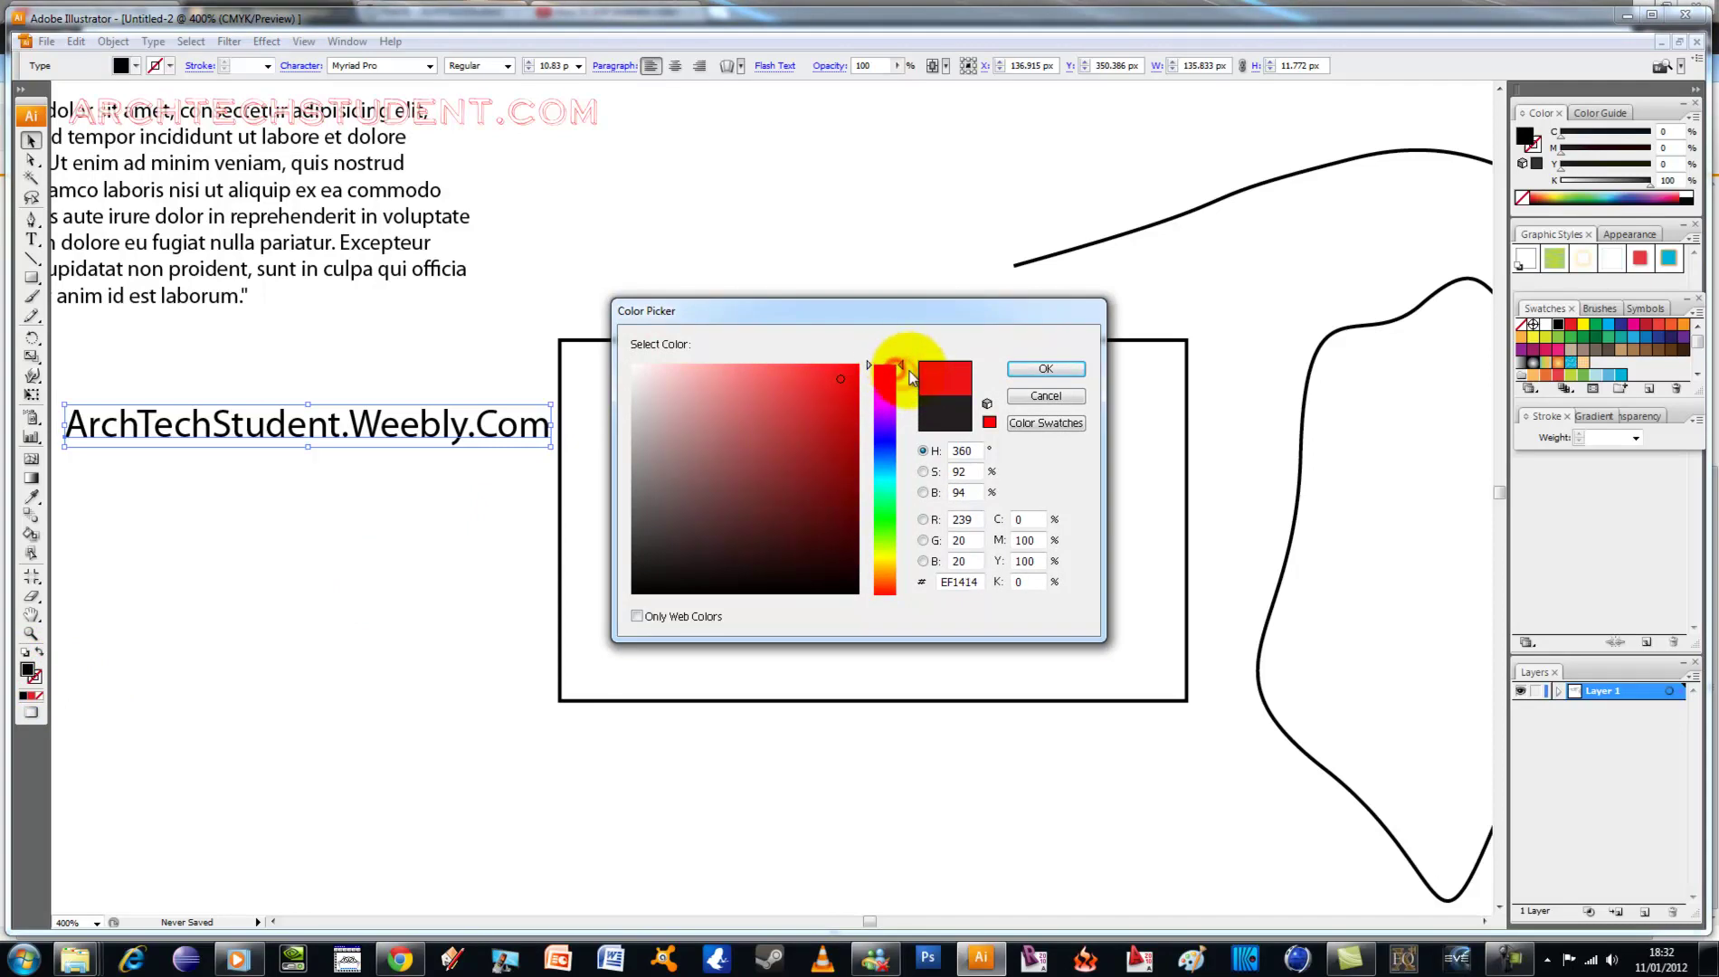
click(1045, 369)
click(760, 192)
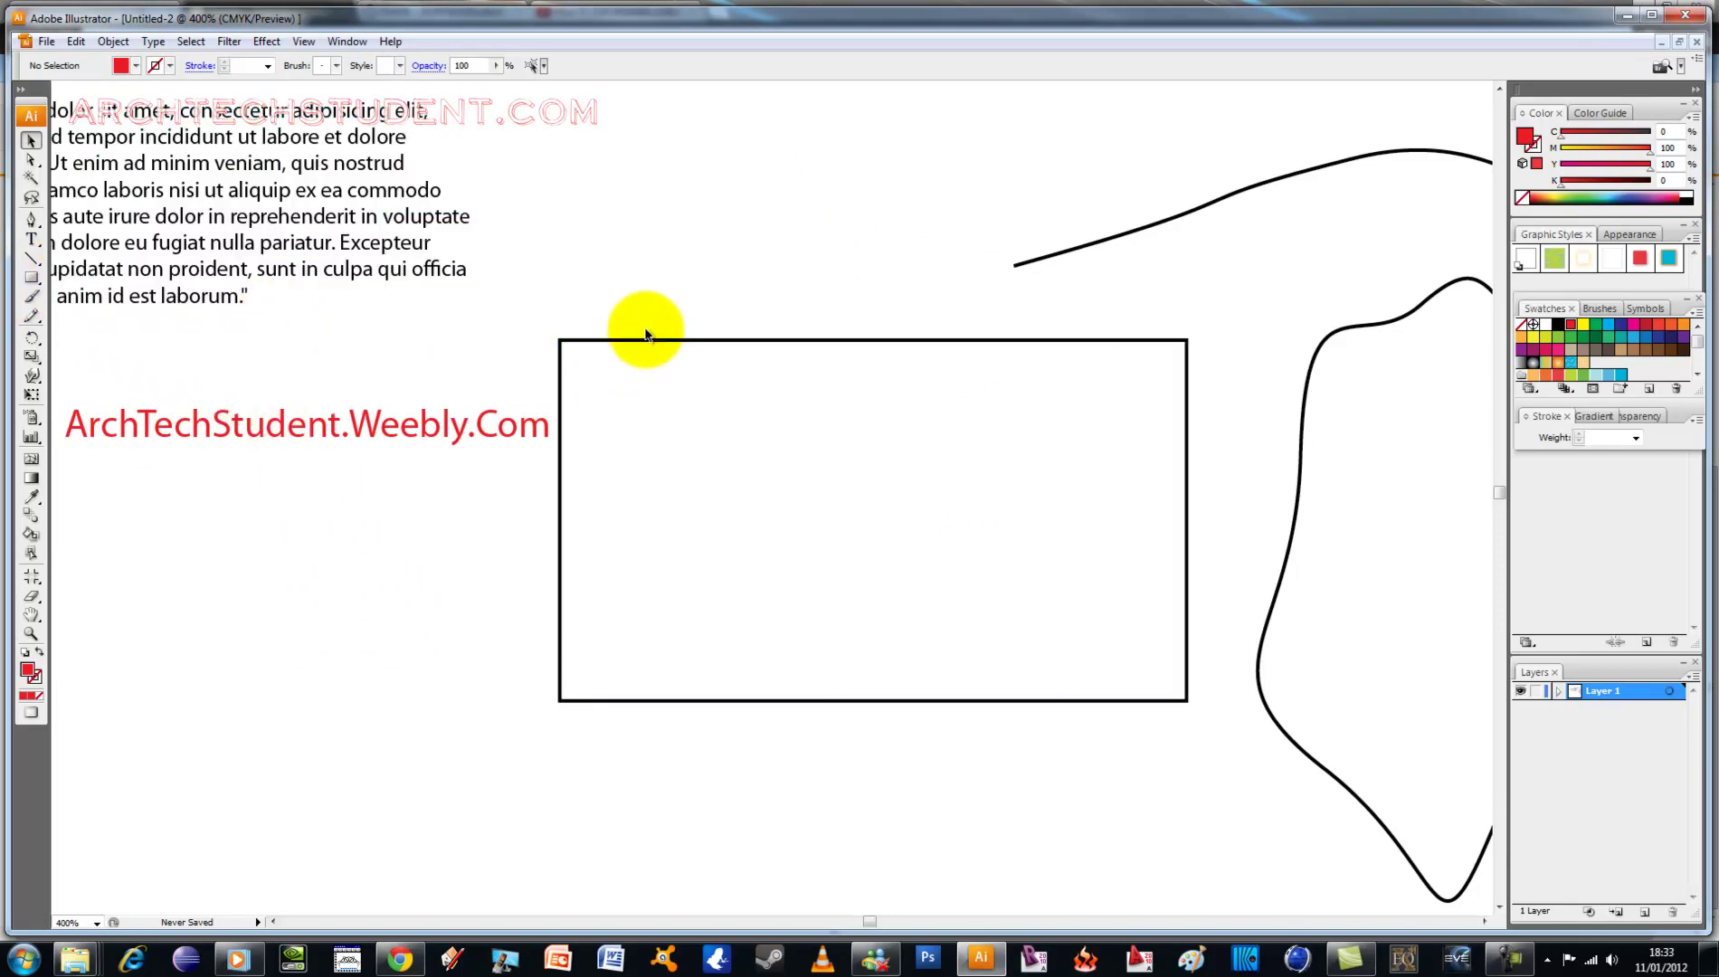
Step: Type 'hello , I hope you are finding this tutorial useful' as area type inside the blob
drag(711, 327, 499, 342)
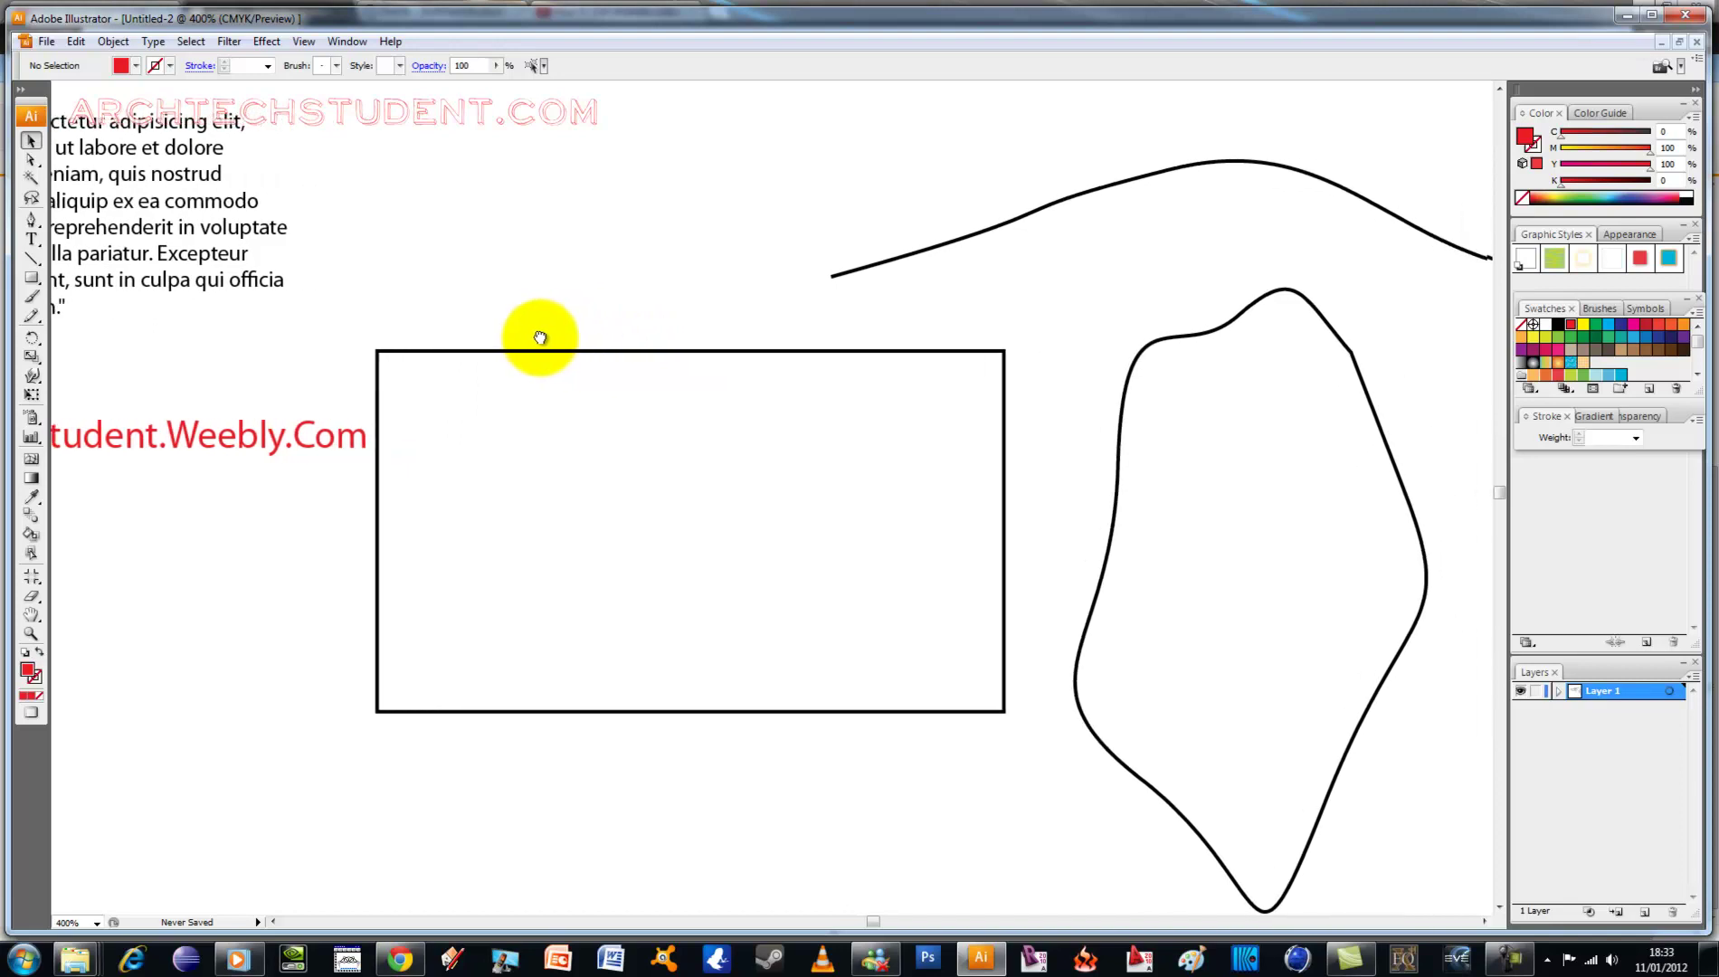
drag(840, 406, 515, 387)
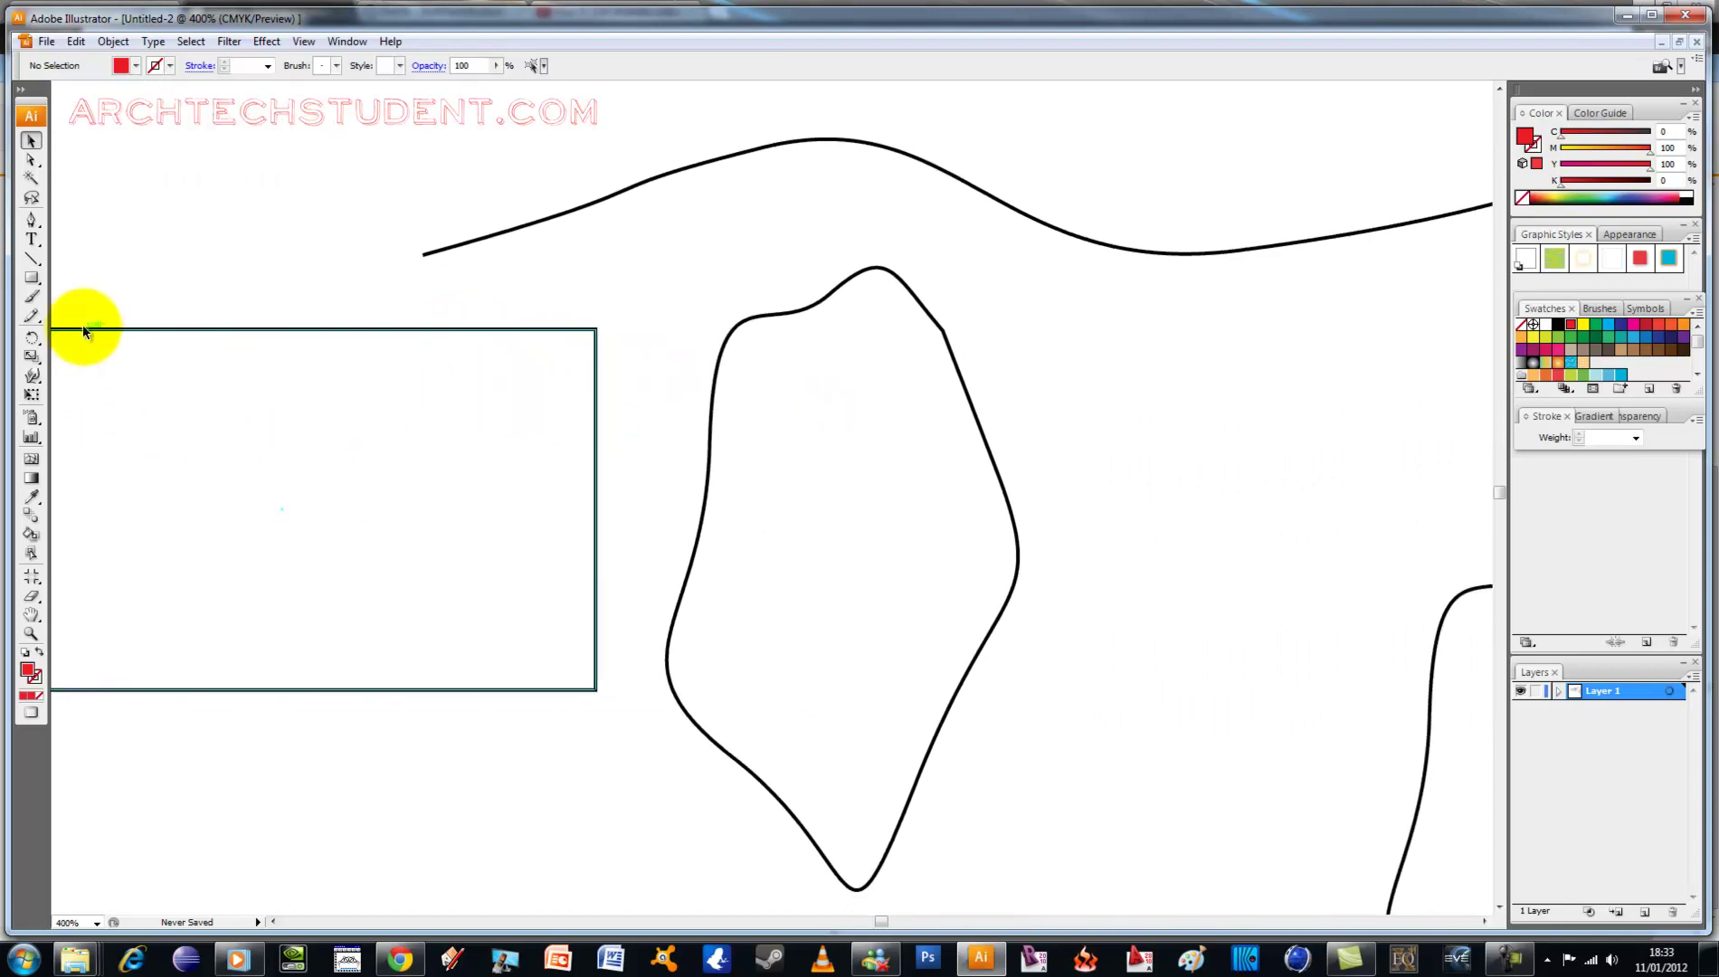
click(38, 242)
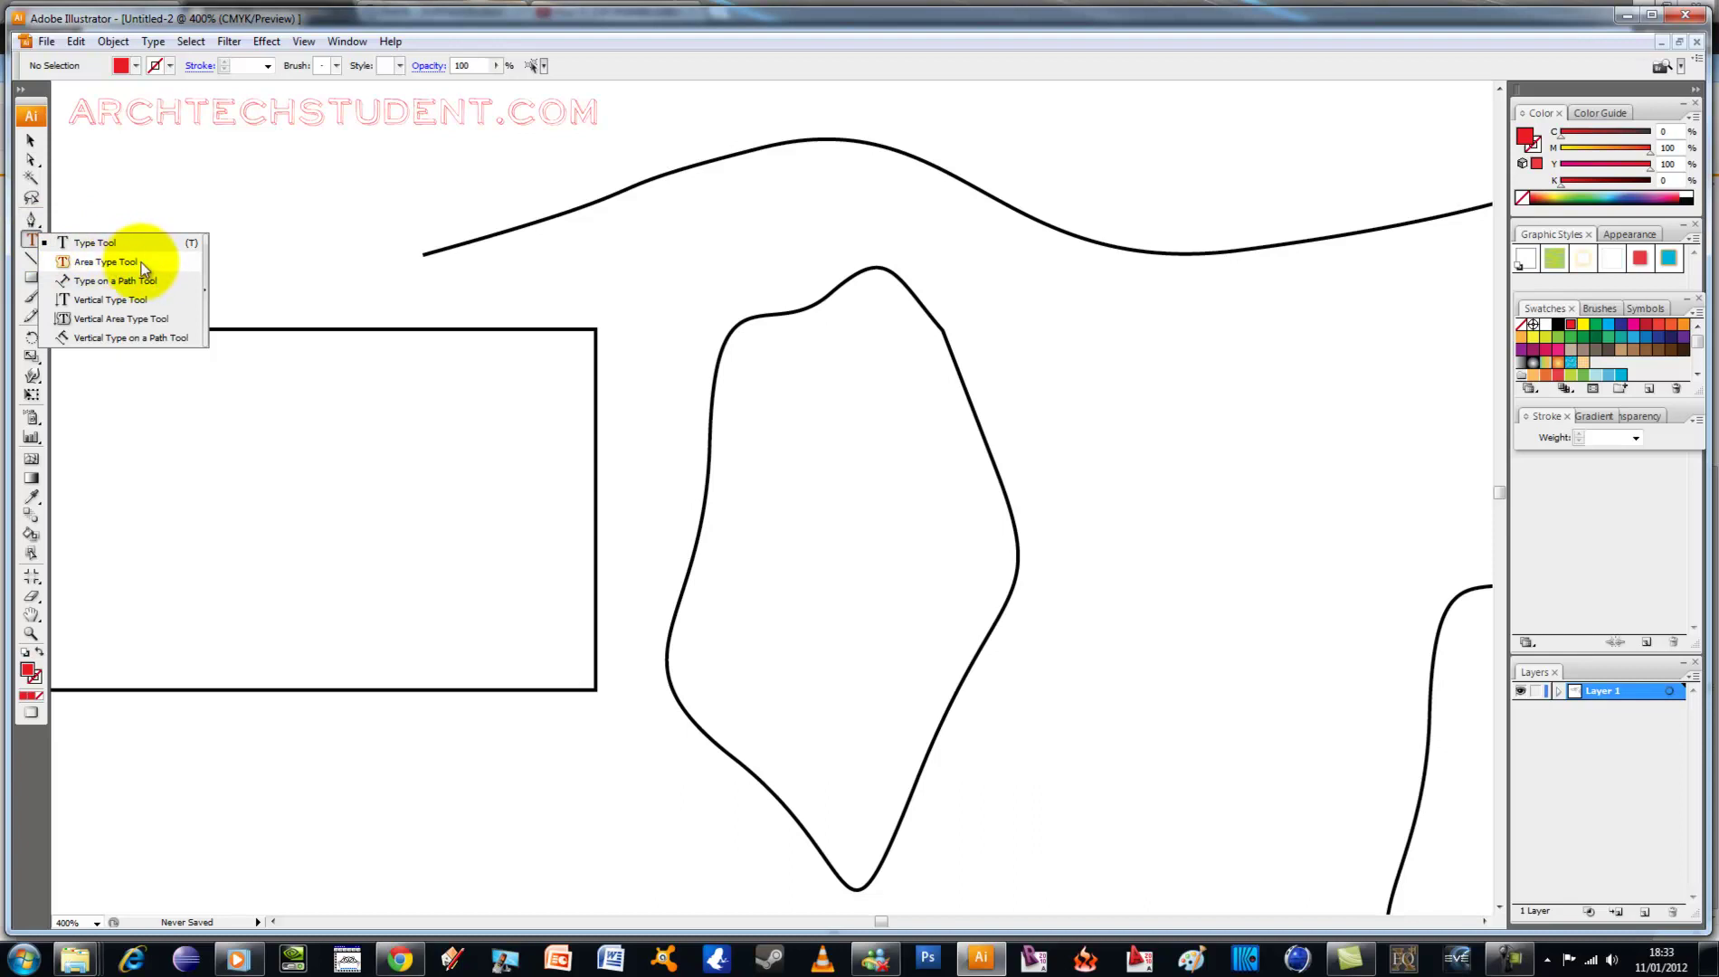
click(107, 264)
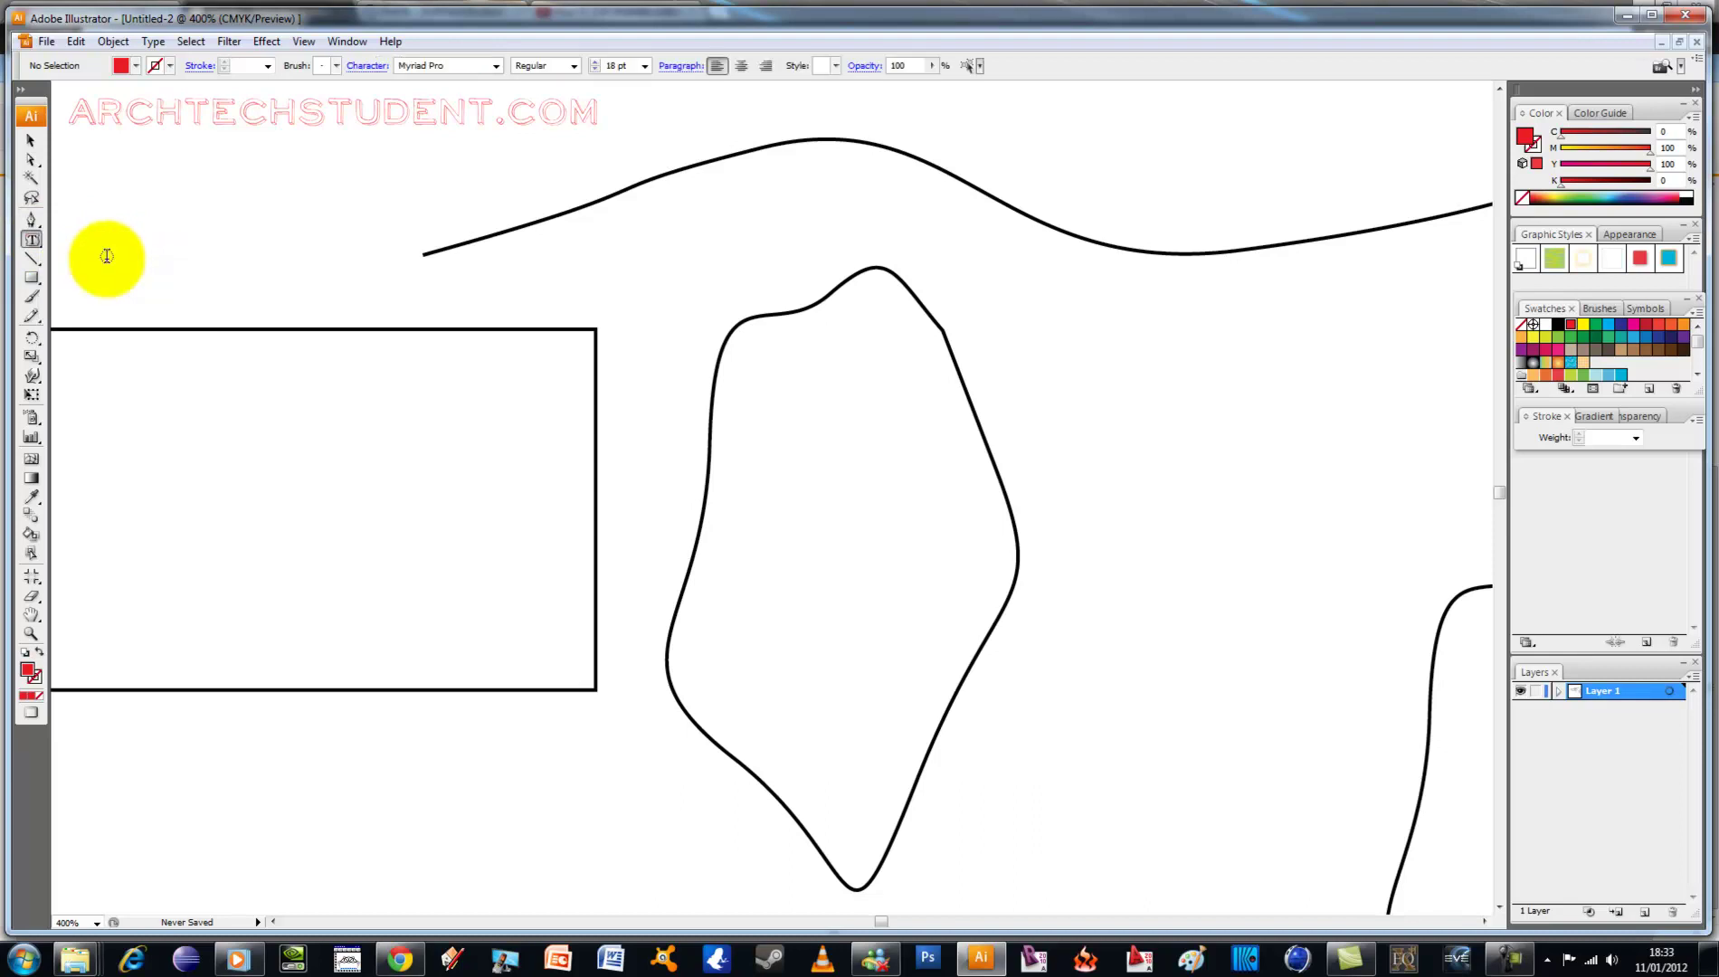
click(764, 329)
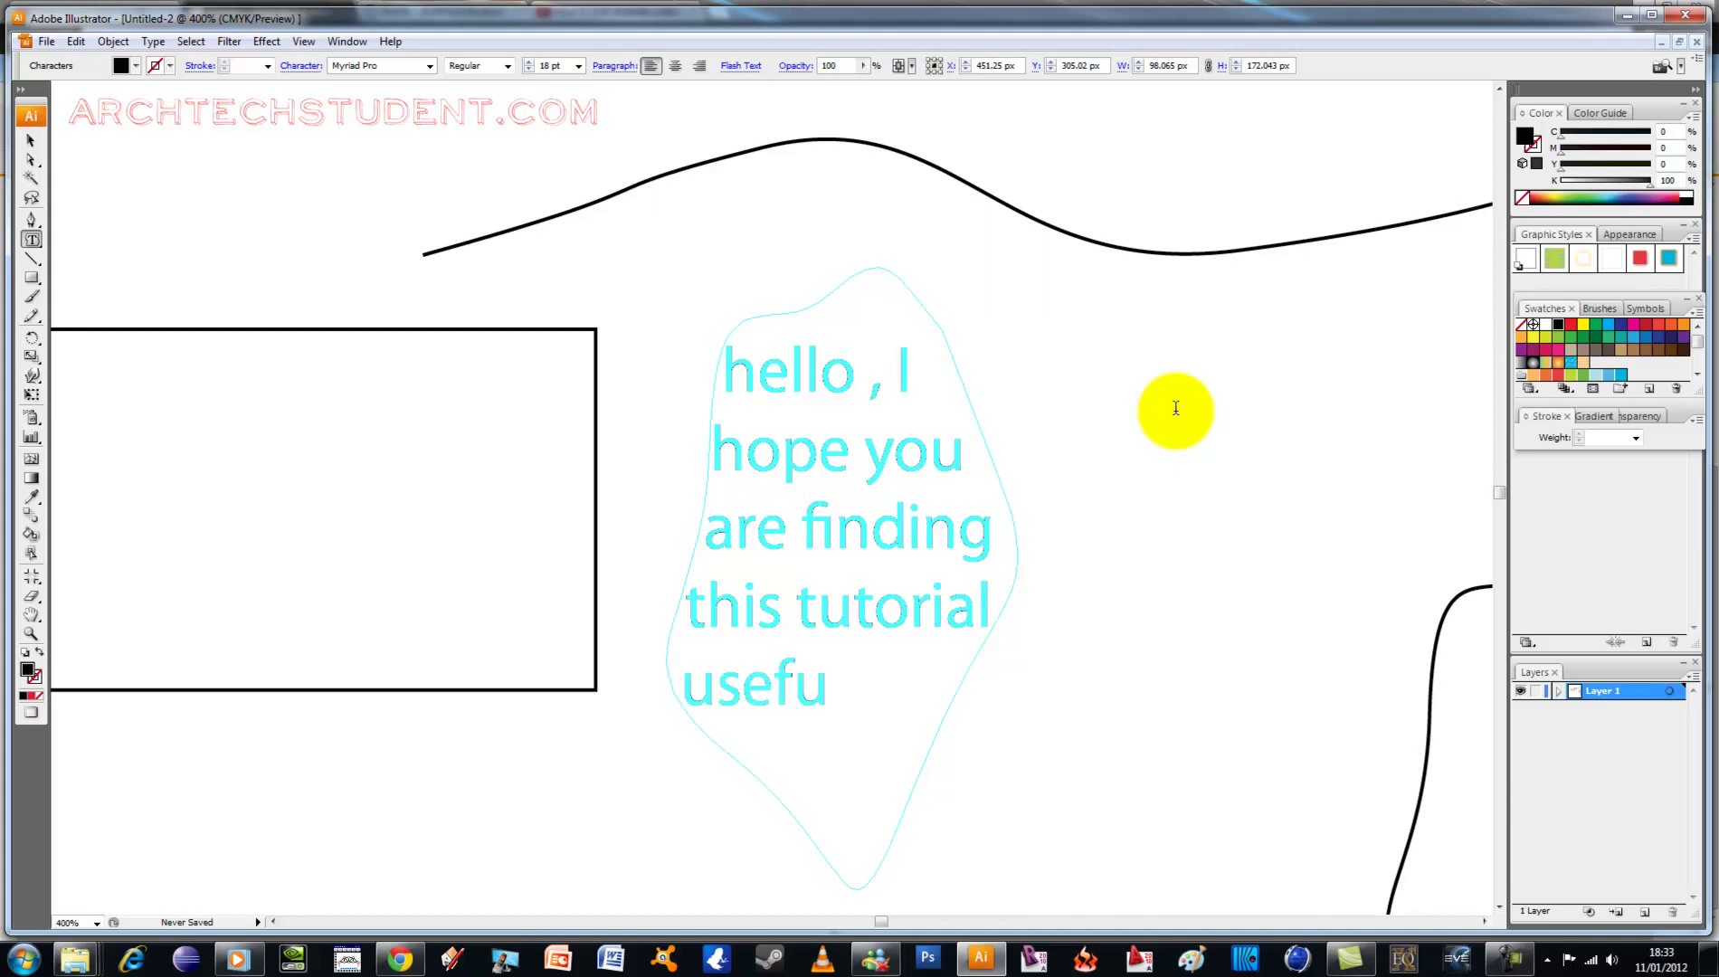
click(30, 140)
click(578, 66)
click(1126, 199)
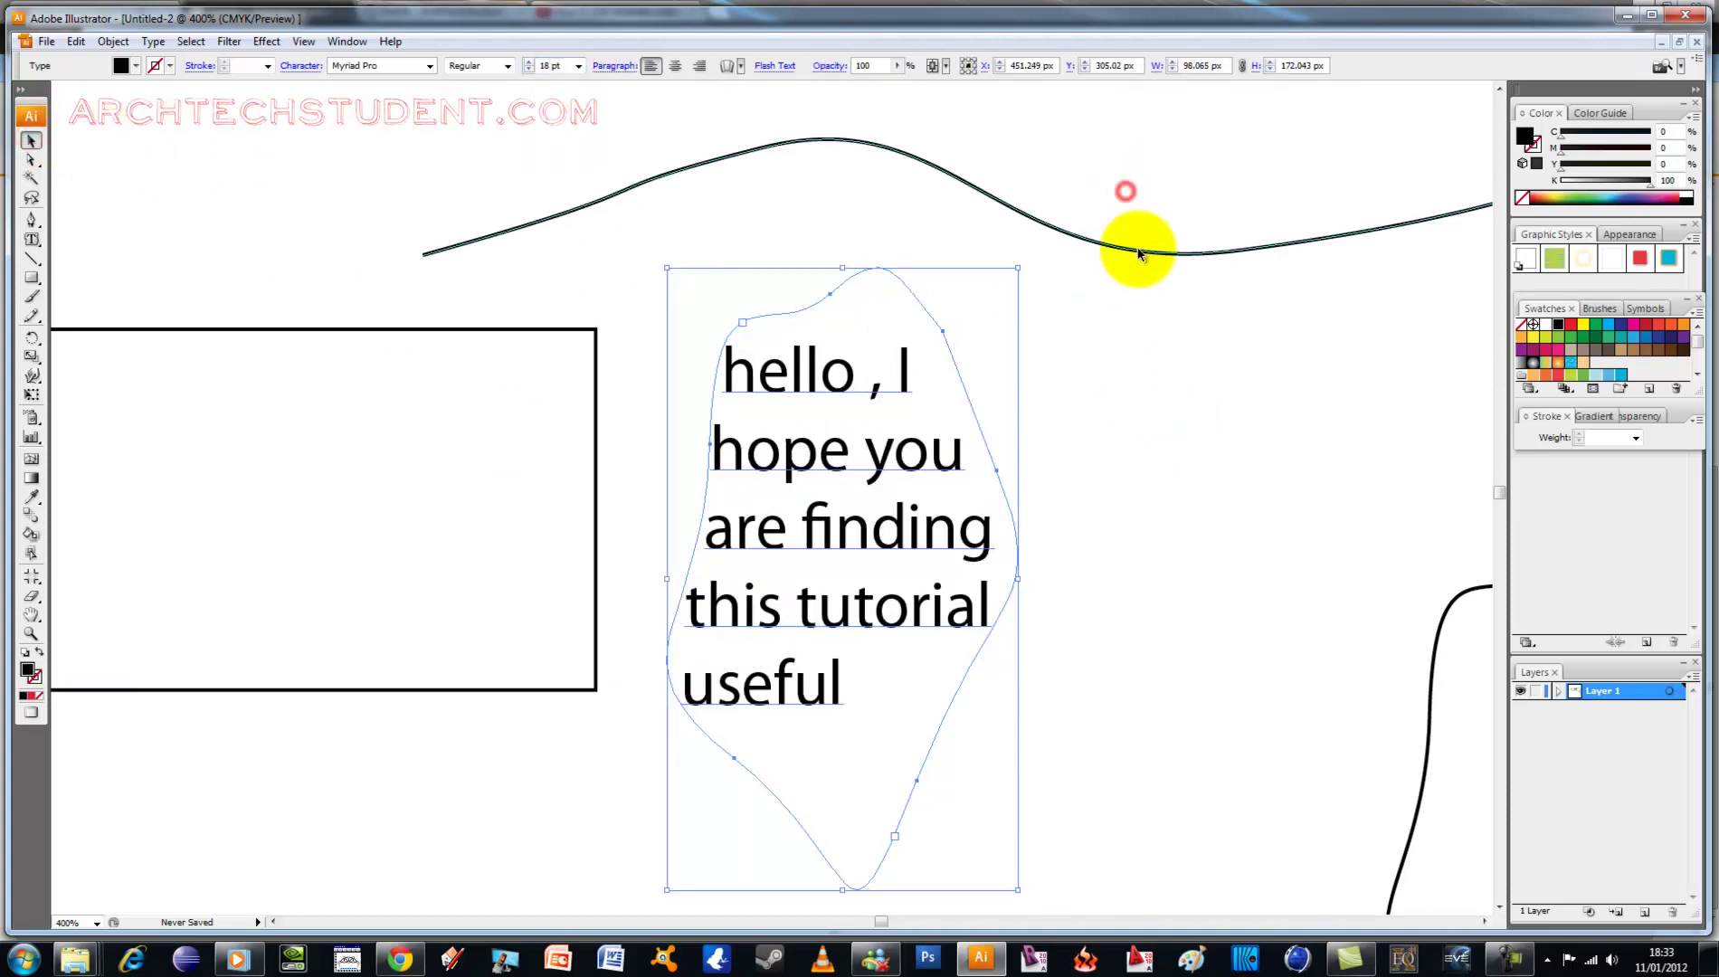
click(1281, 472)
Step: Type 'Hello, I hope you Are finding this tutorial' as path text along the wavy curve
drag(1247, 390, 1051, 563)
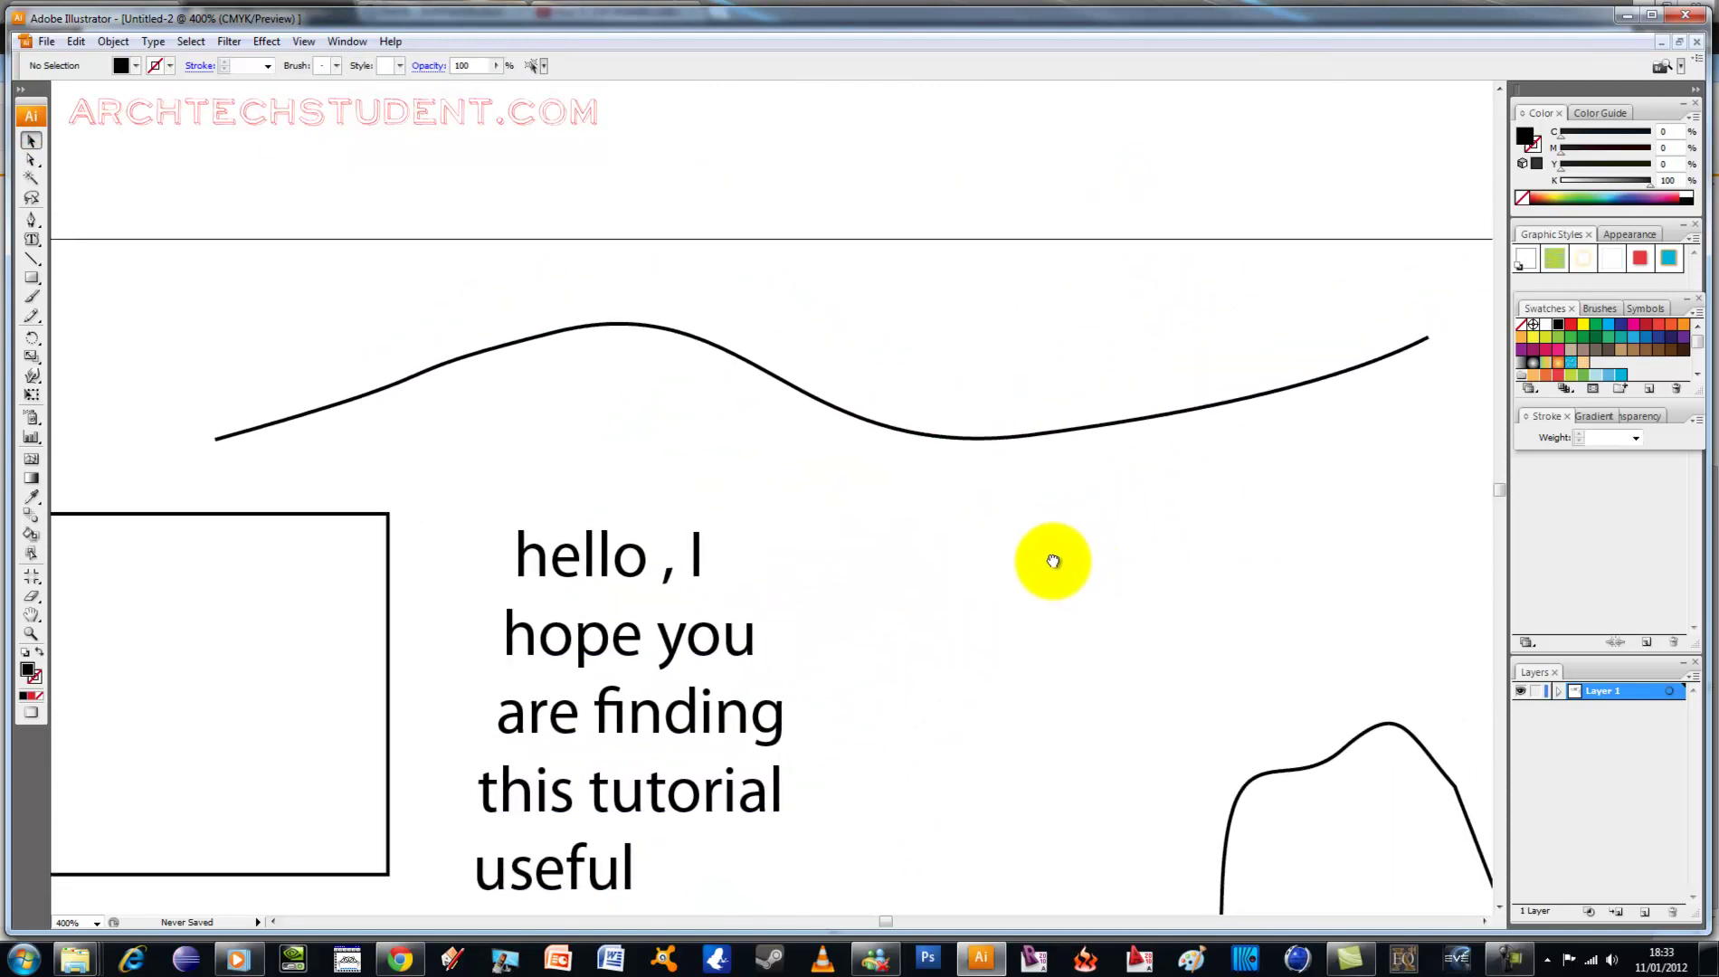
click(38, 244)
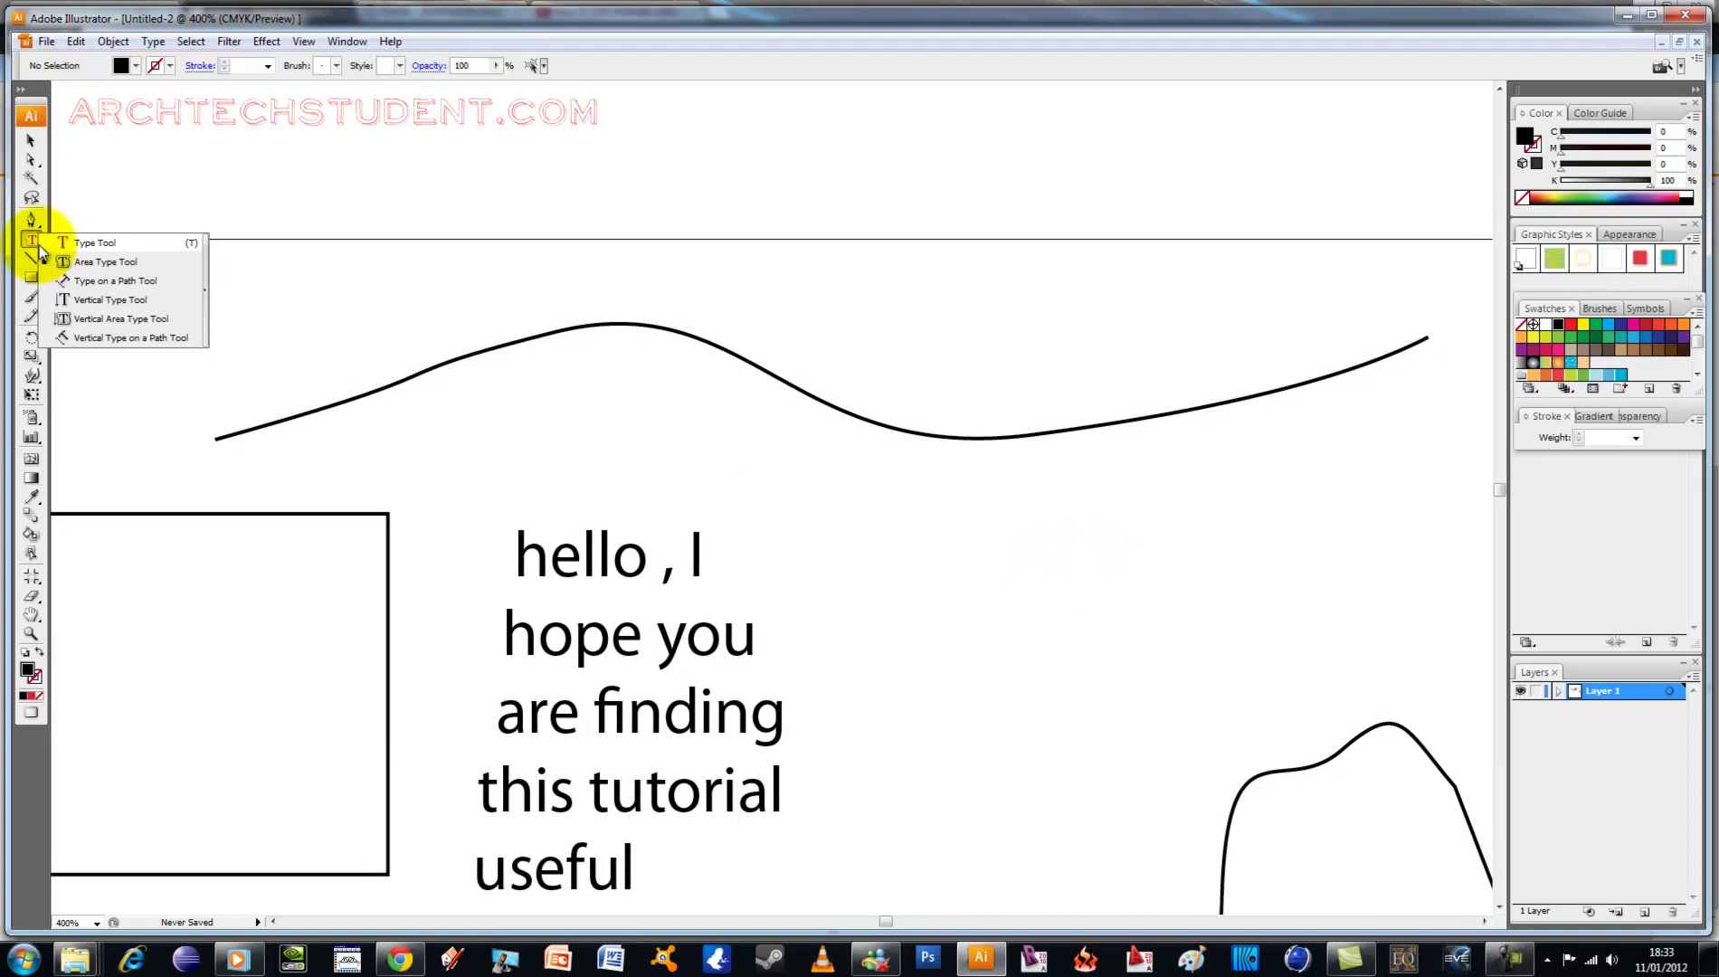
click(106, 281)
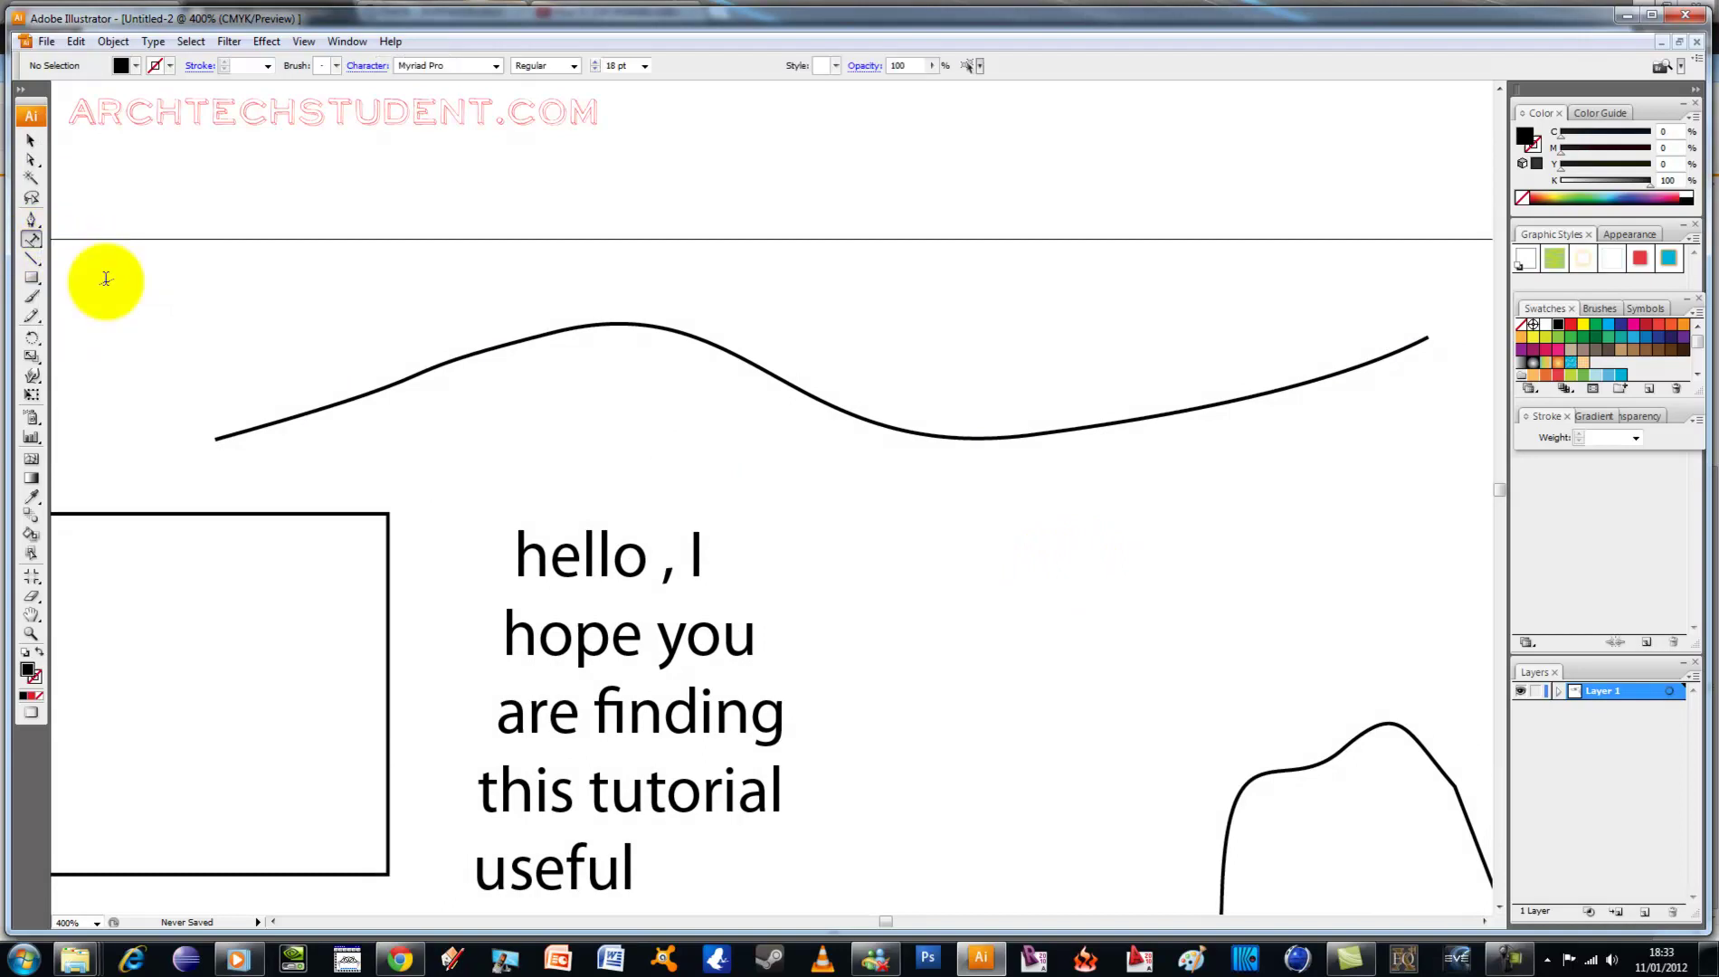
click(256, 430)
text(Hello, I hope you Are finding this tutor)
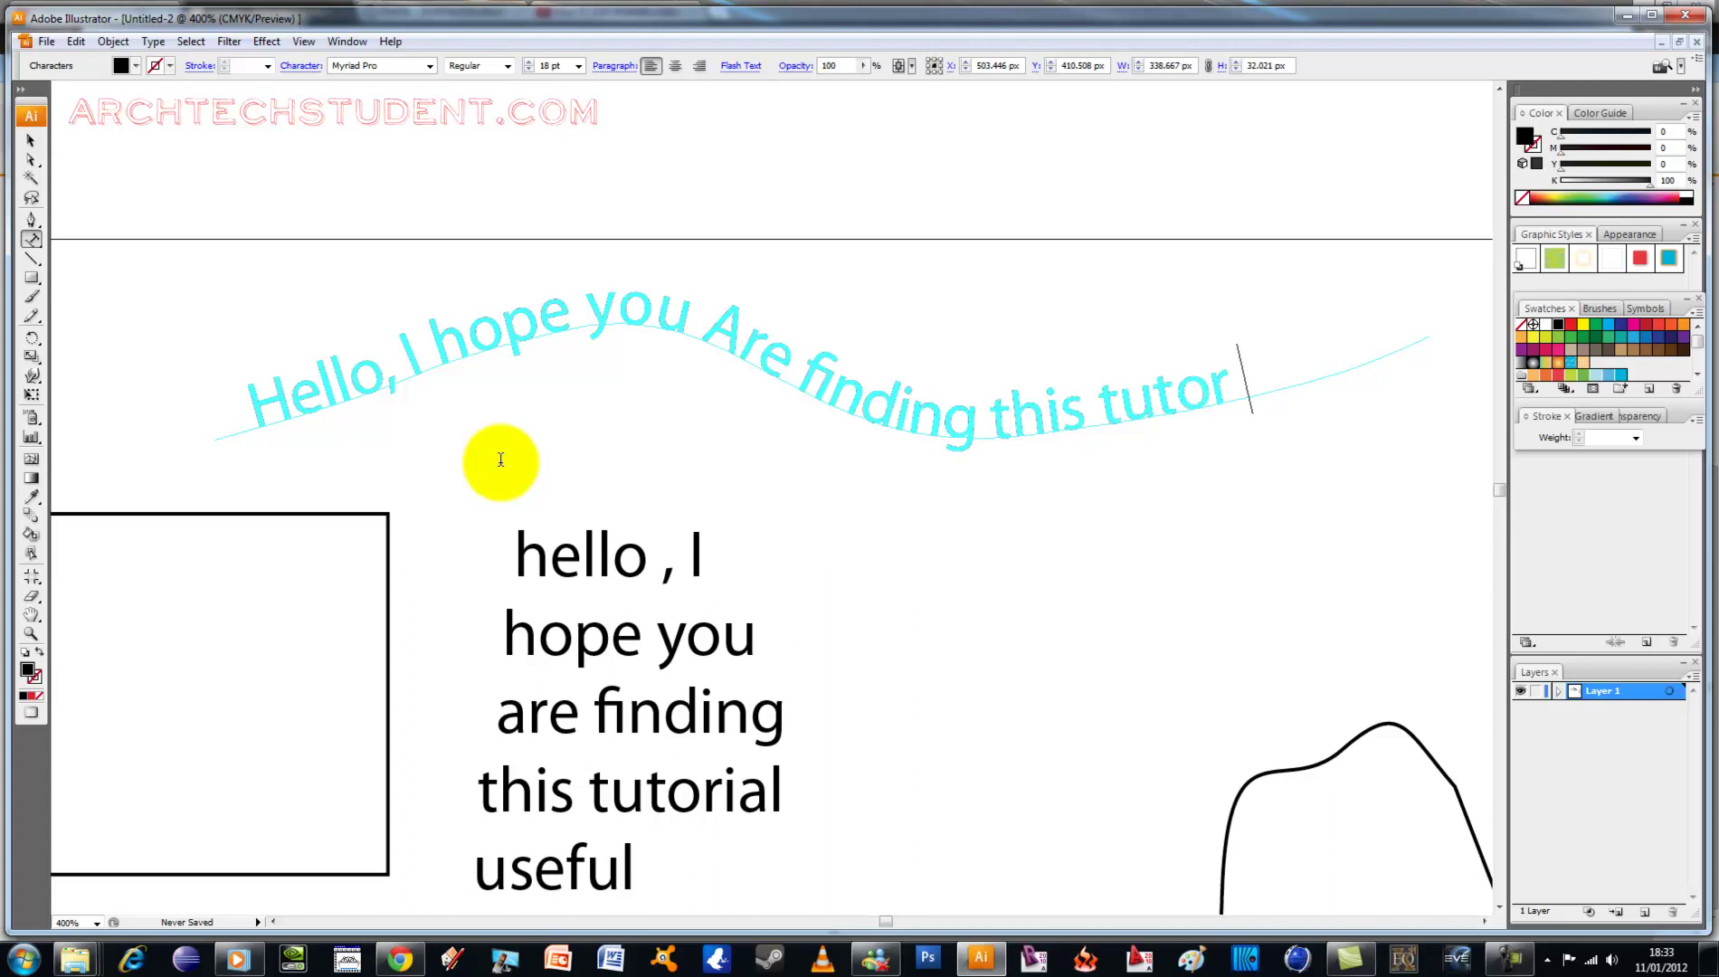
text(f)
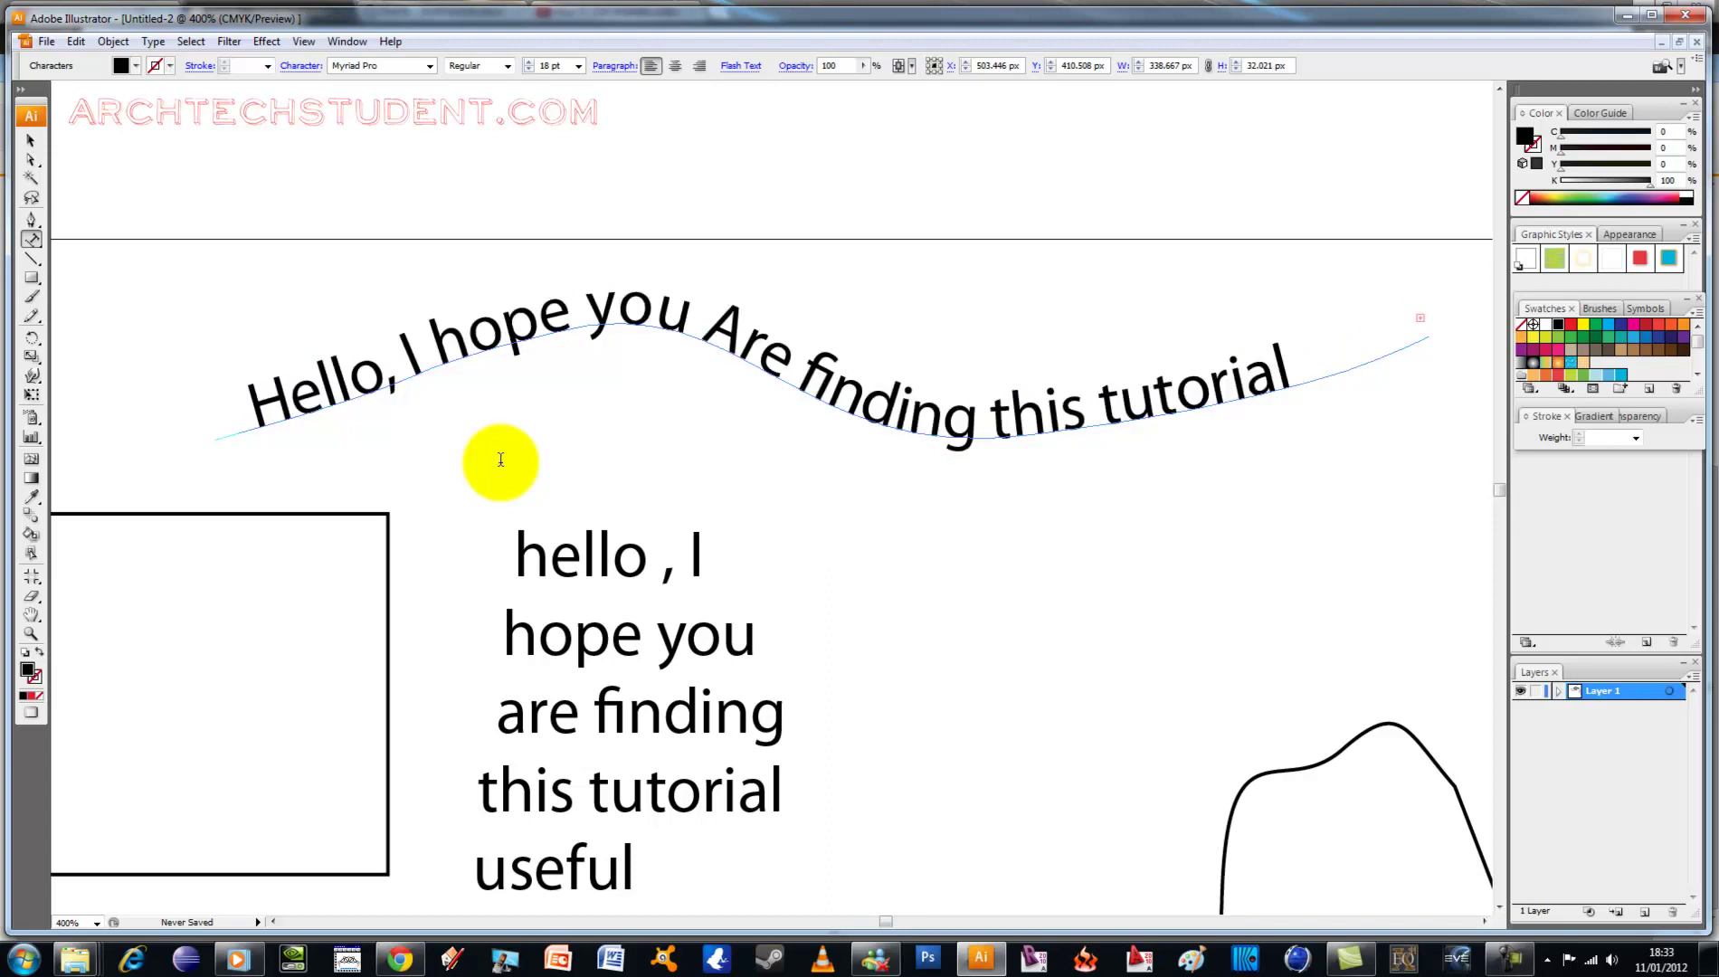
click(31, 140)
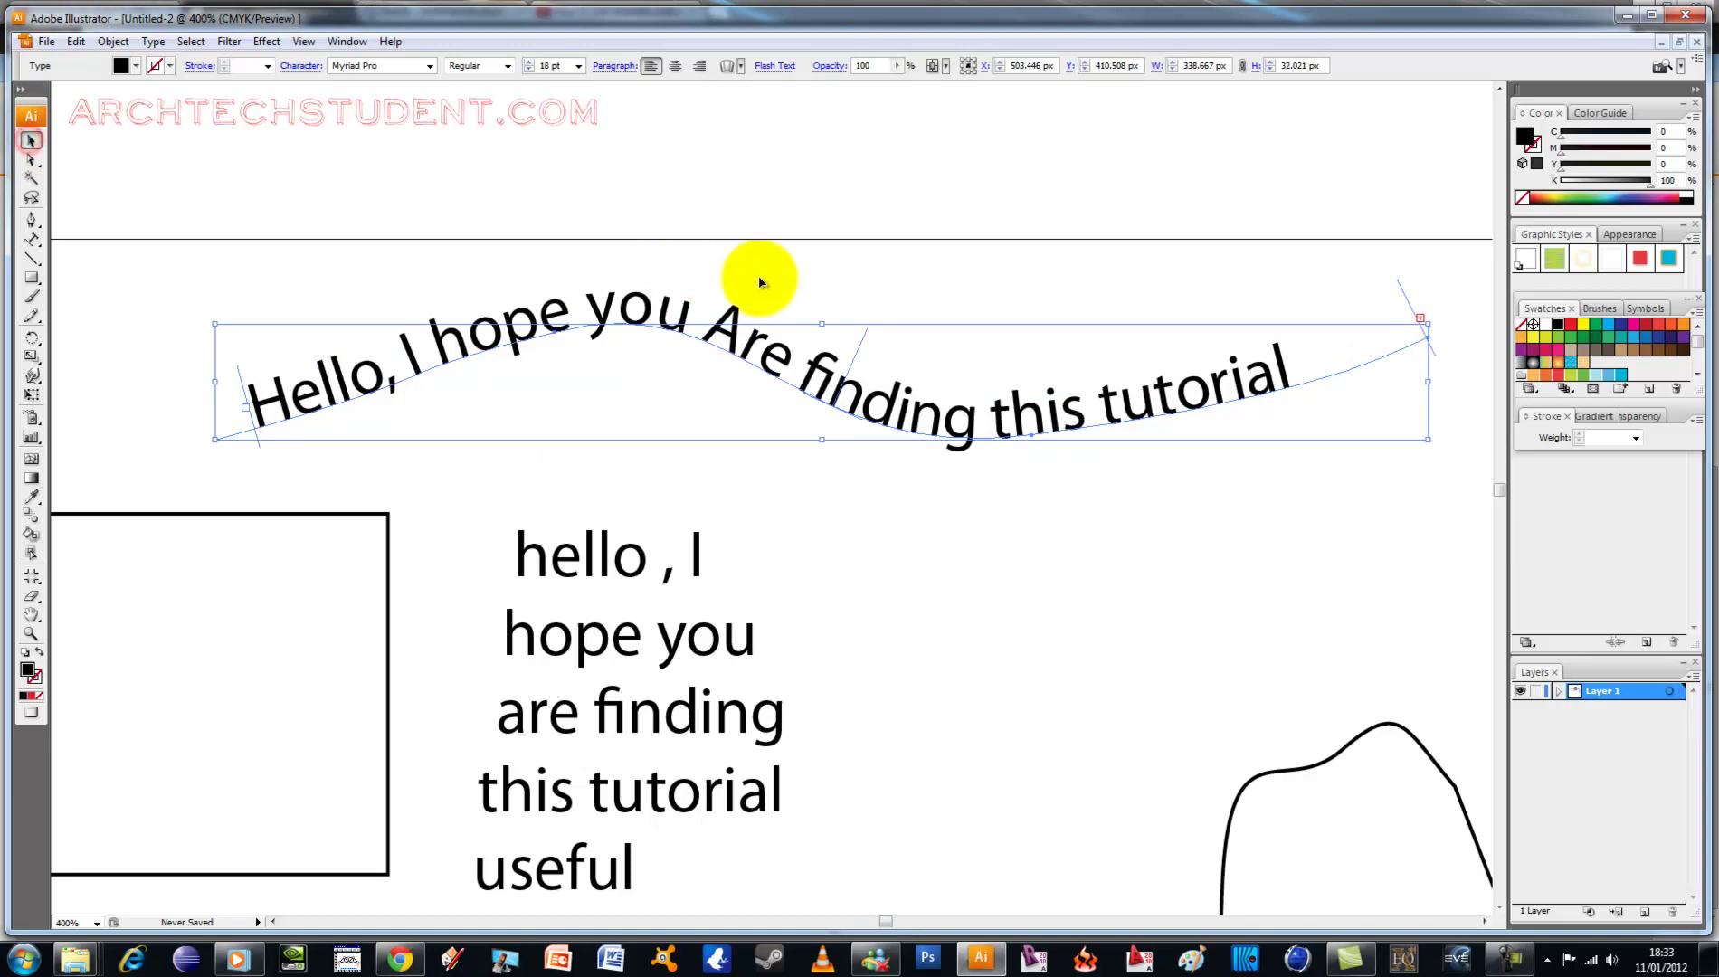
click(1421, 318)
drag(1420, 319, 1454, 311)
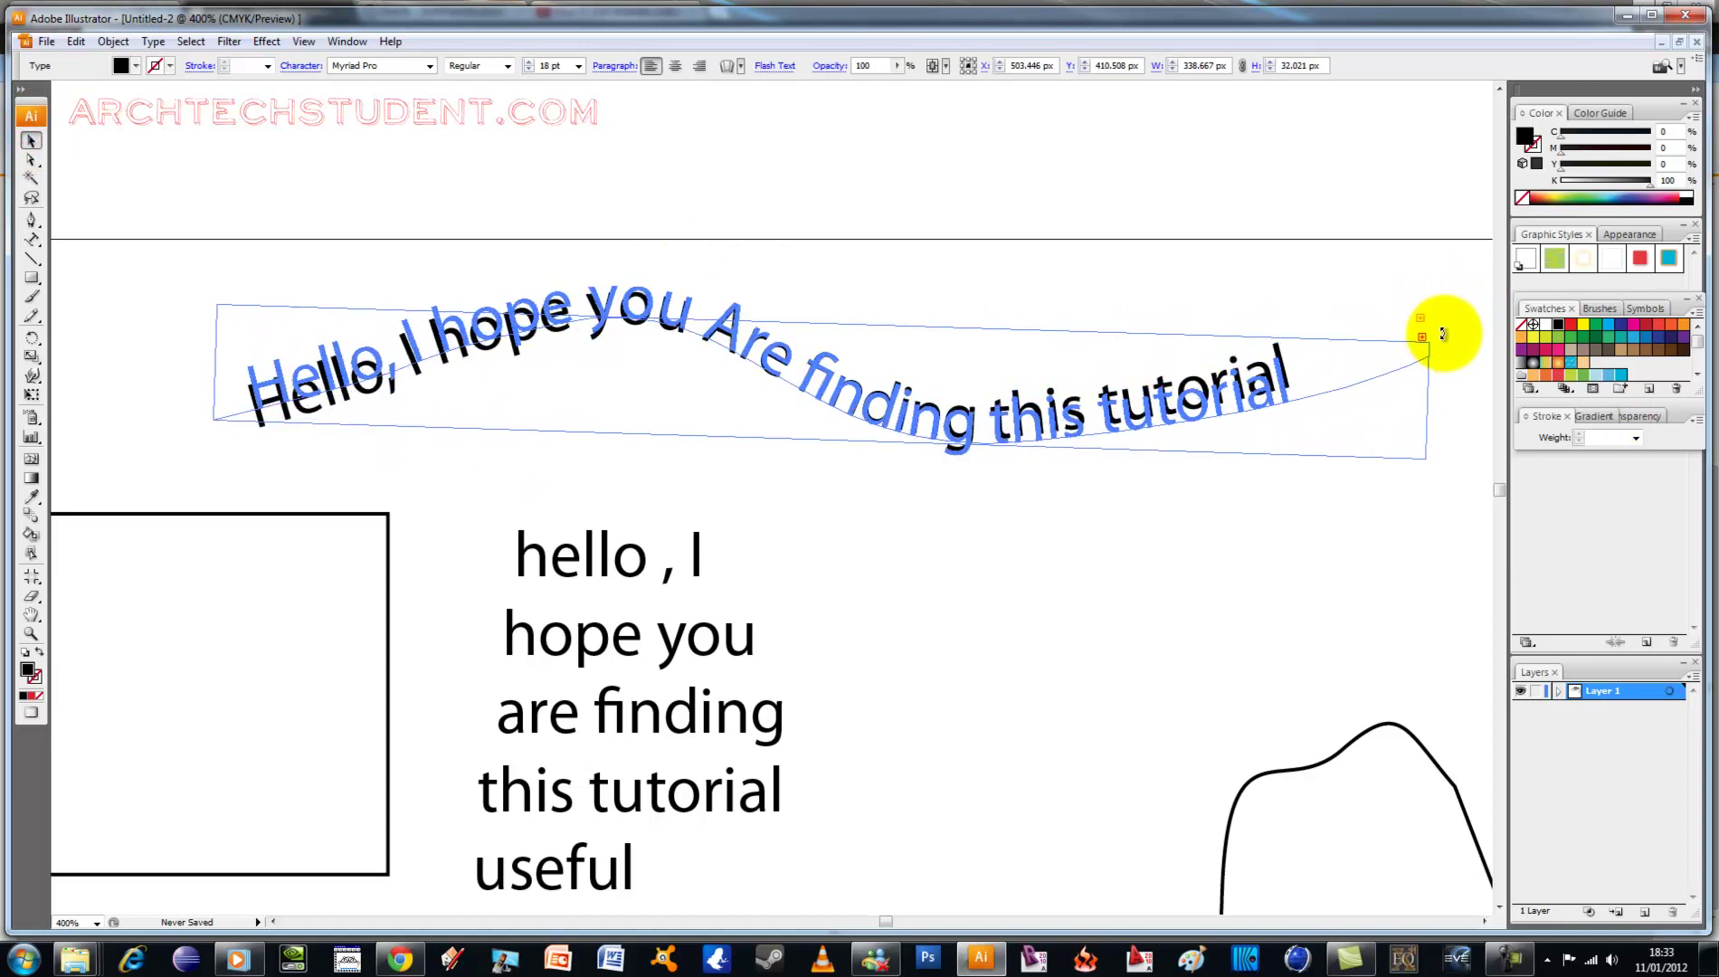
drag(1455, 312, 1437, 336)
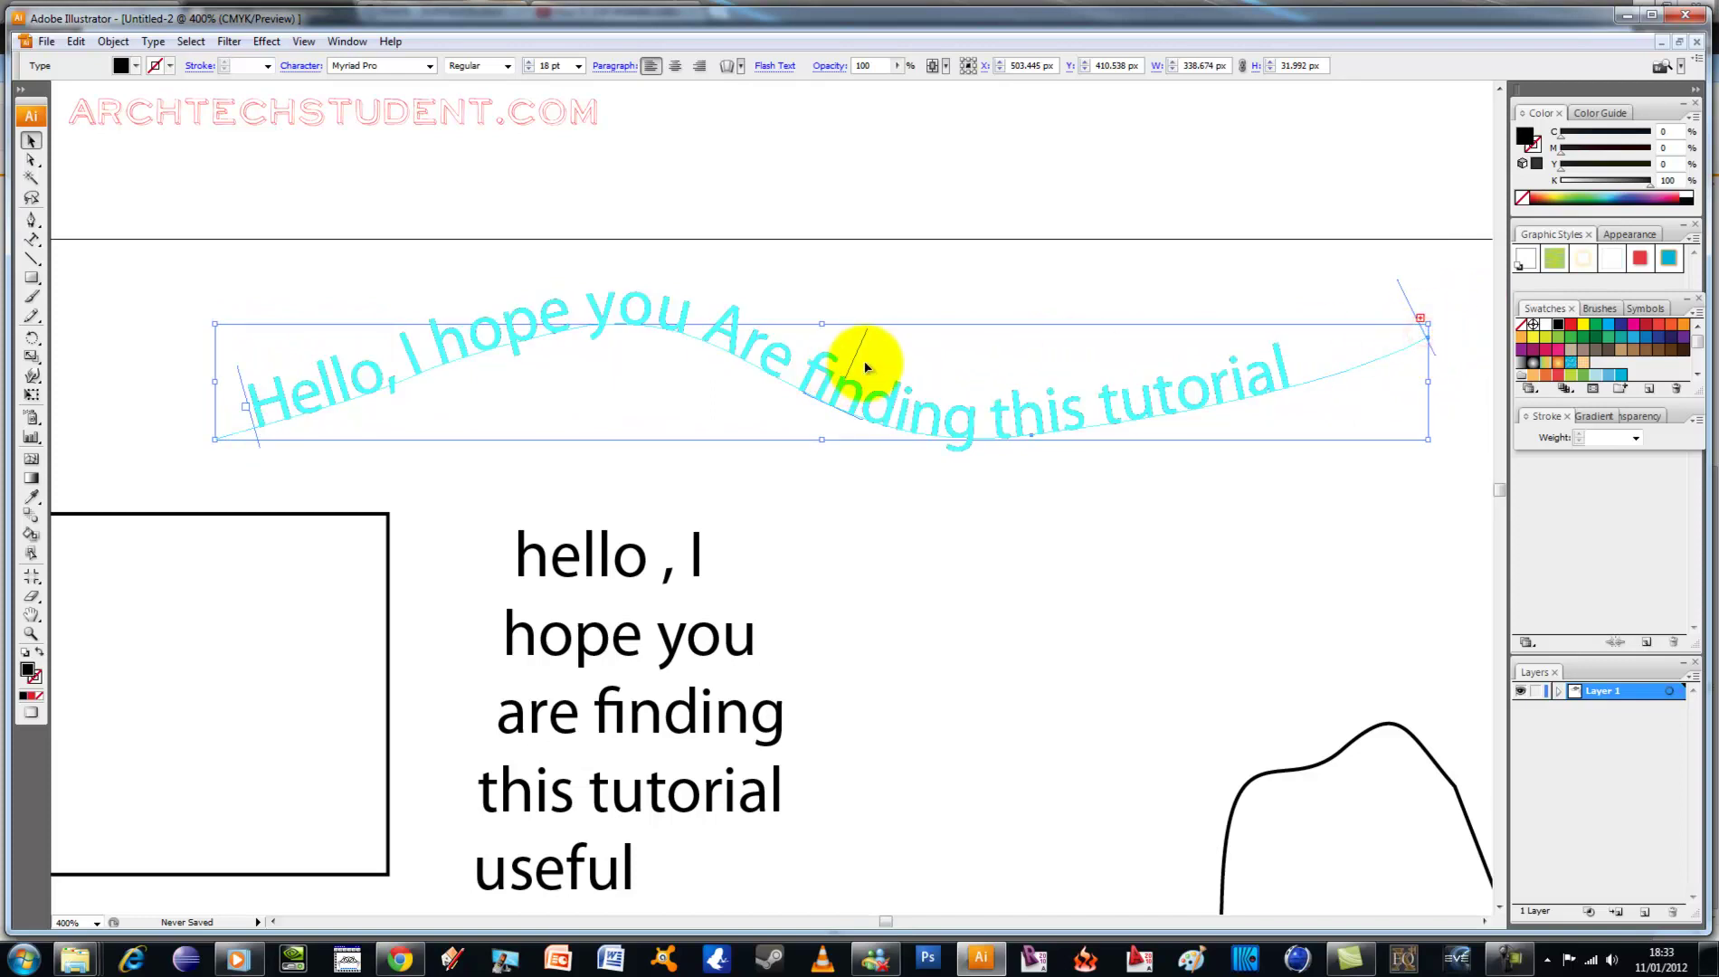
mouse_move(858, 358)
mouse_down()
mouse_move(827, 356)
mouse_move(918, 359)
mouse_up()
key(t)
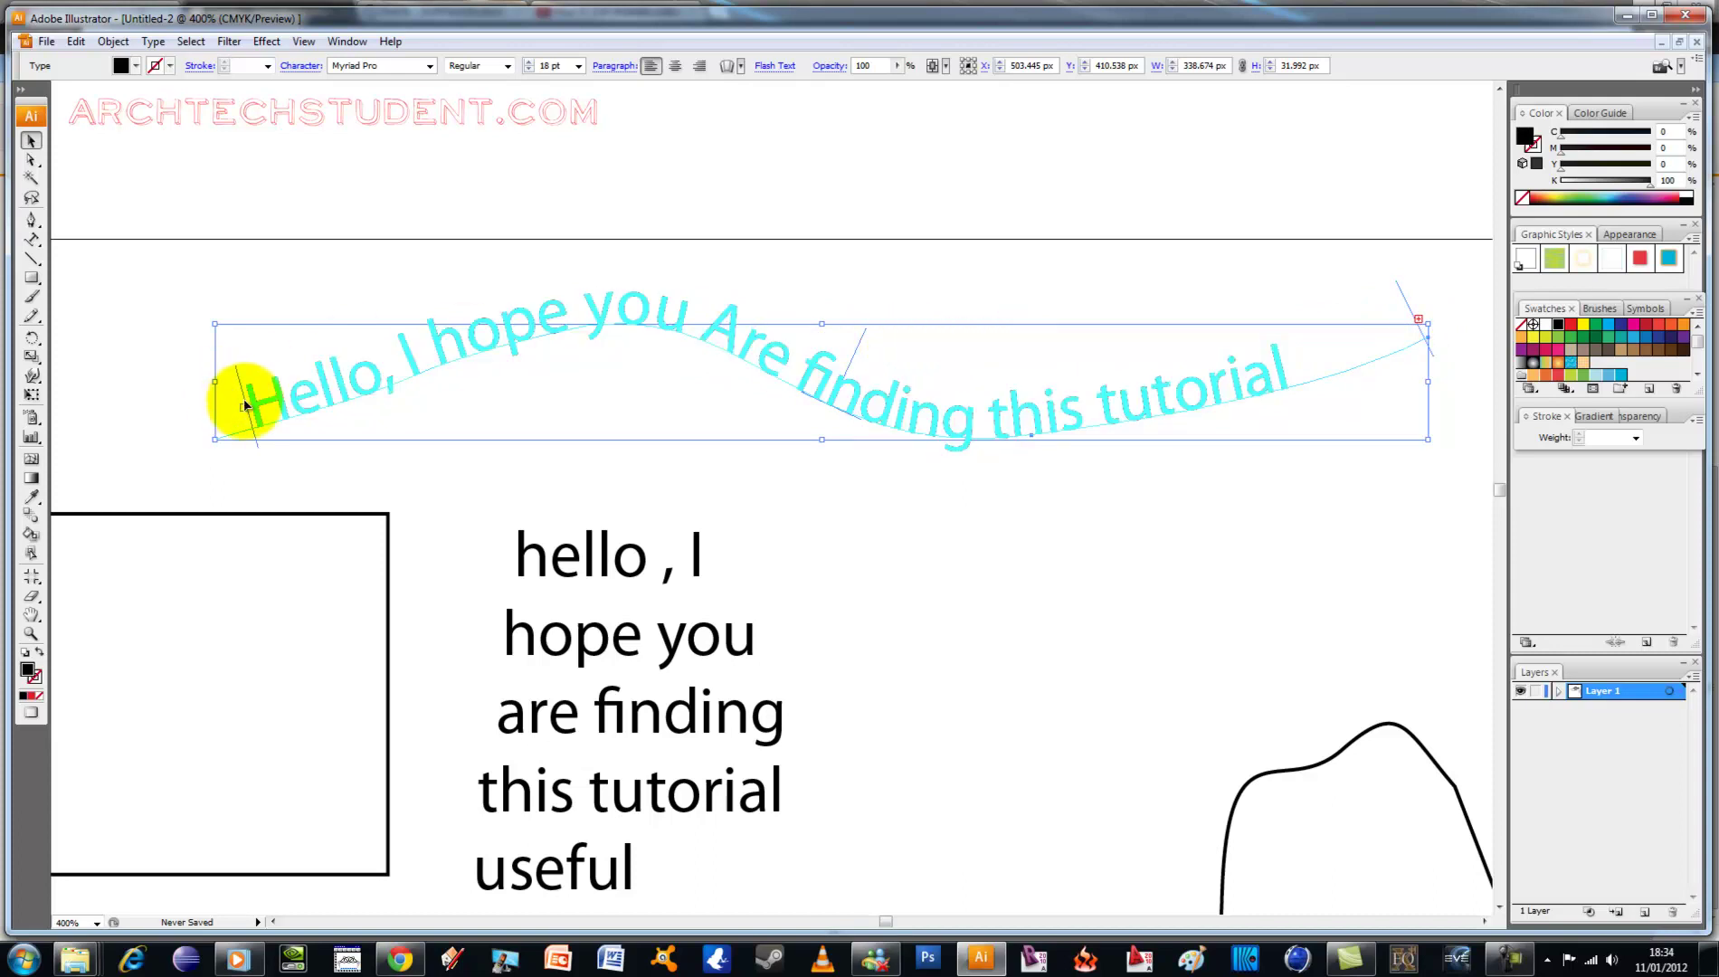
click(237, 412)
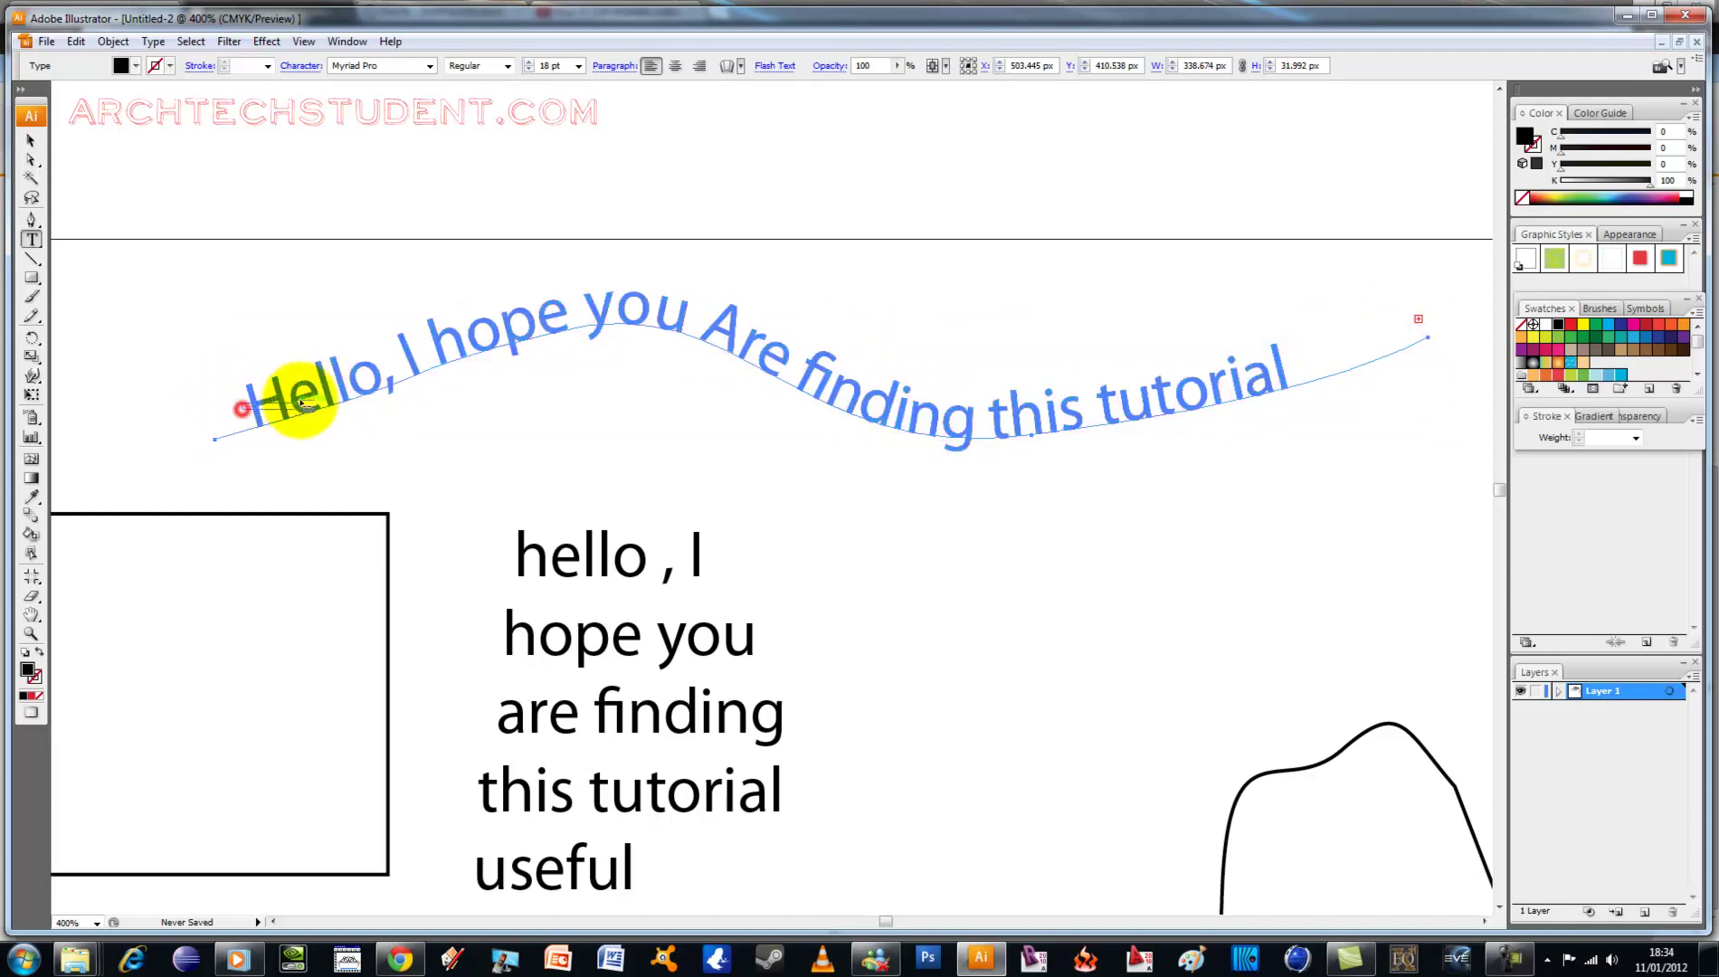
key(Escape)
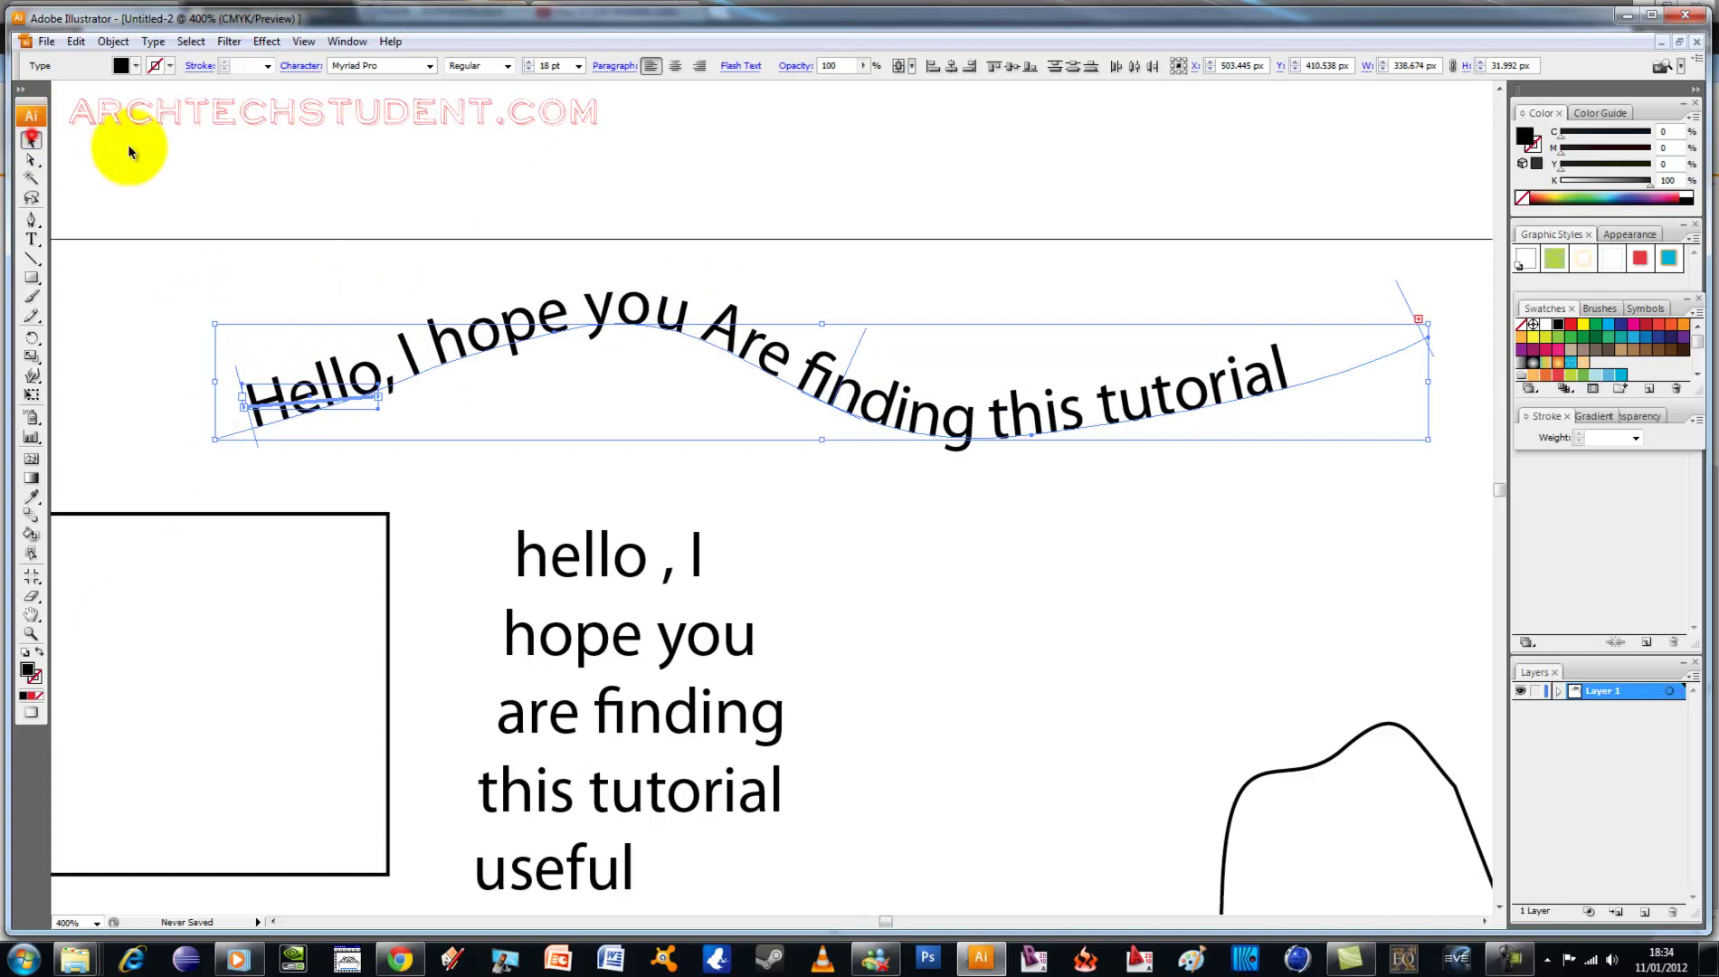
click(482, 142)
Step: Type 'ArchTechStudent' as vertical text between the area text and the blob
mouse_move(1139, 633)
mouse_down()
mouse_move(937, 364)
mouse_move(722, 234)
mouse_up()
mouse_move(756, 300)
mouse_down()
mouse_move(671, 192)
mouse_move(755, 199)
mouse_up()
click(38, 243)
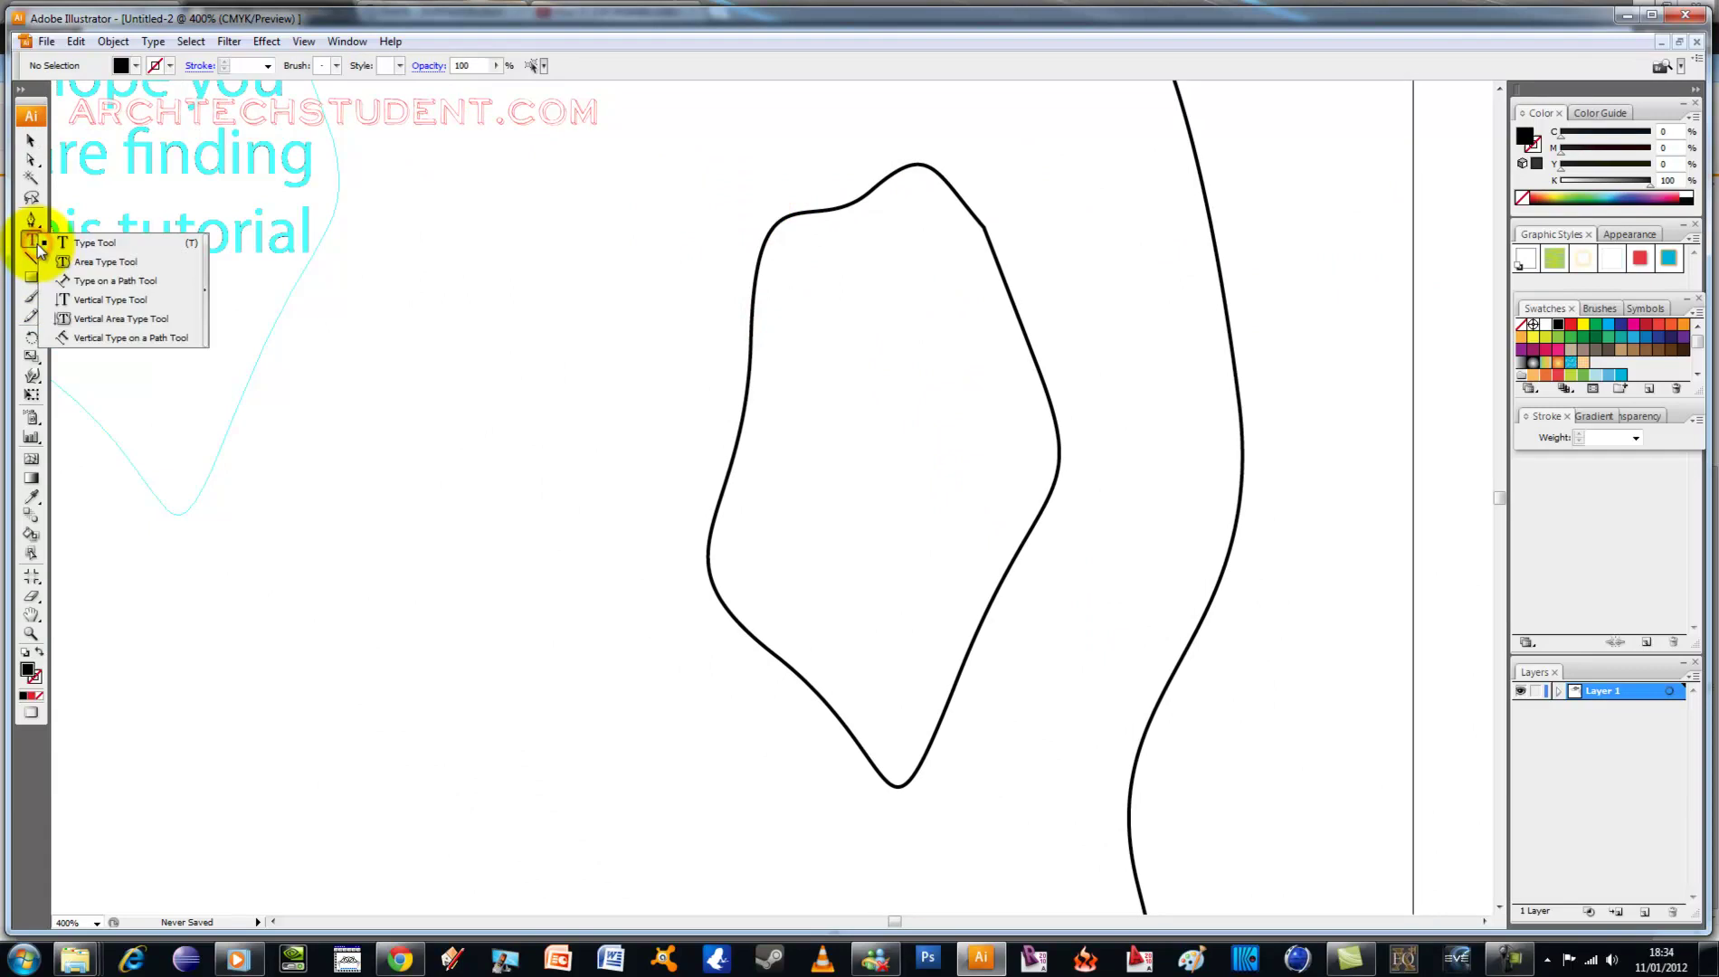
click(146, 307)
click(420, 306)
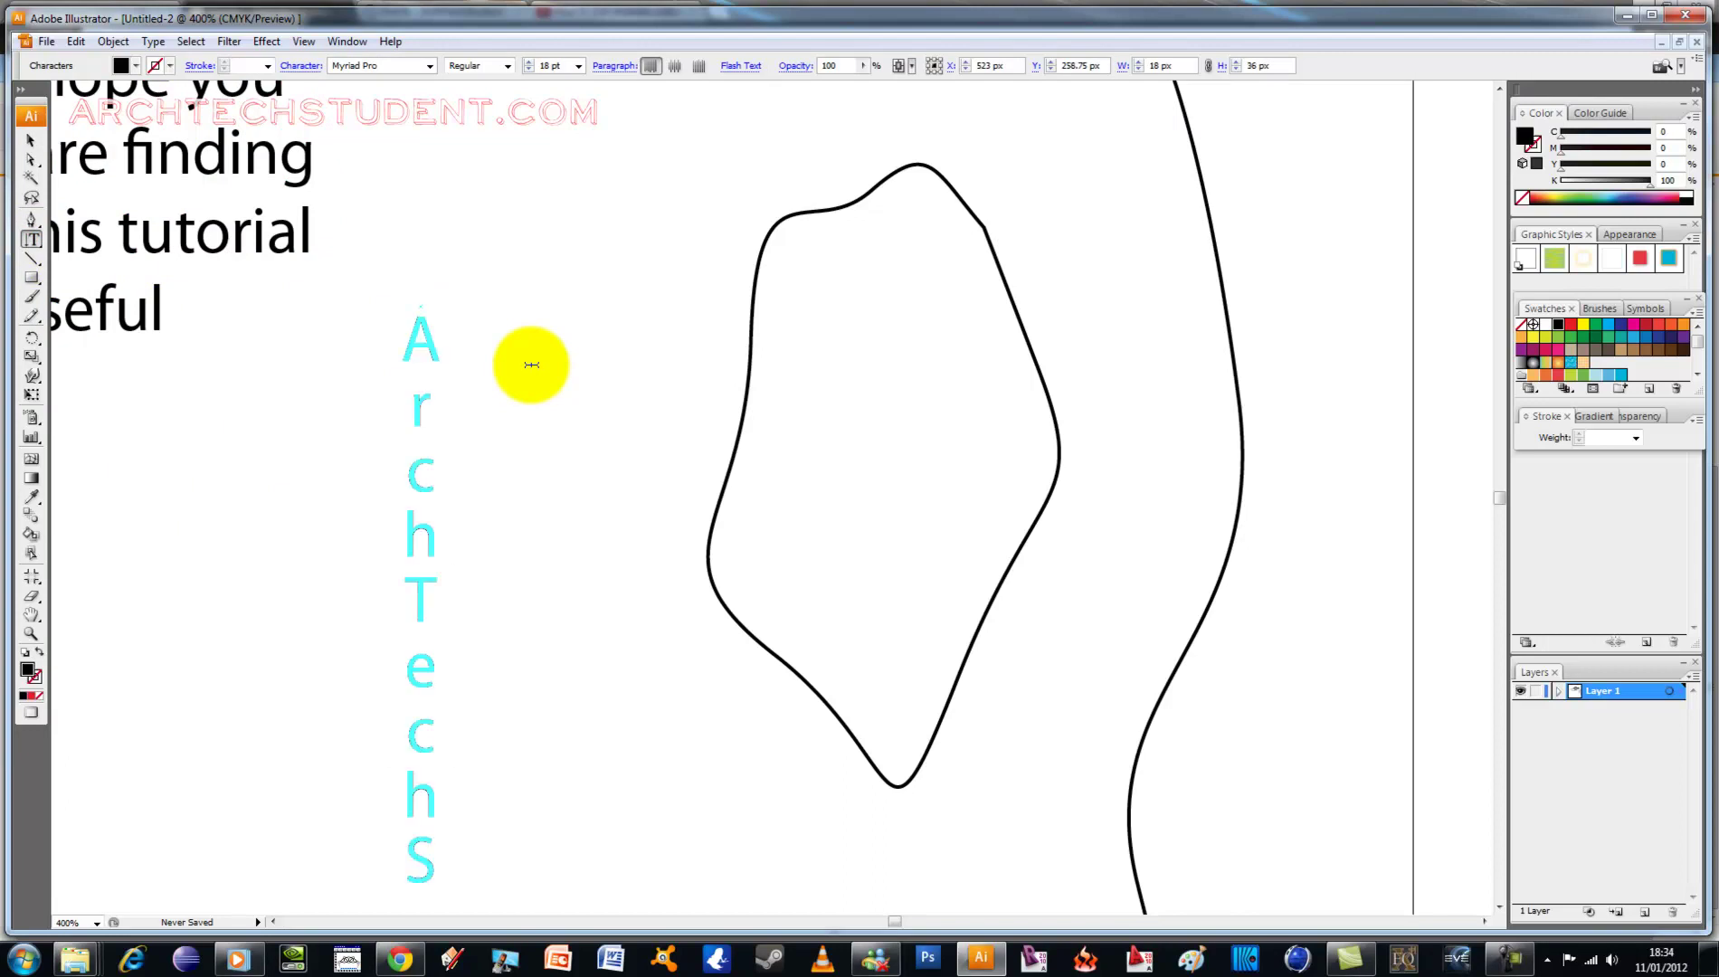
text(tudent)
click(31, 140)
Step: Zoom out and set the ArchTechStudent vertical text to 12 pt
key(ctrl+minus)
key(ctrl+minus)
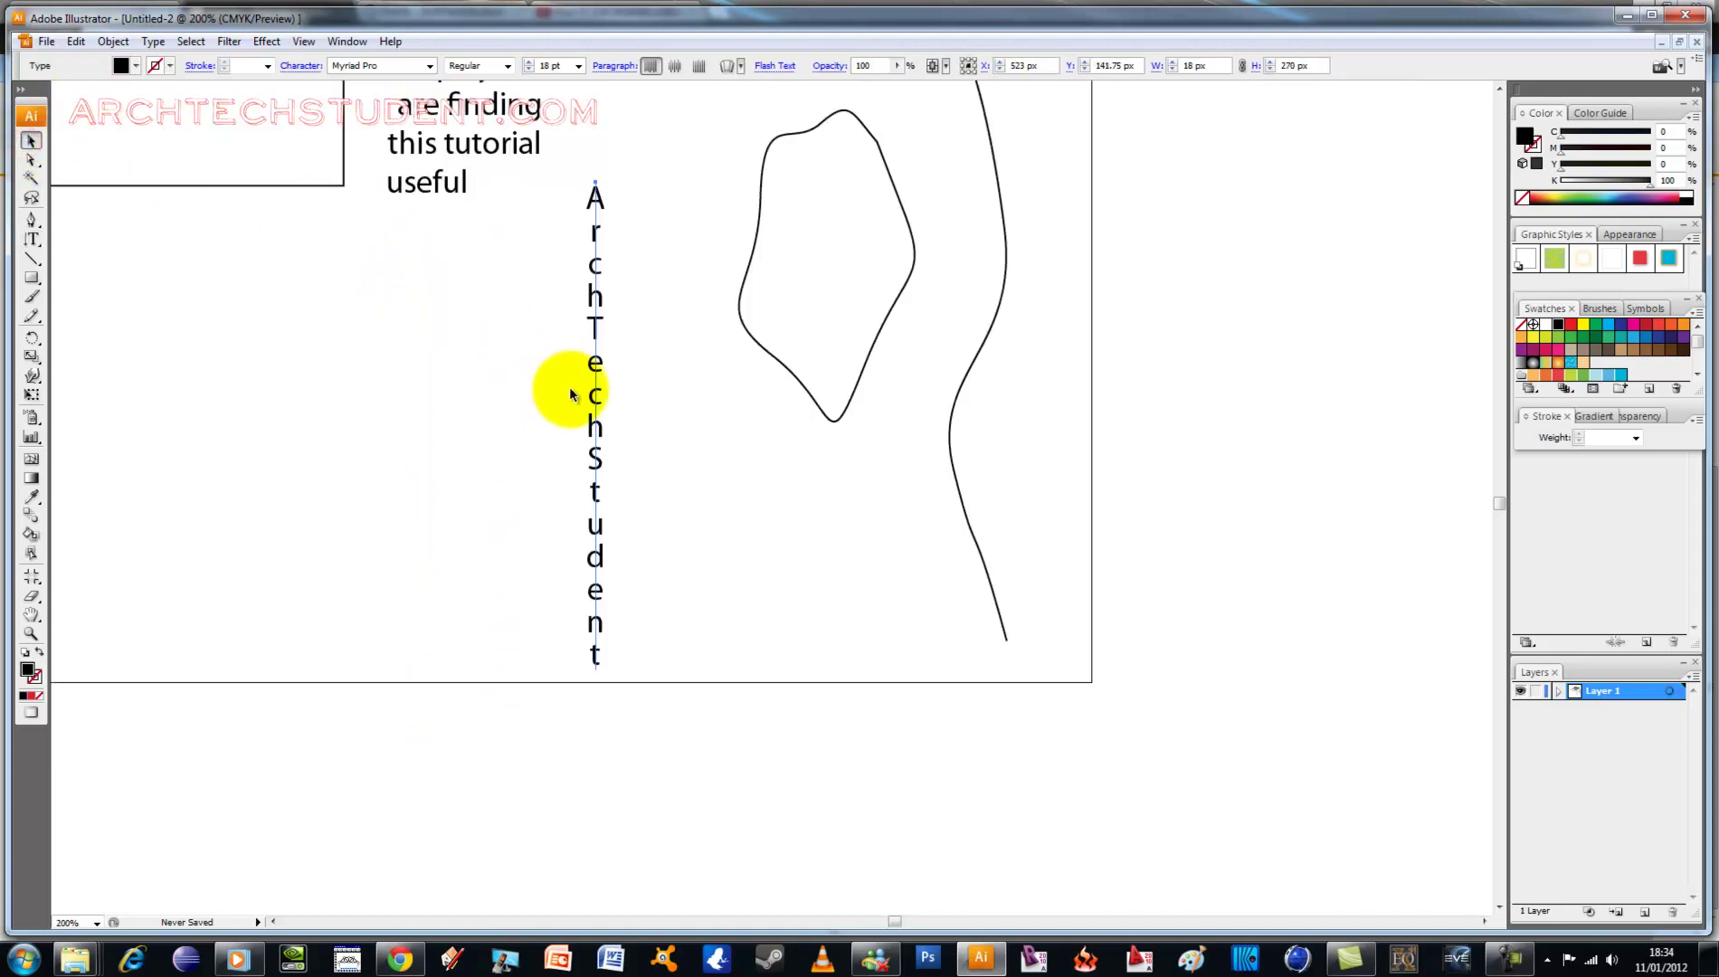
drag(709, 409, 568, 521)
click(546, 66)
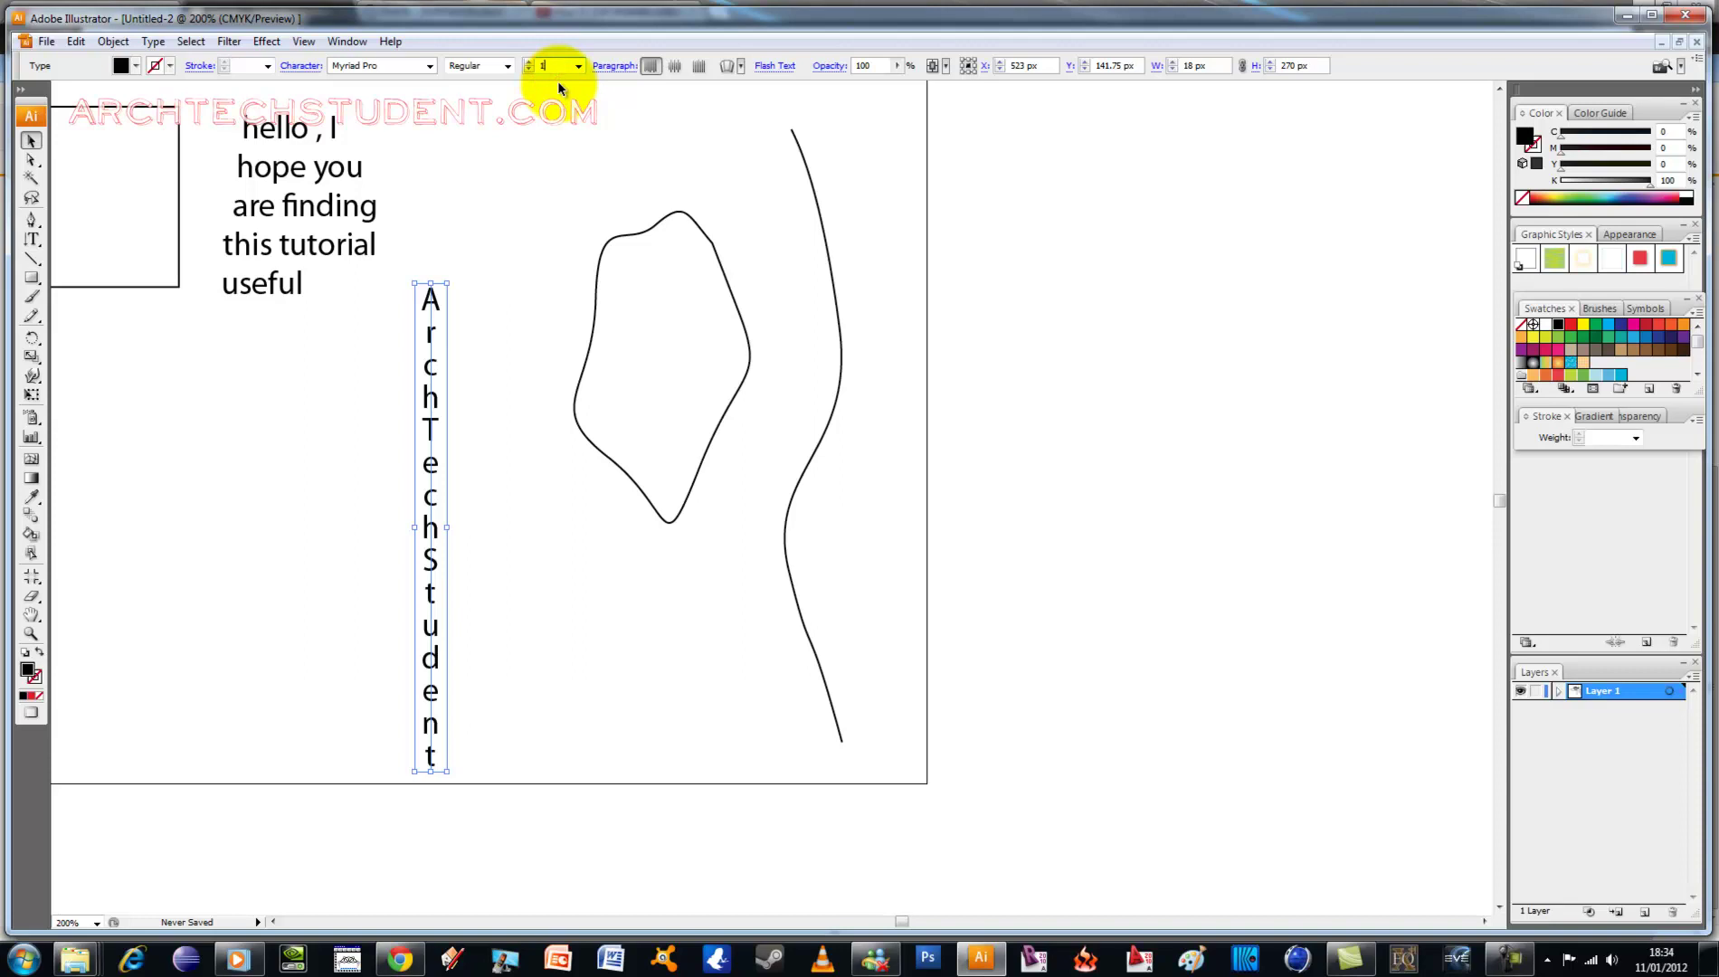
text(2)
key(Return)
Step: Type 'Hello, I hope you are finding this tutorial useful' as vertical area text in columns inside the blob
click(468, 219)
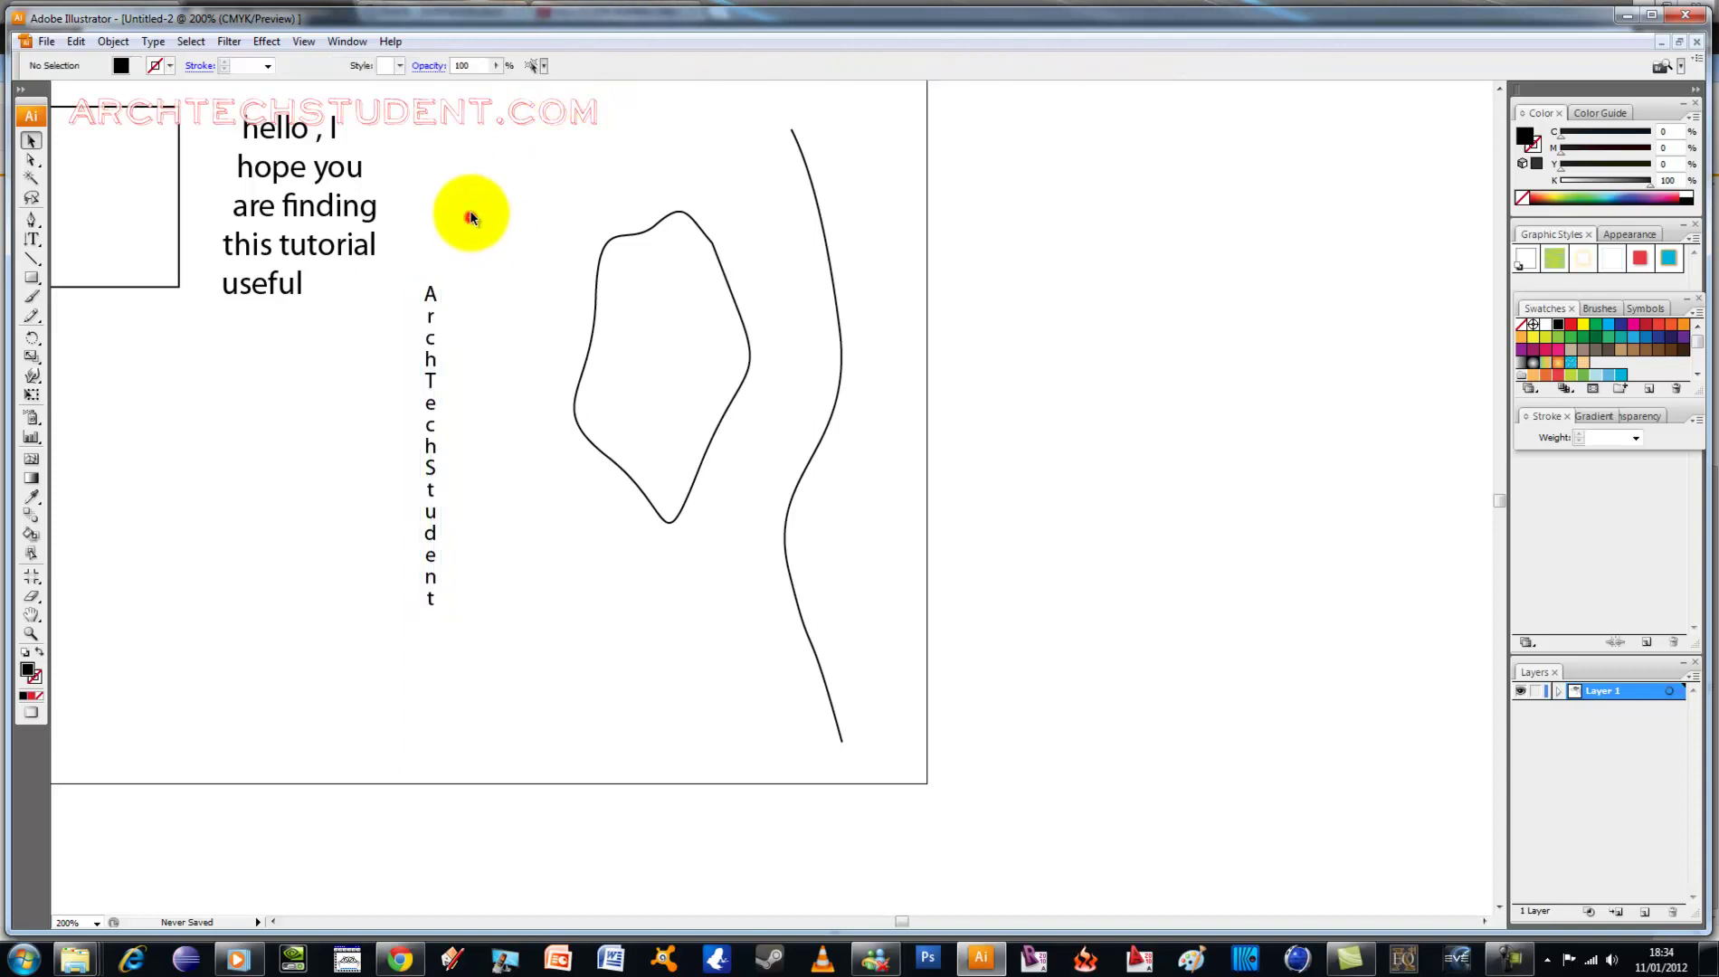
mouse_move(38, 246)
mouse_down()
mouse_move(161, 270)
mouse_move(162, 315)
mouse_up()
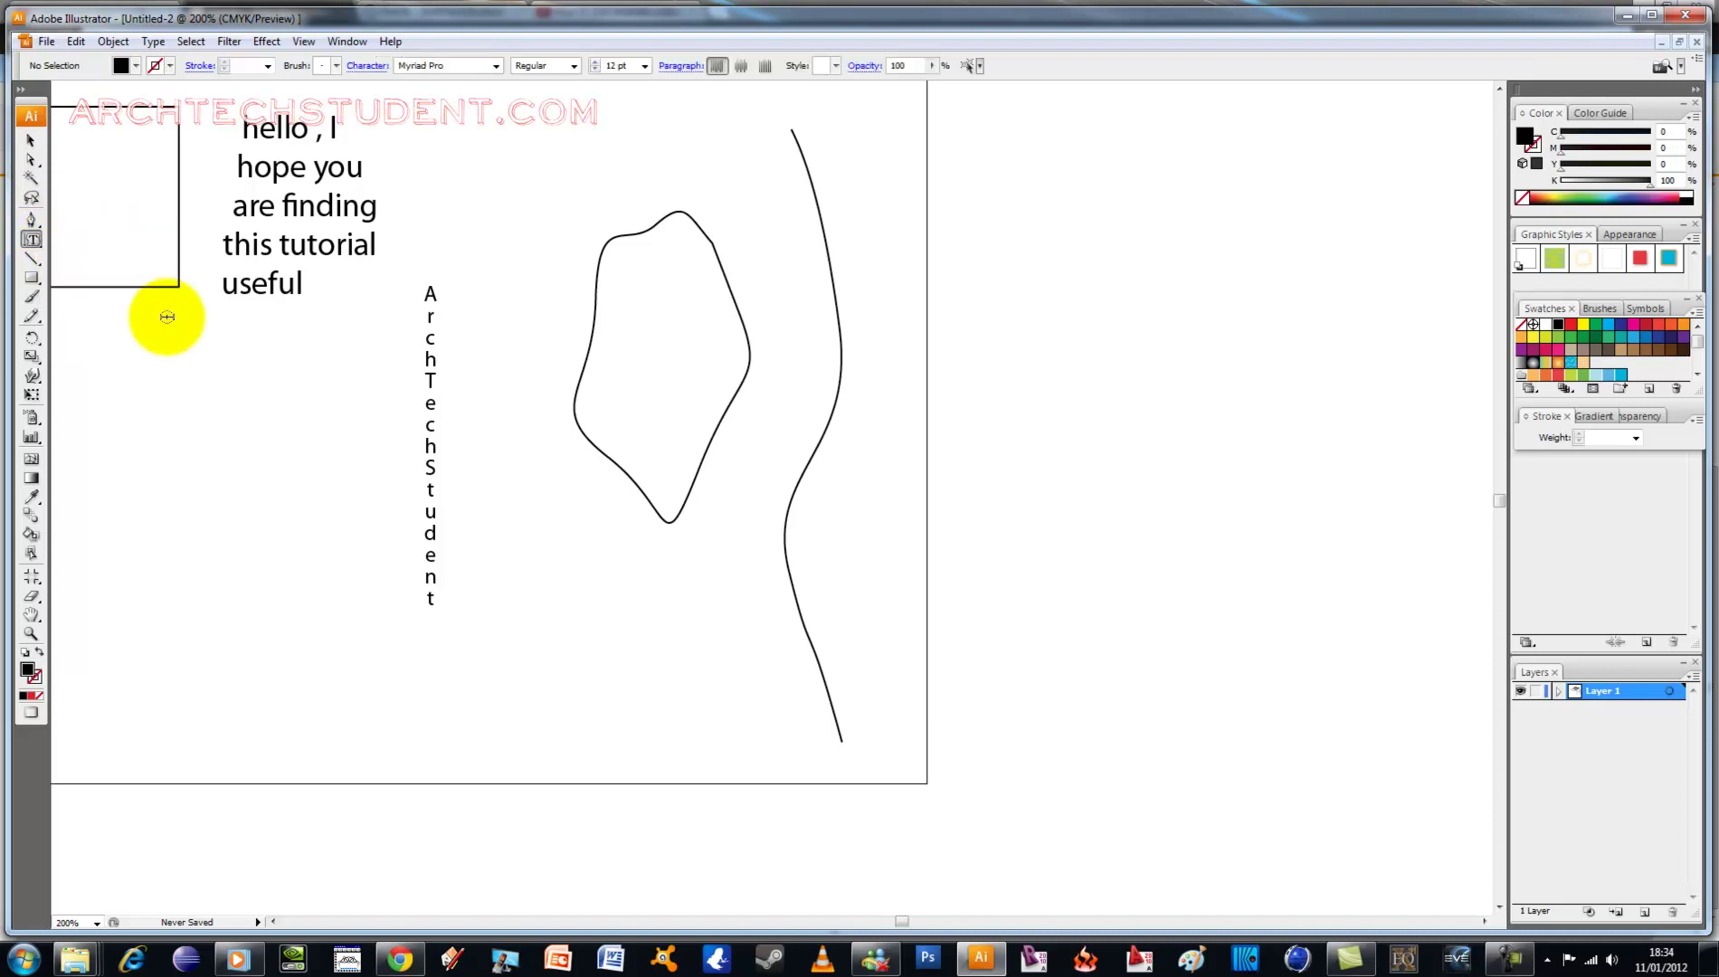
click(601, 251)
text(Hello ,)
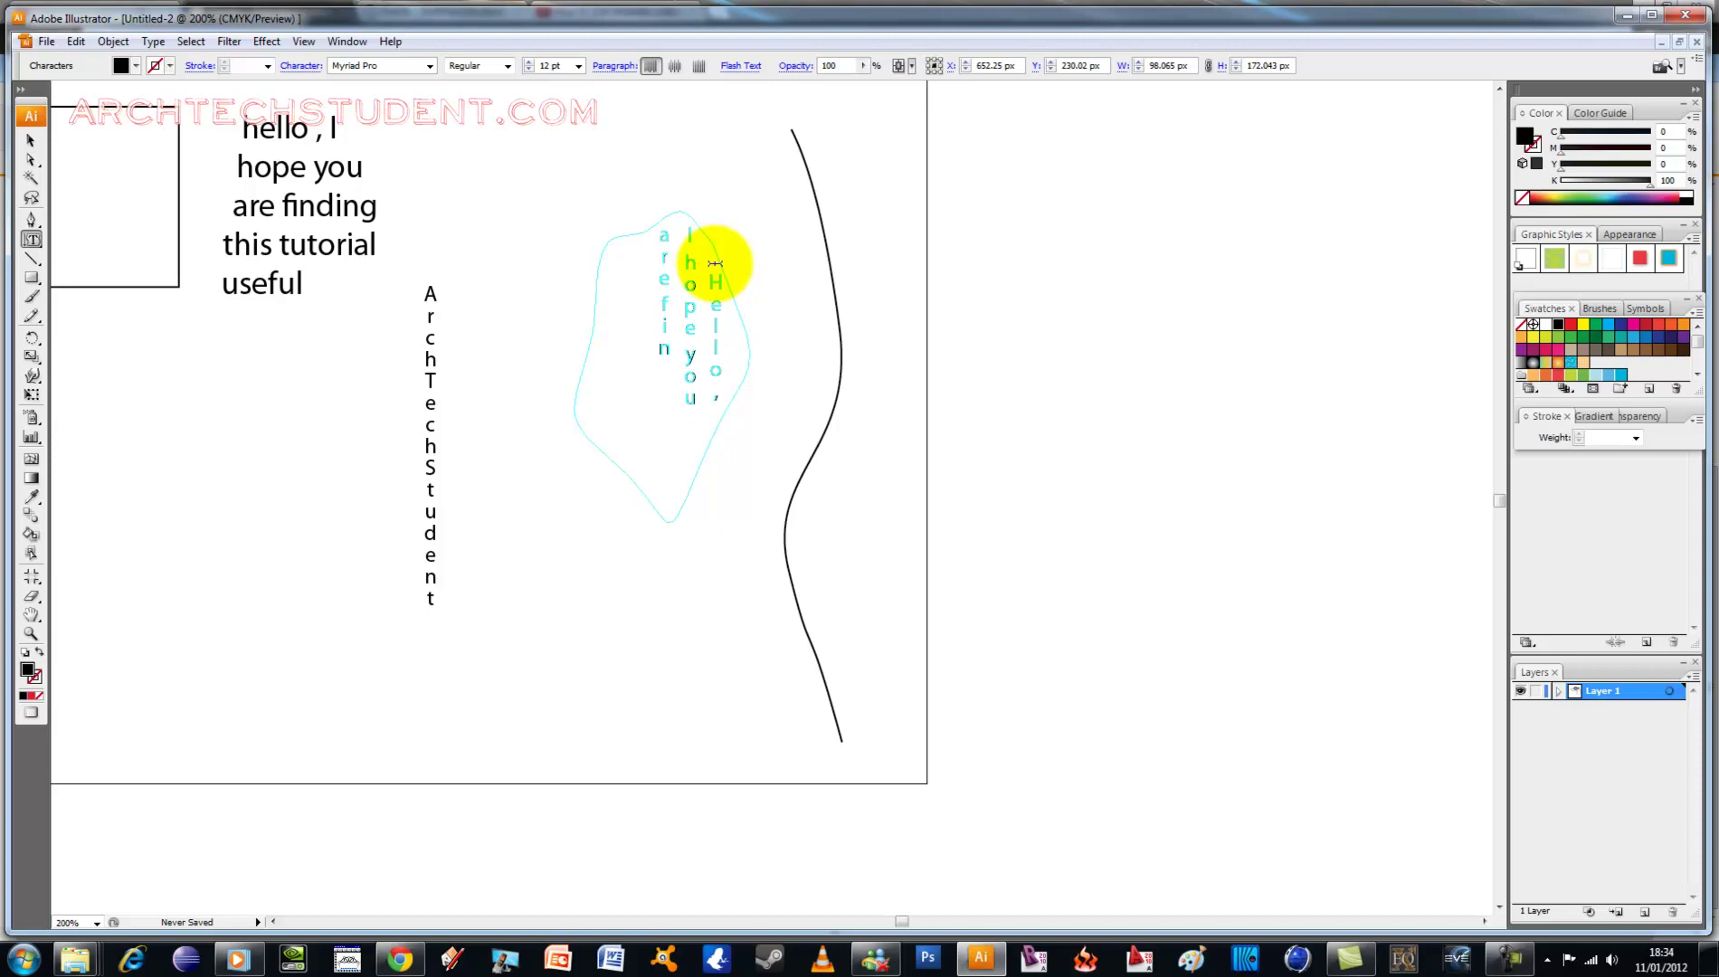
text(this tuto)
text(rial useful)
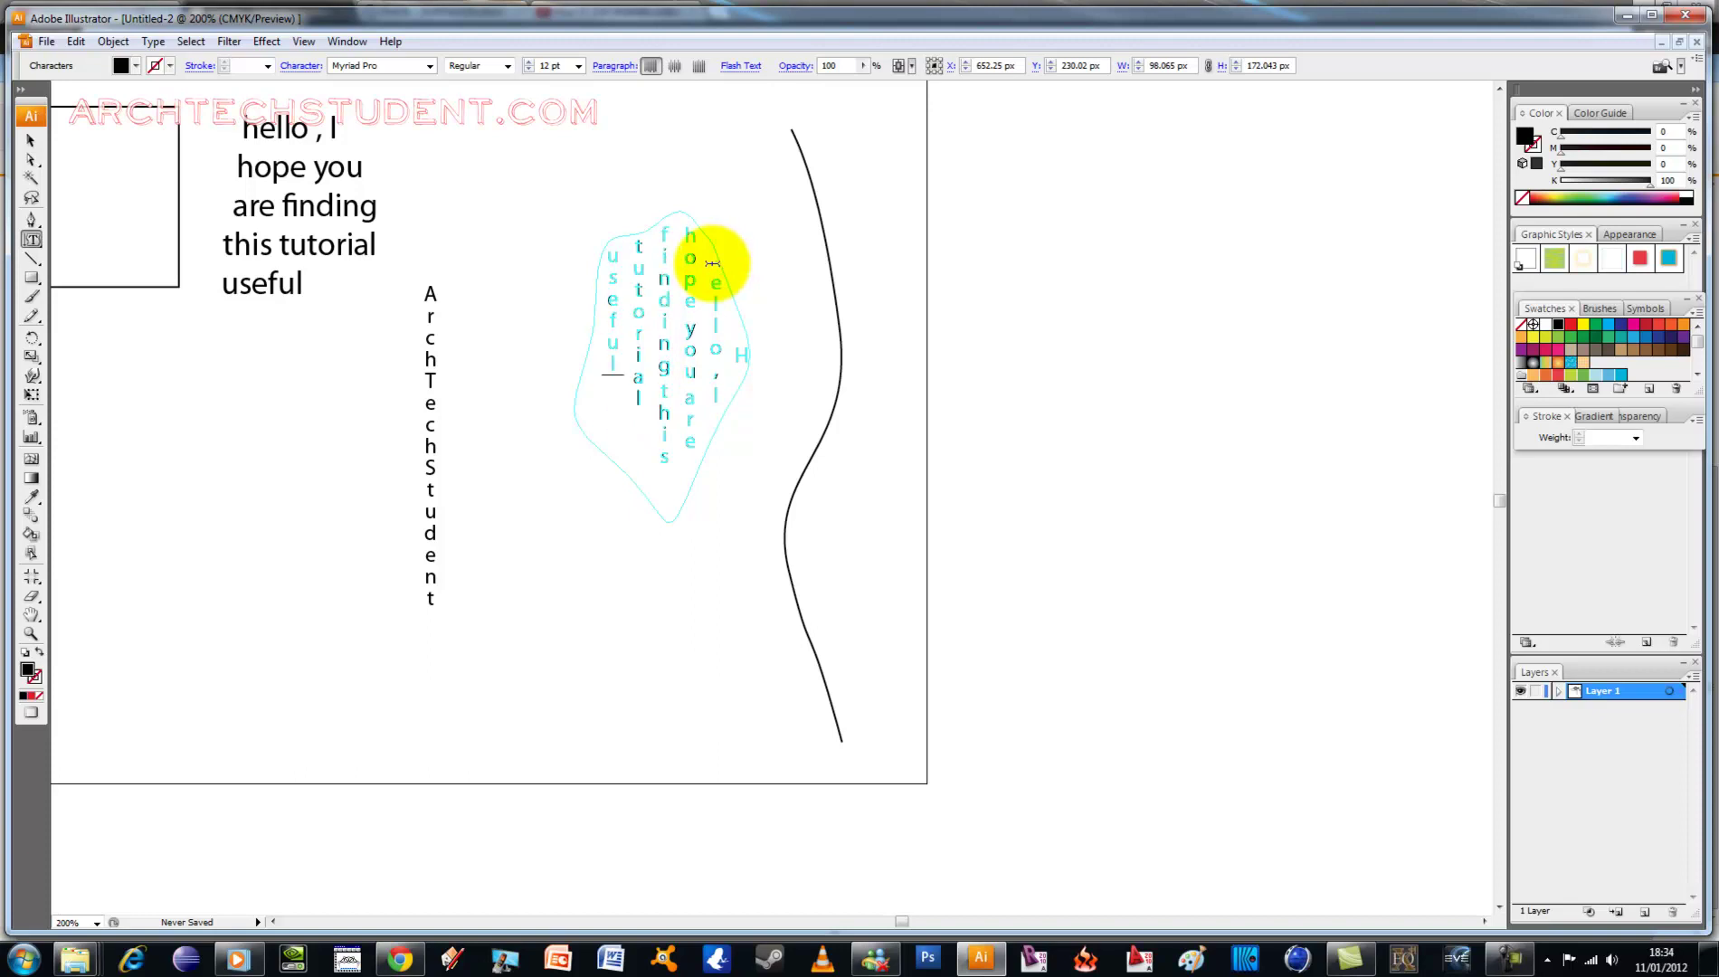
click(32, 142)
click(598, 176)
click(485, 156)
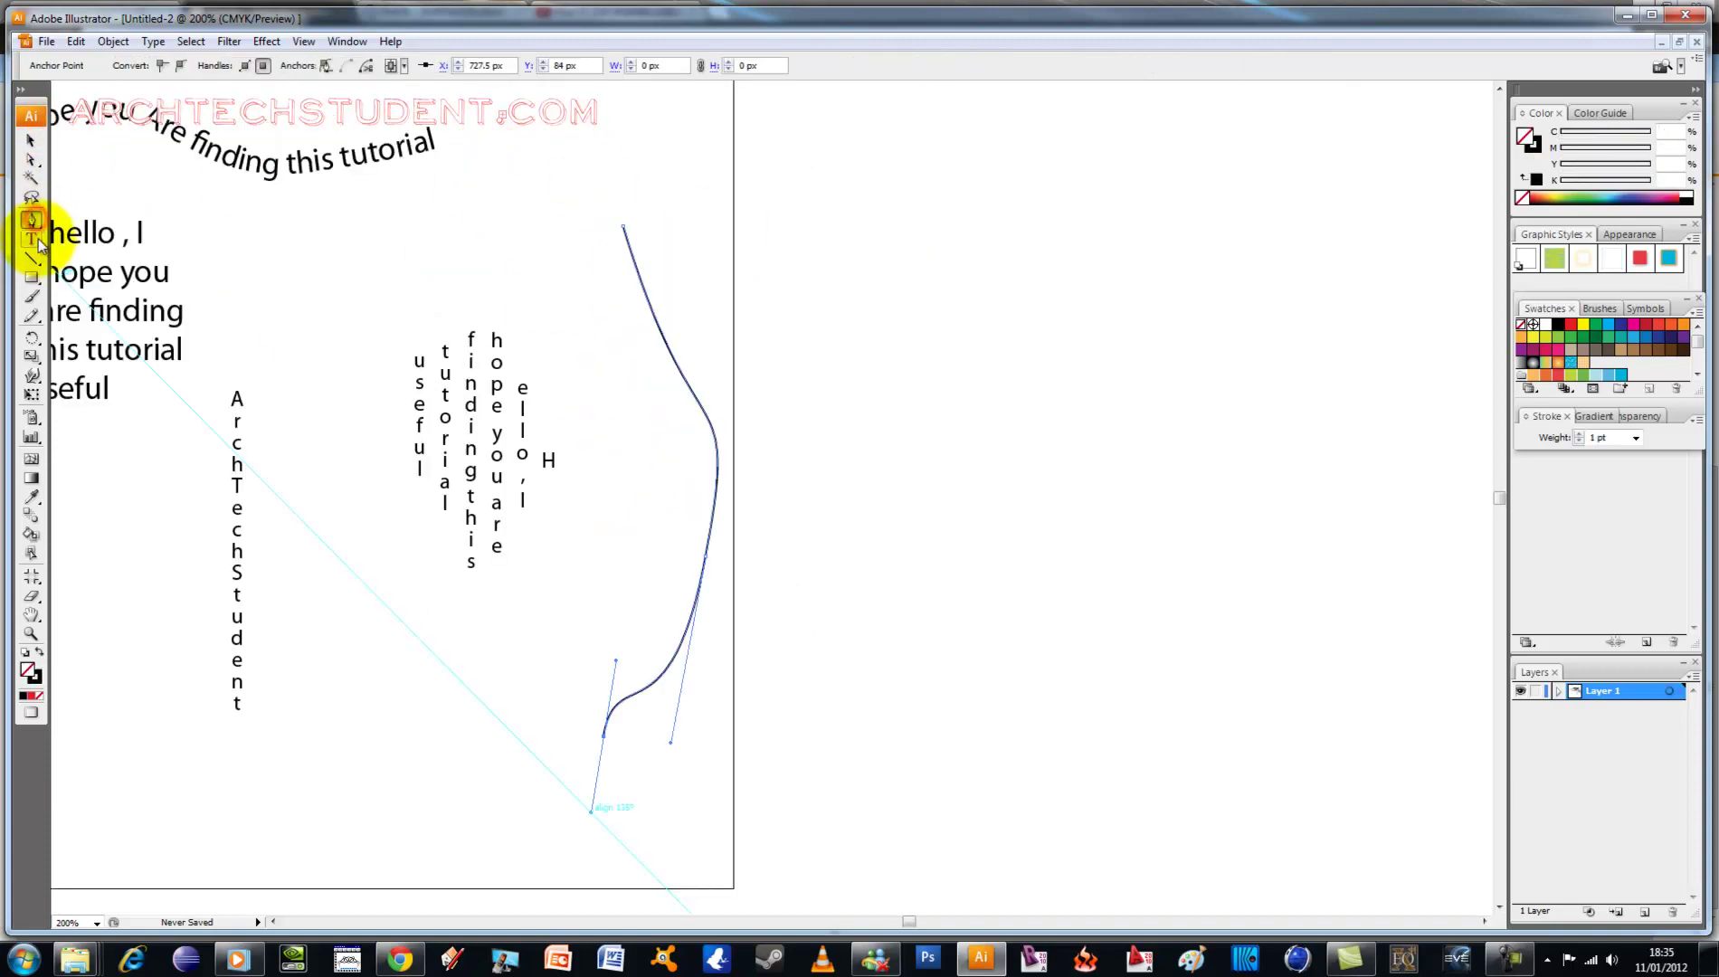
click(40, 244)
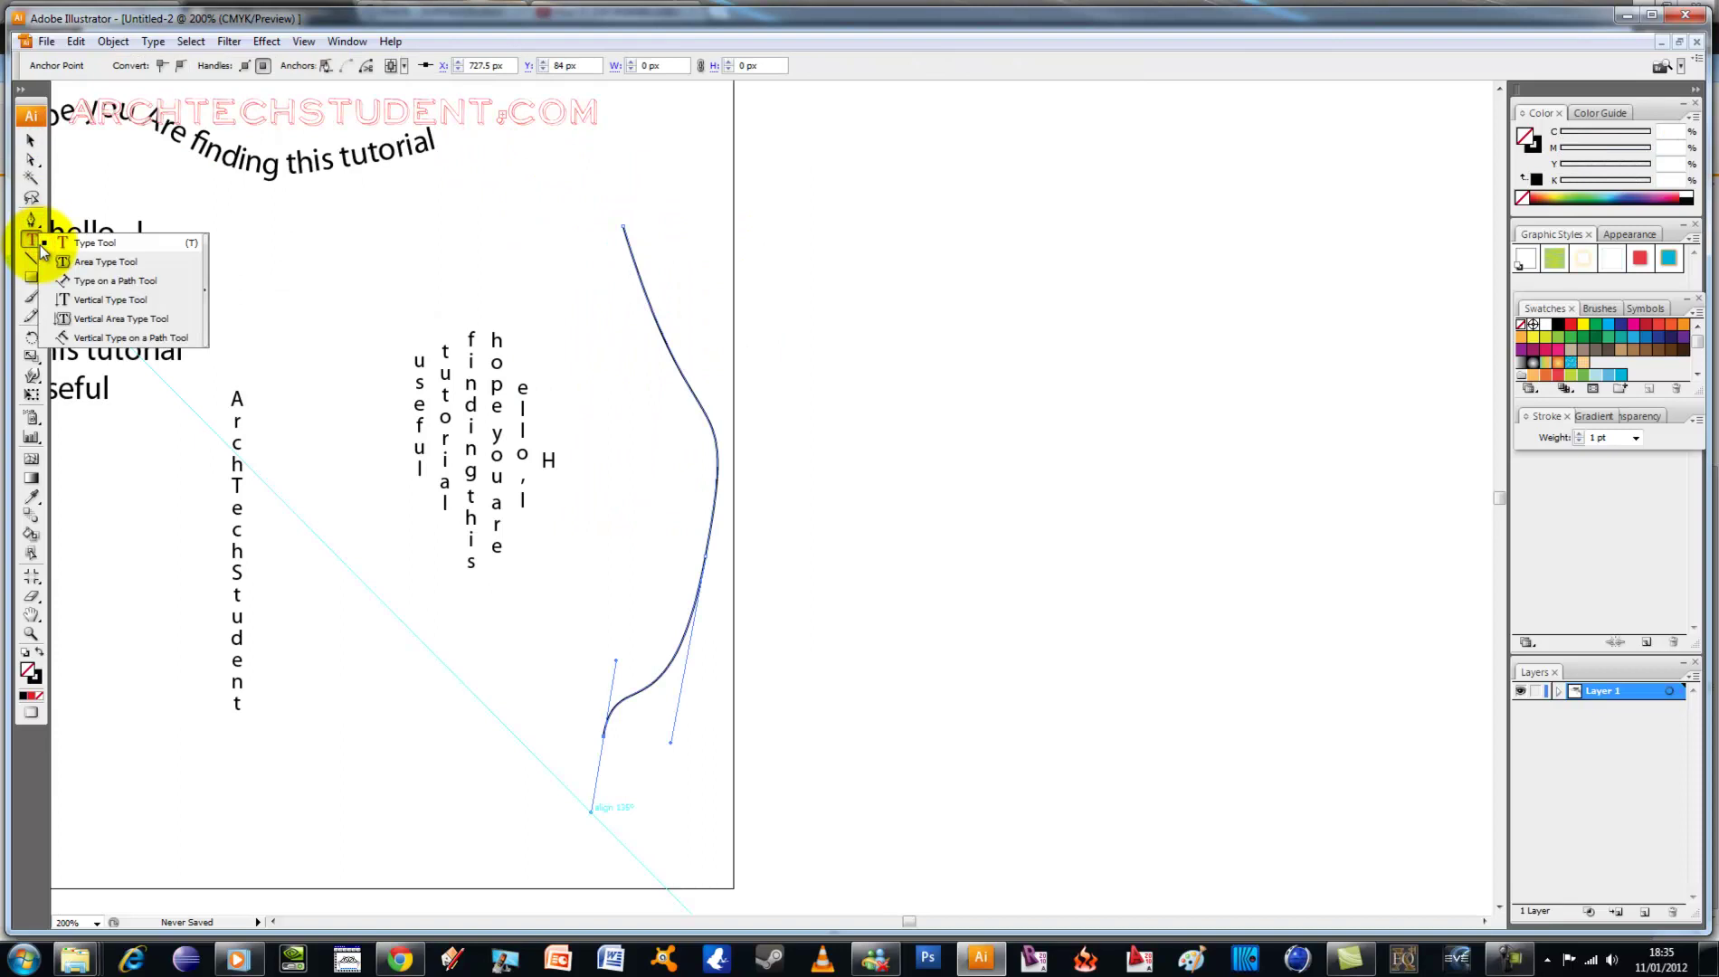
Step: Run the archtechstudent.weebly address as vertical path text down the right-hand curve, extended to its end
click(117, 339)
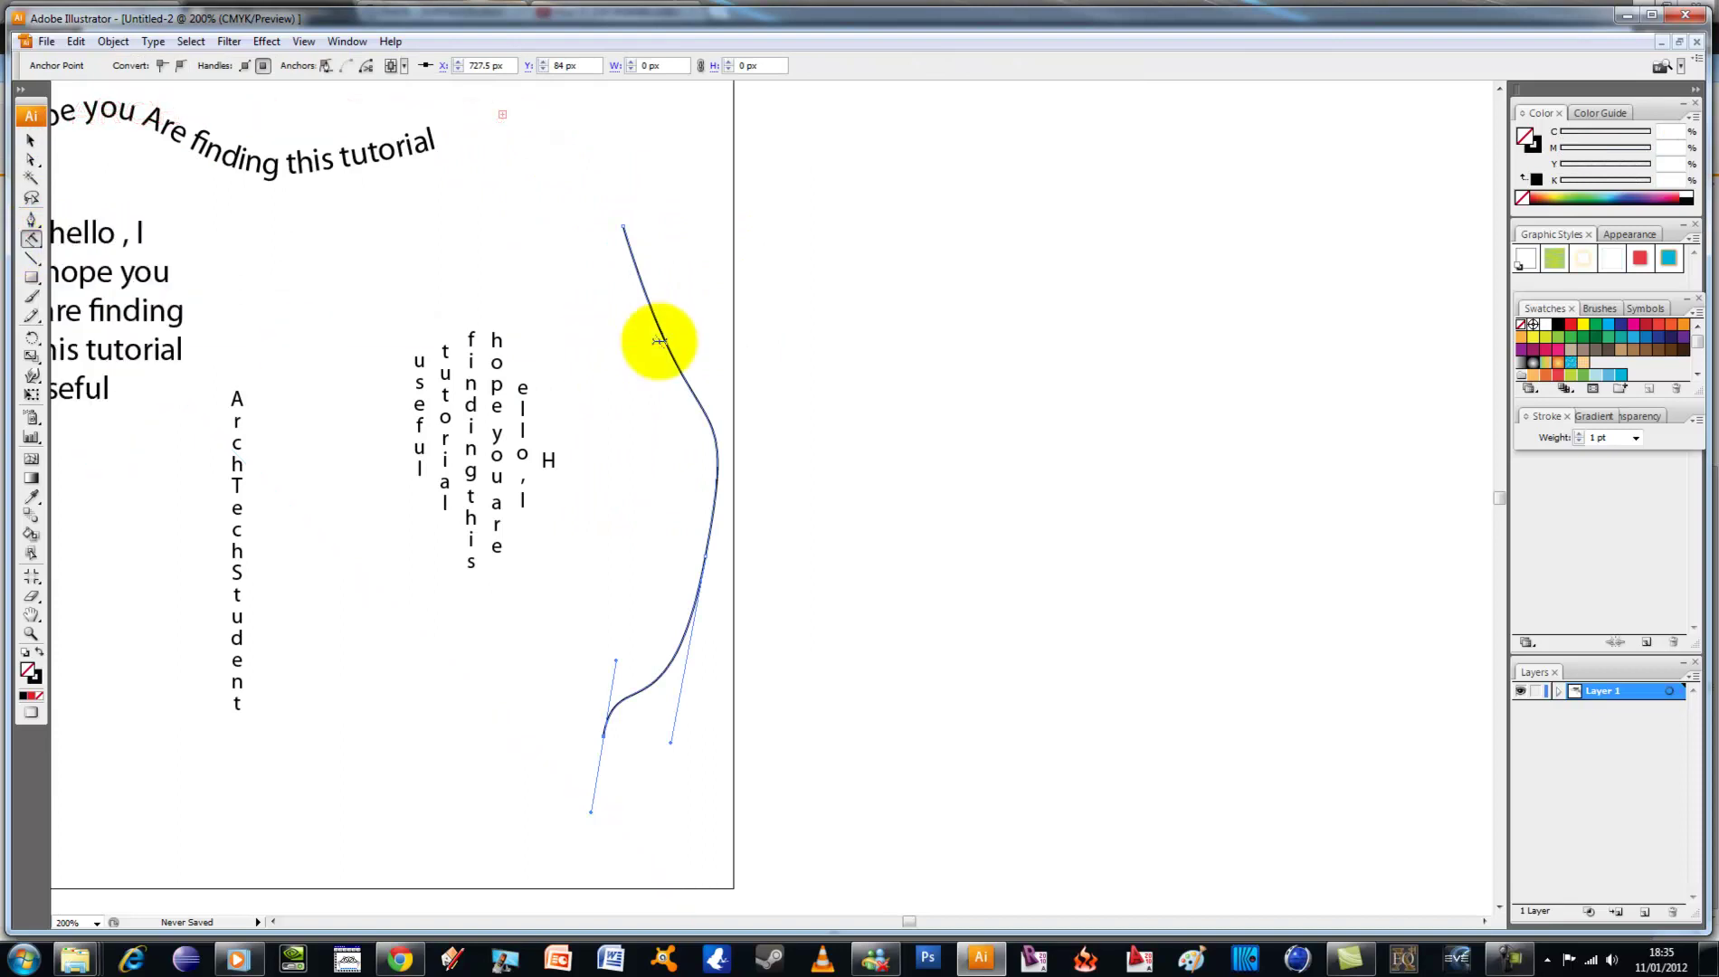
click(633, 255)
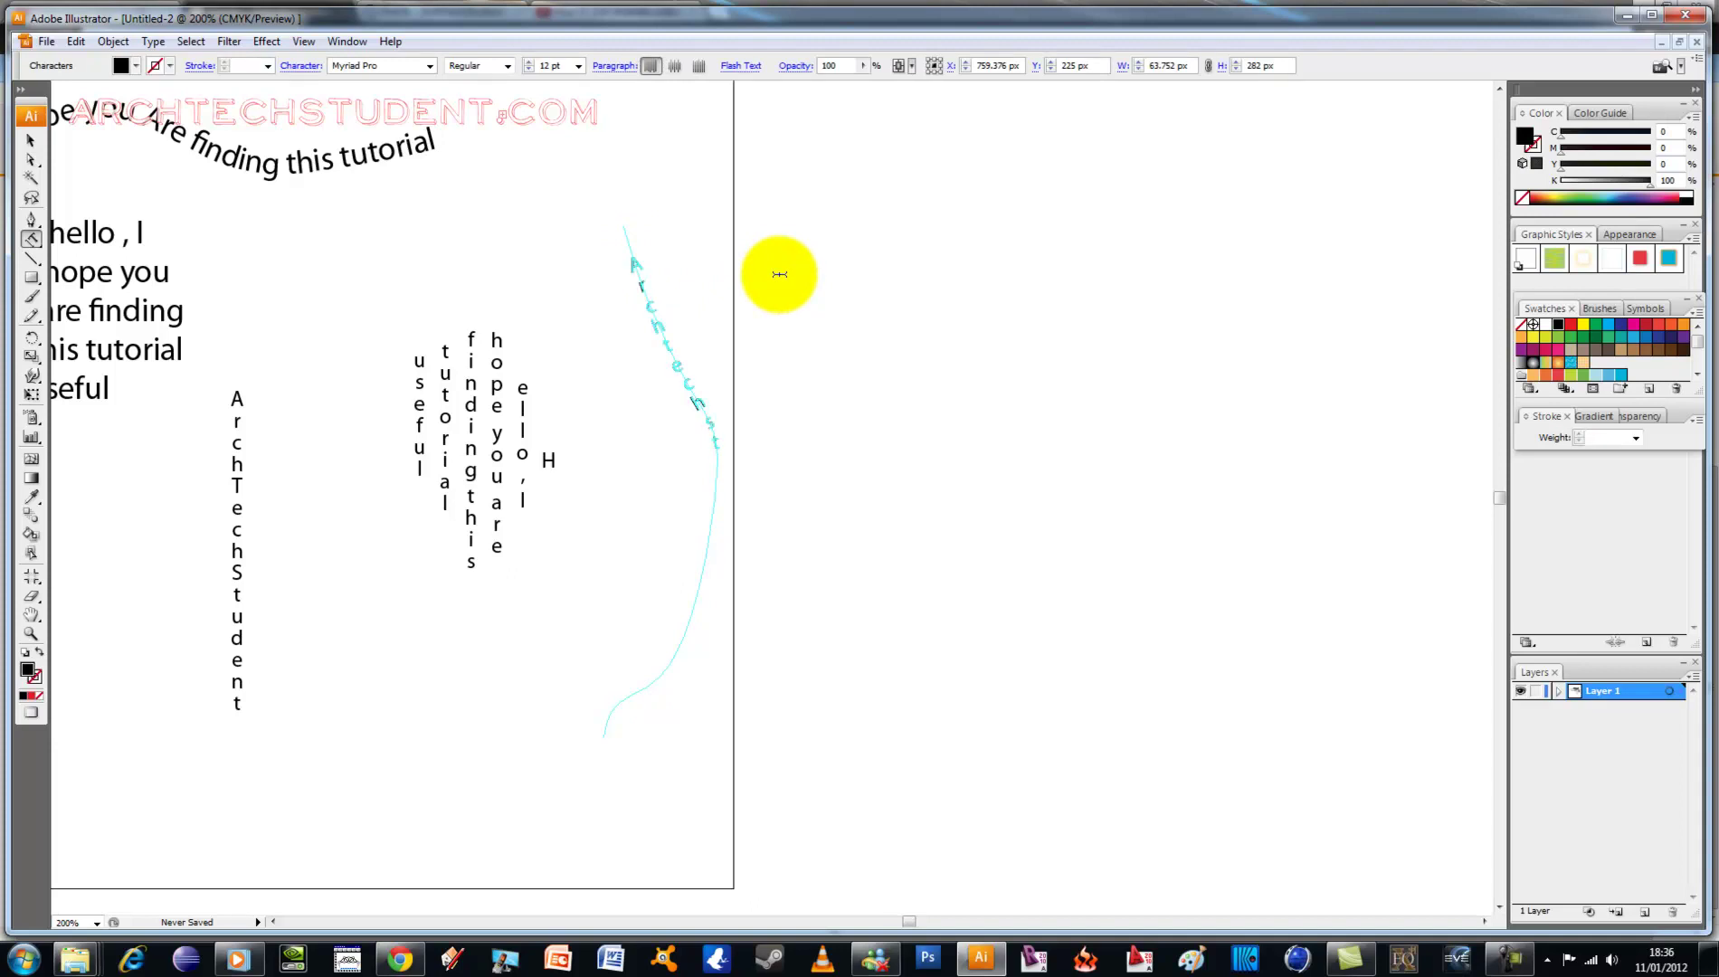
text(Archtechstudentweb)
drag(779, 273, 779, 274)
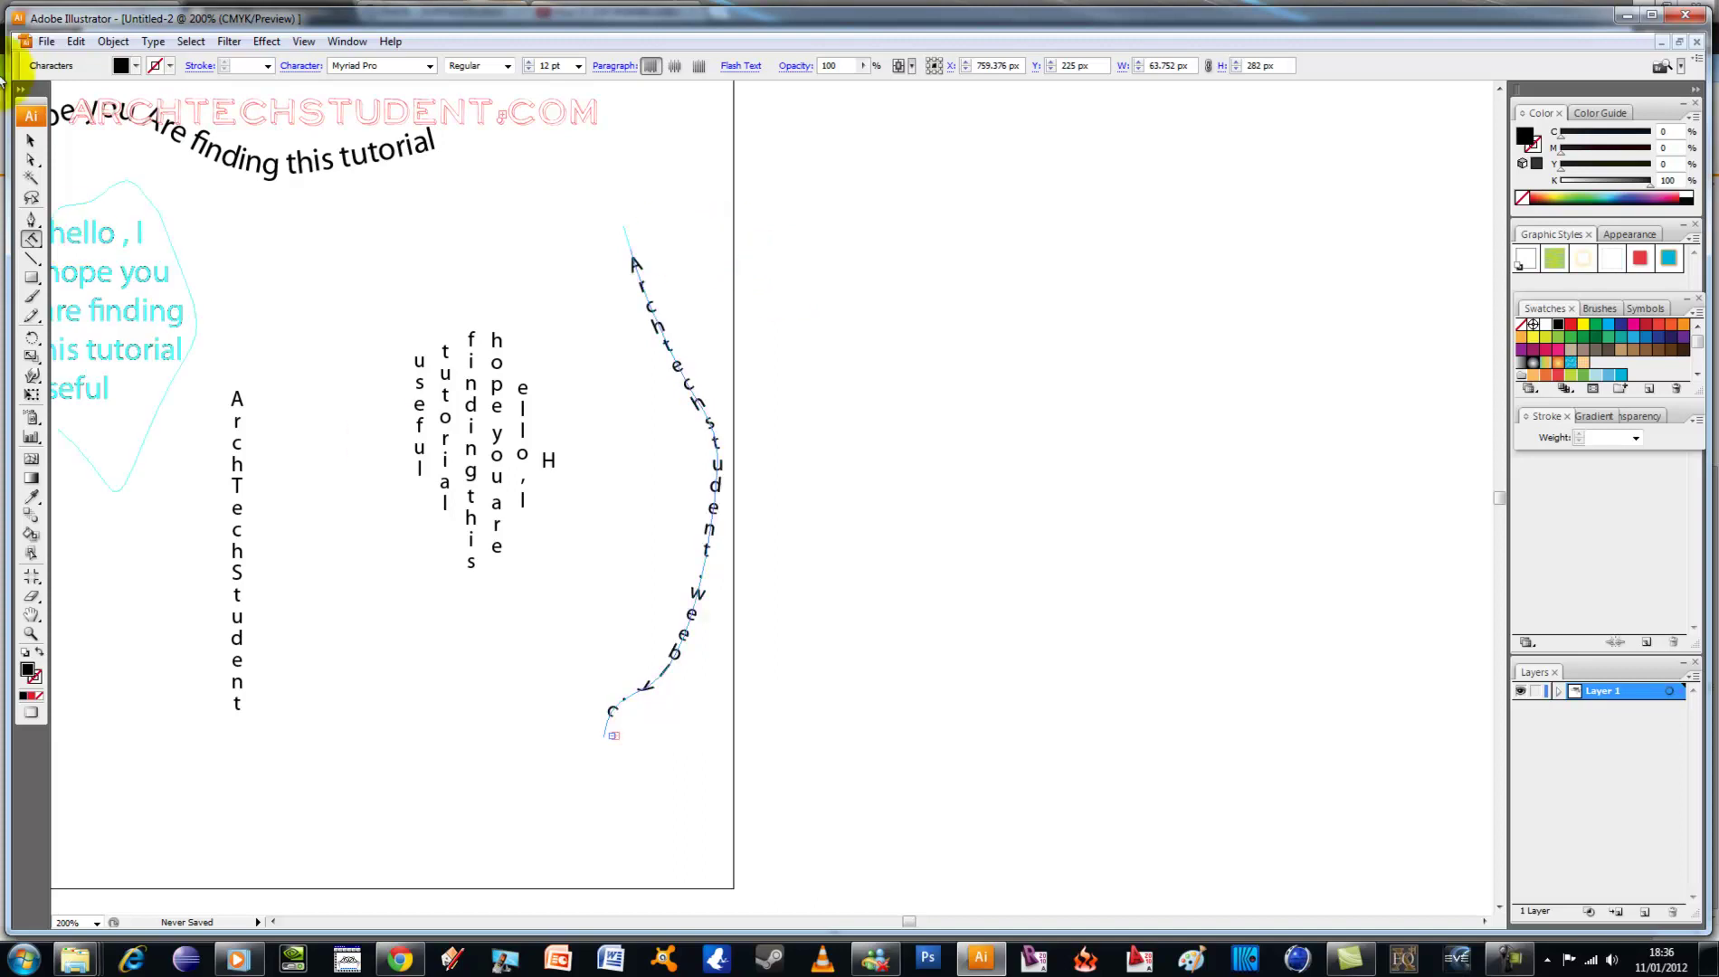
click(30, 141)
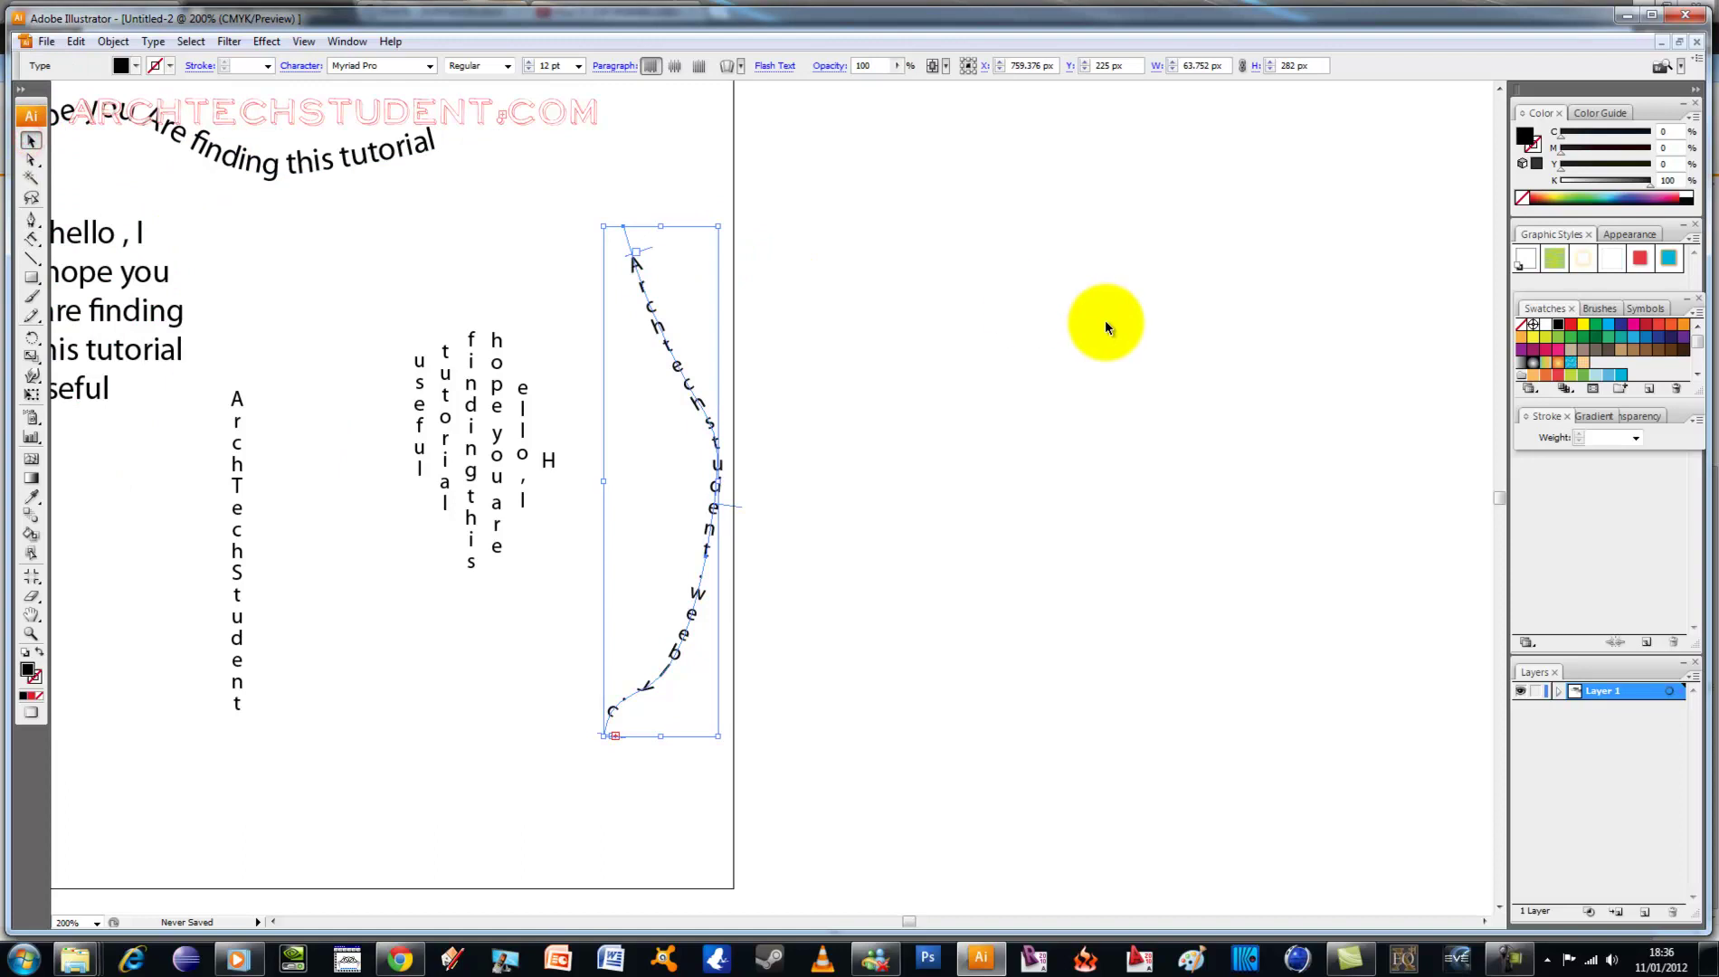
double_click(633, 257)
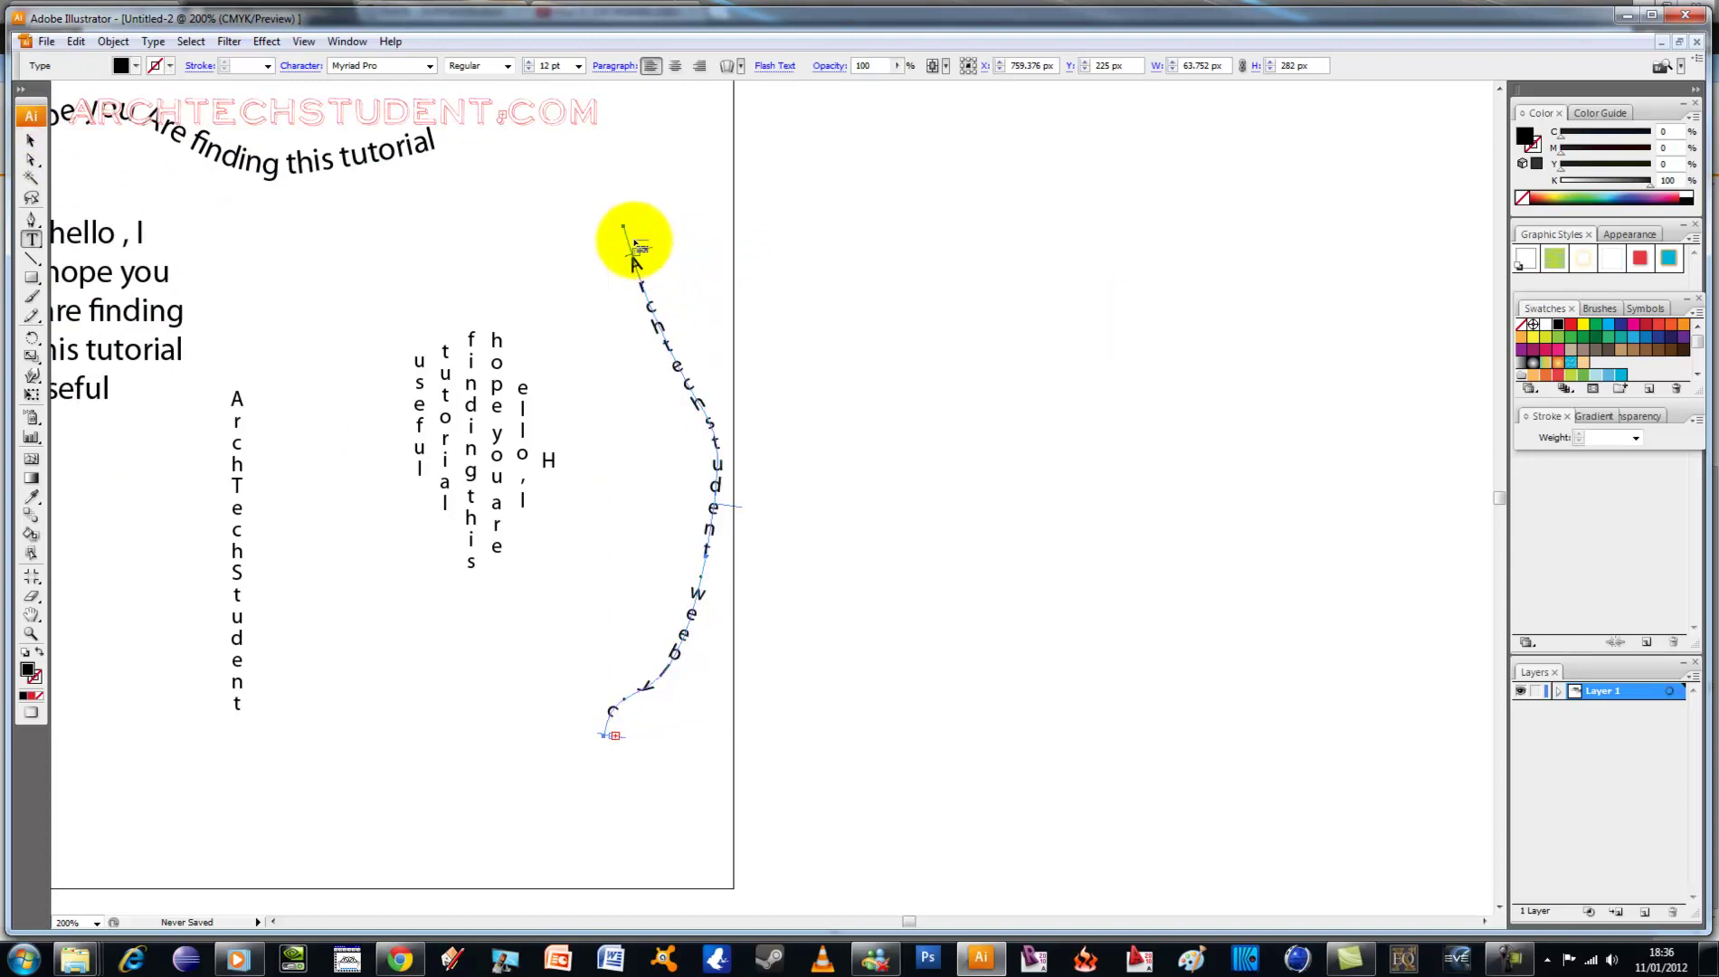
key(Escape)
click(1030, 293)
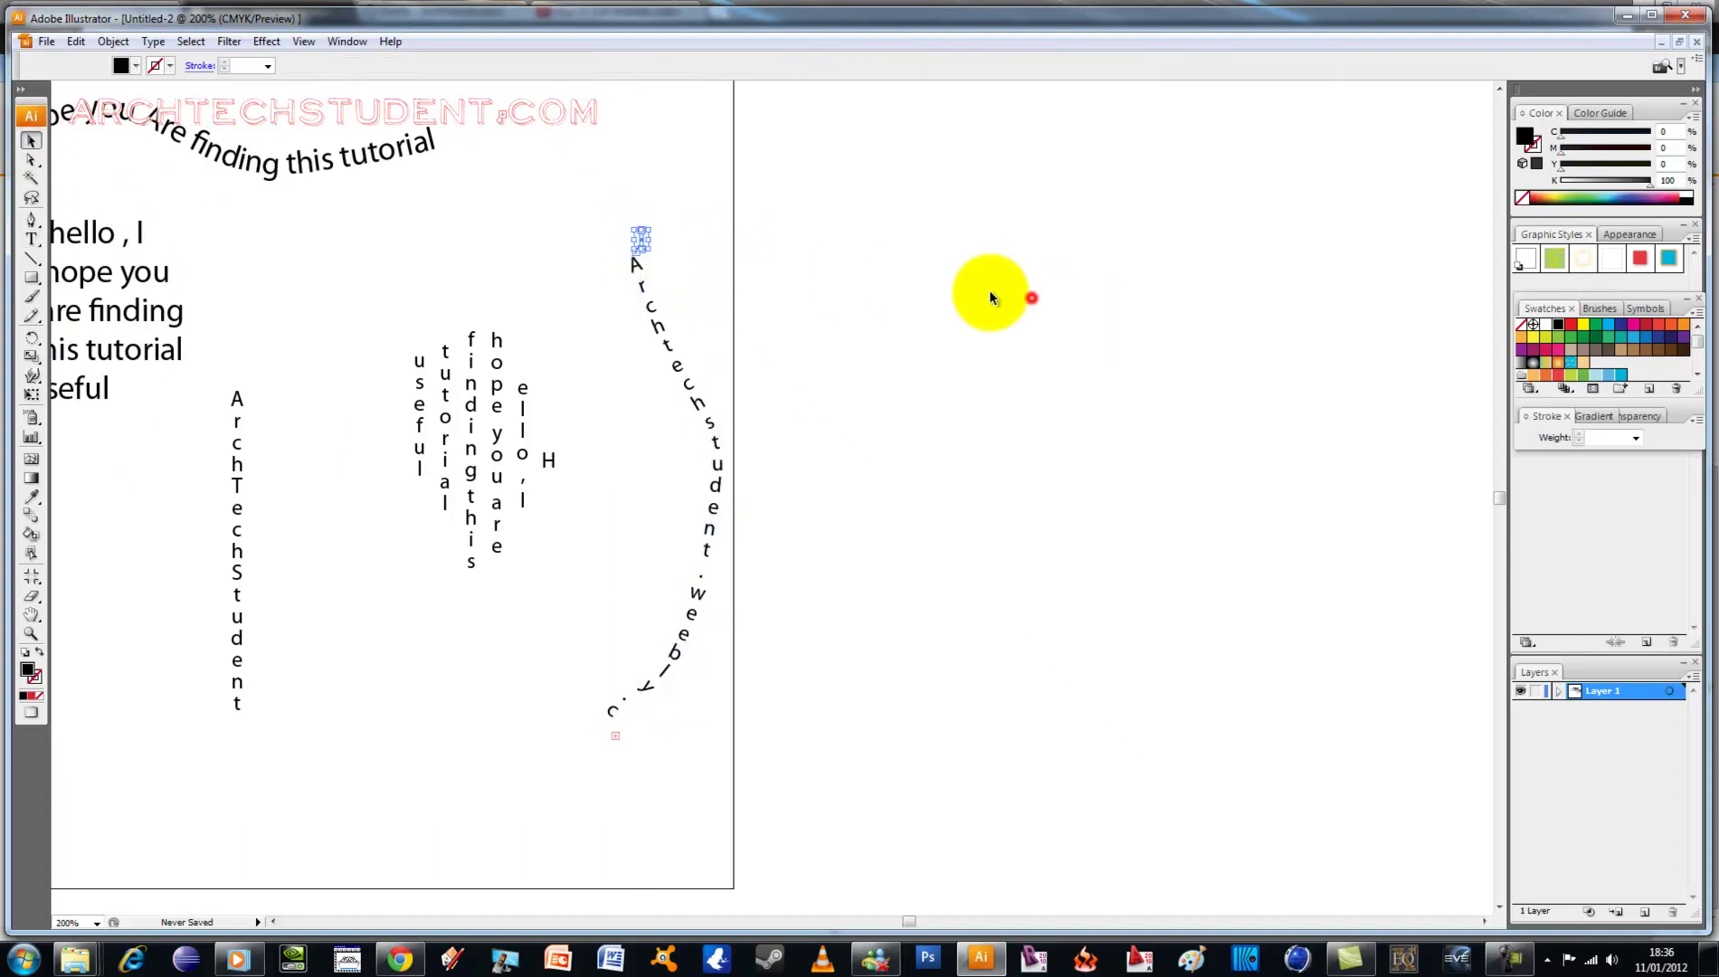
Step: Open Window > Type > Character, park the floating panel at the artboard's left, and zoom in on the Lorem ipsum paragraph
mouse_move(860, 408)
mouse_down()
mouse_move(1425, 341)
mouse_move(1442, 365)
mouse_up()
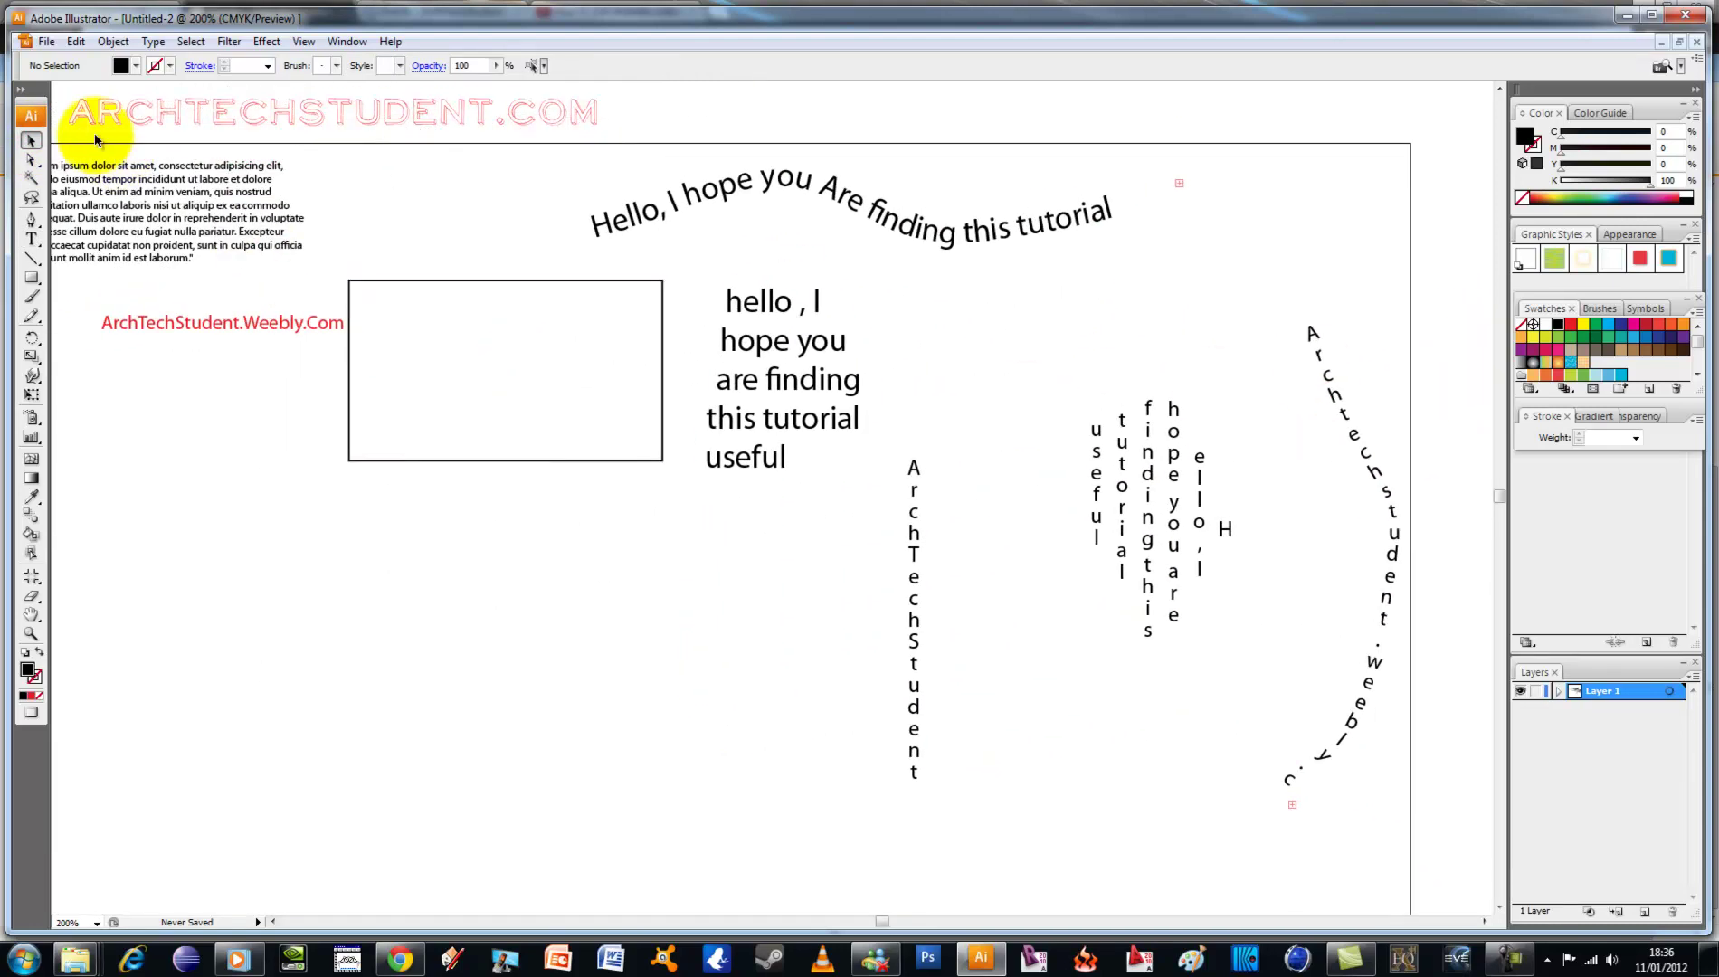
click(343, 42)
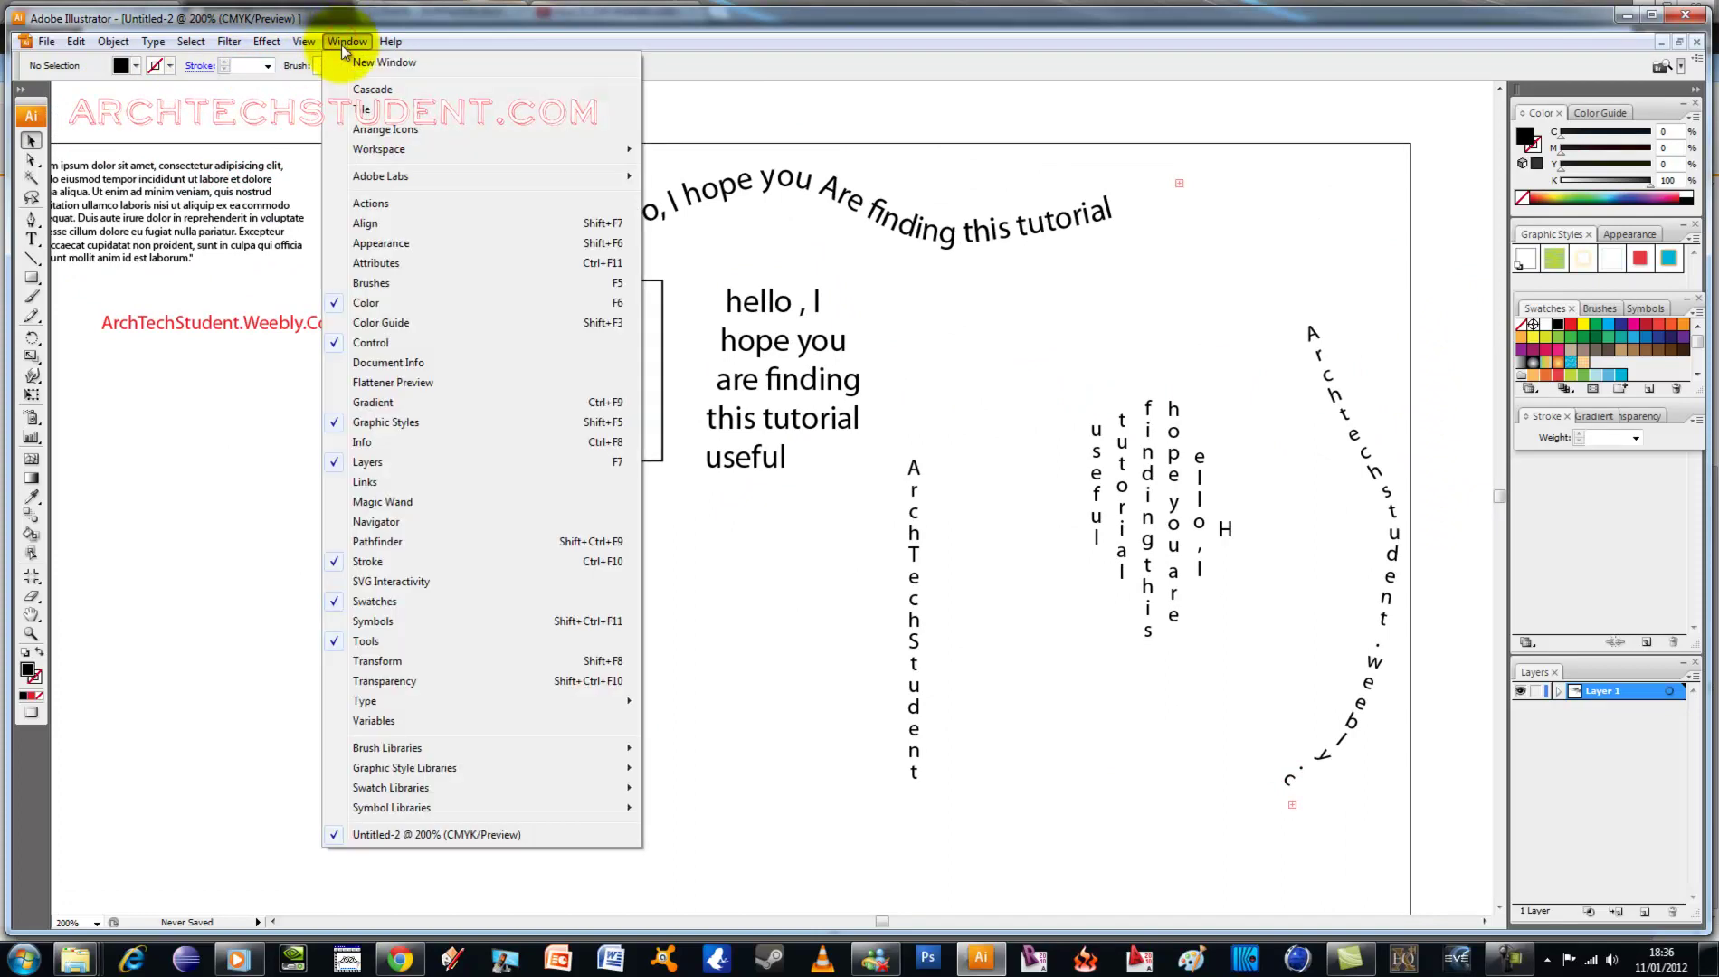
mouse_move(402, 701)
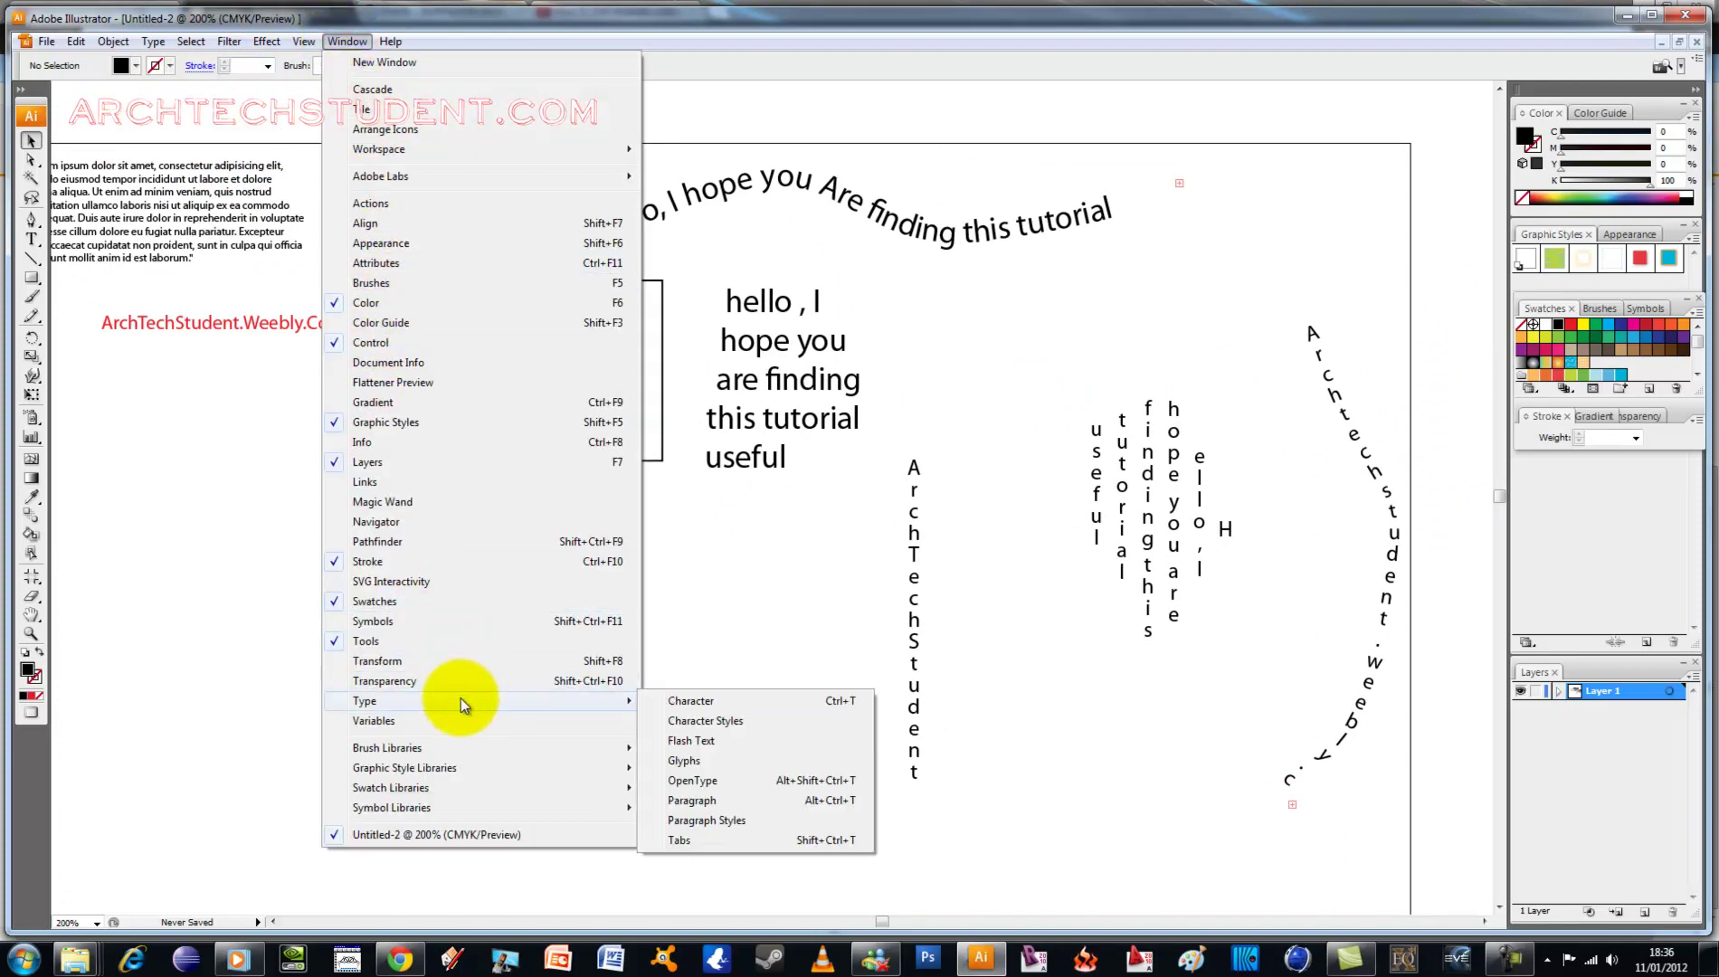
click(693, 701)
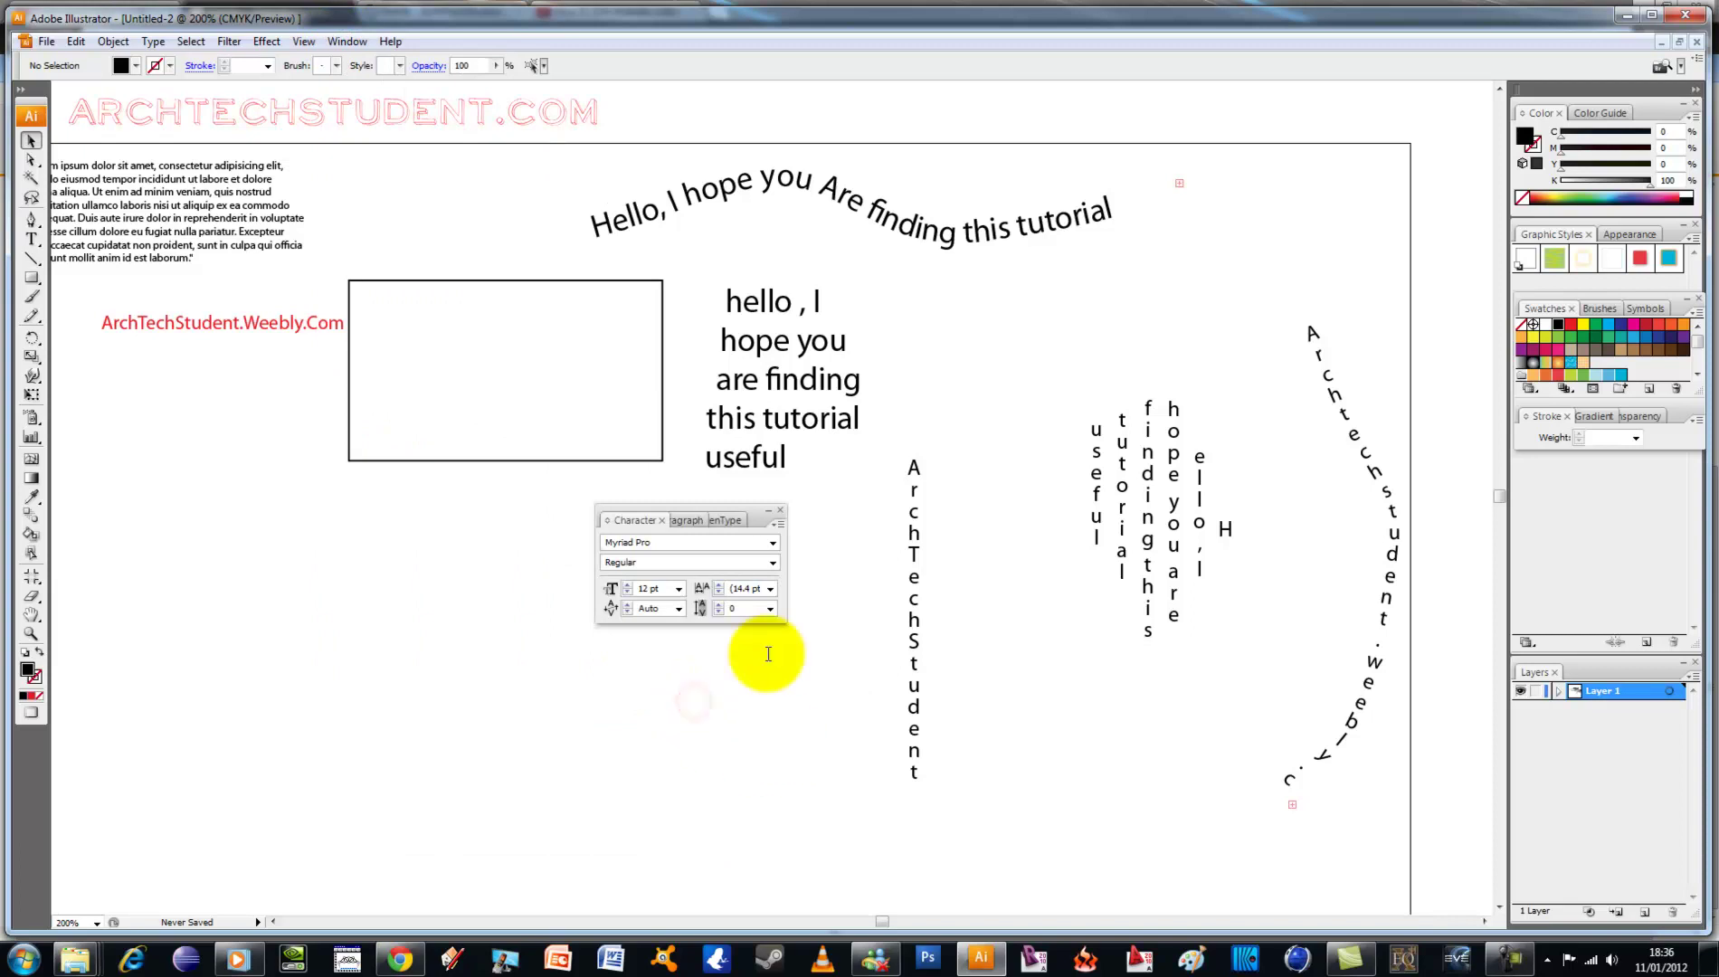
mouse_move(725, 508)
mouse_down()
mouse_move(328, 497)
mouse_move(220, 389)
mouse_up()
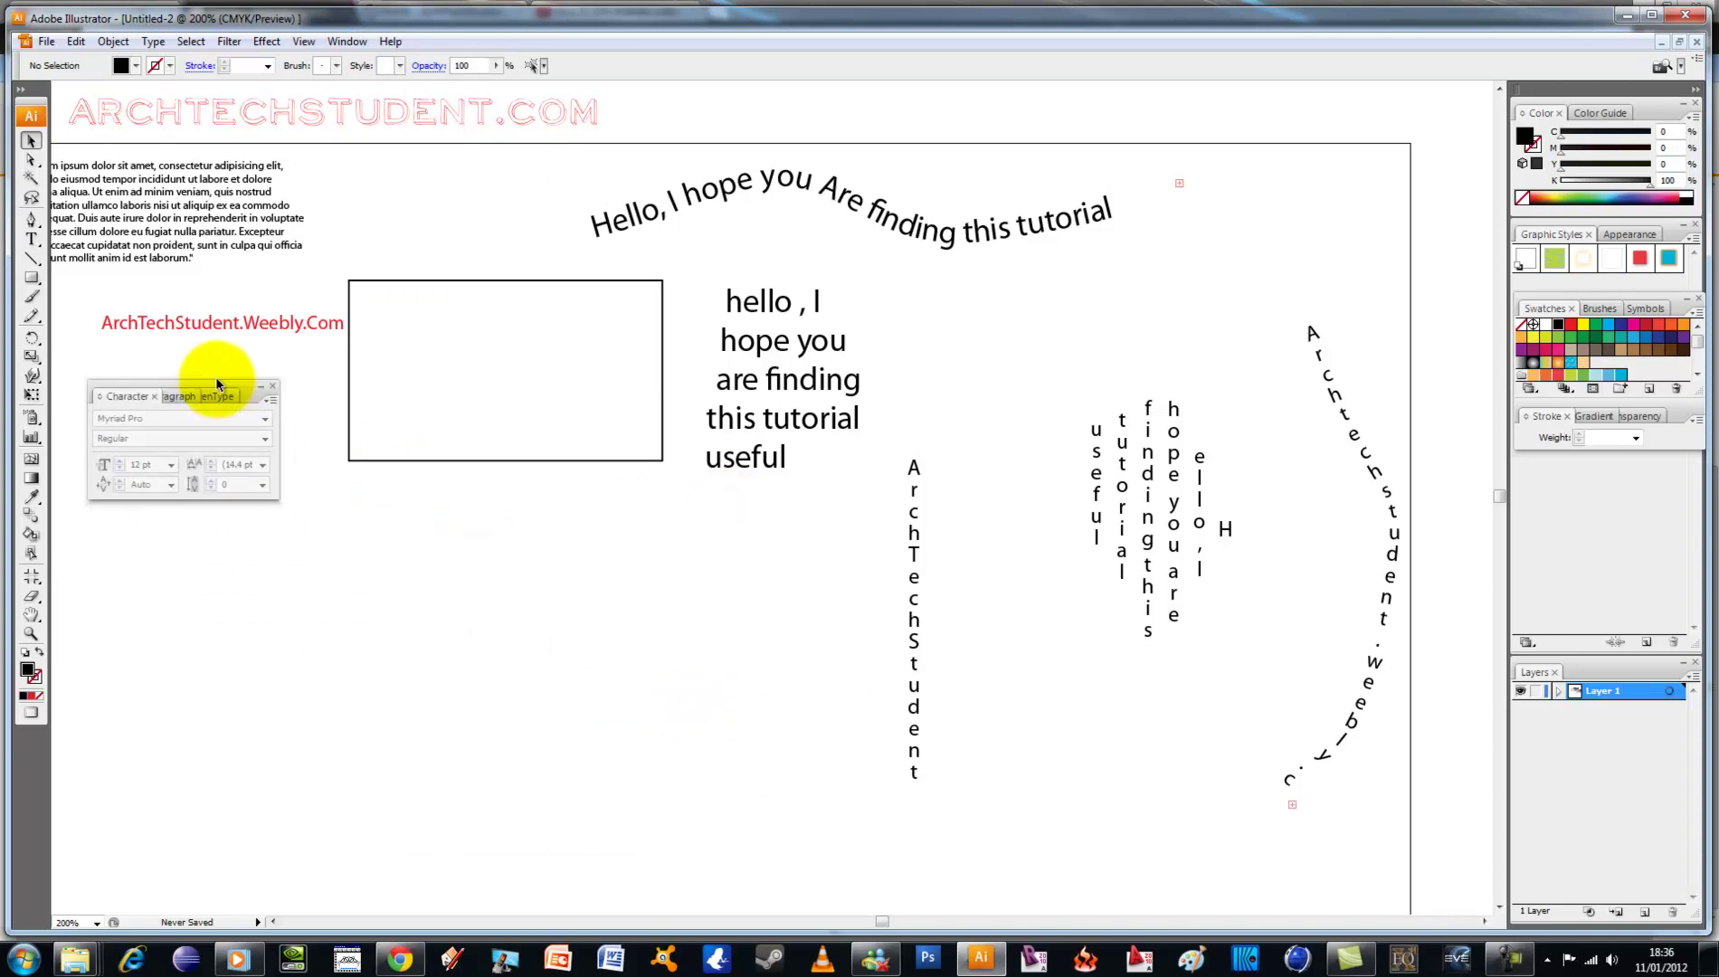
scroll(798, 338, up, 3)
scroll(798, 337, left, 5)
key(ctrl+plus)
key(ctrl+plus)
key(ctrl+plus)
drag(603, 316, 1368, 479)
Step: Set the Lorem ipsum paragraph's font to Niagara Solid
scroll(1368, 479, left, 3)
click(671, 463)
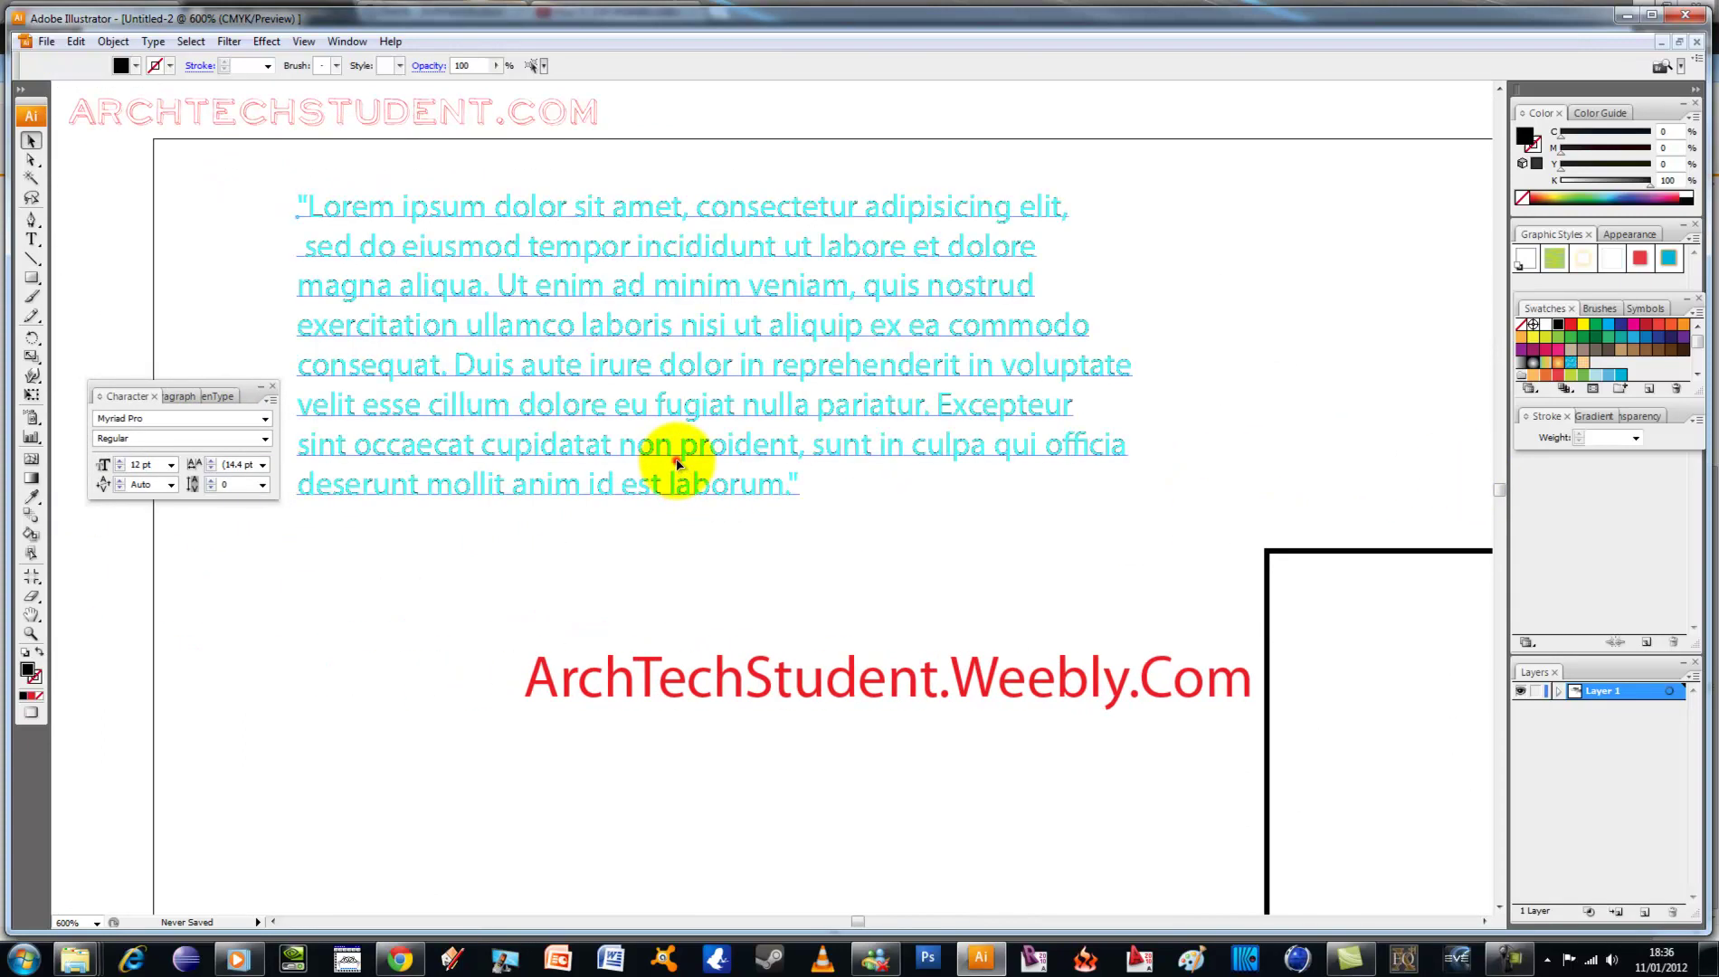
click(265, 418)
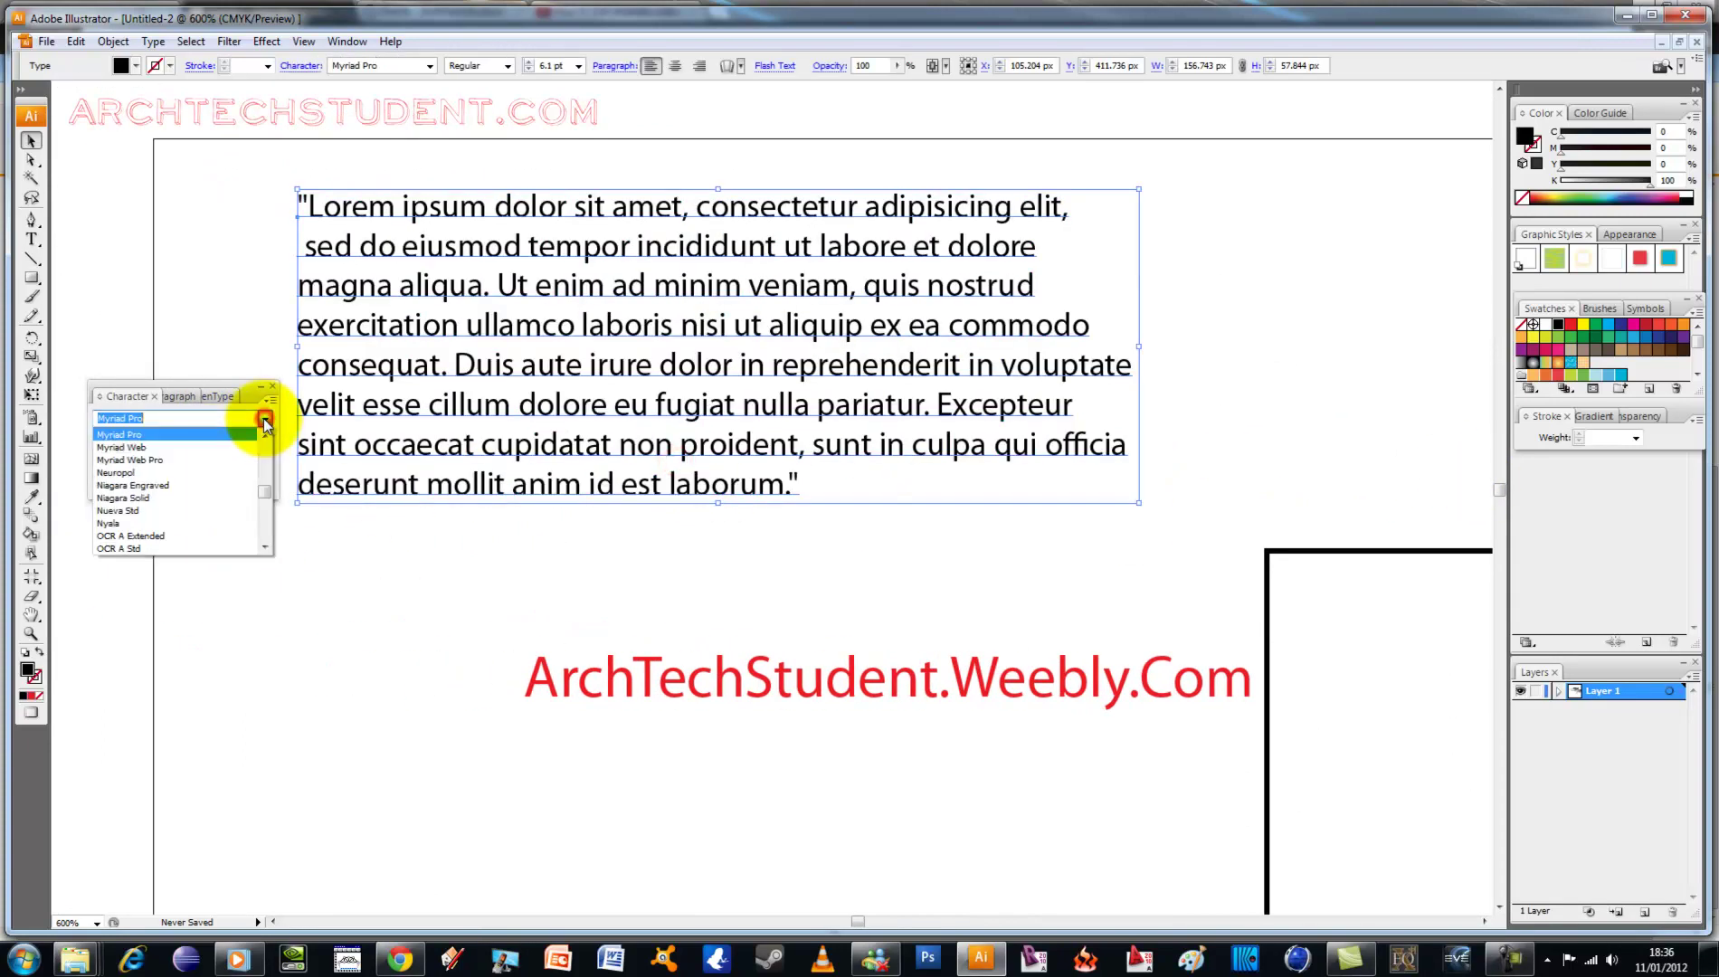
click(127, 497)
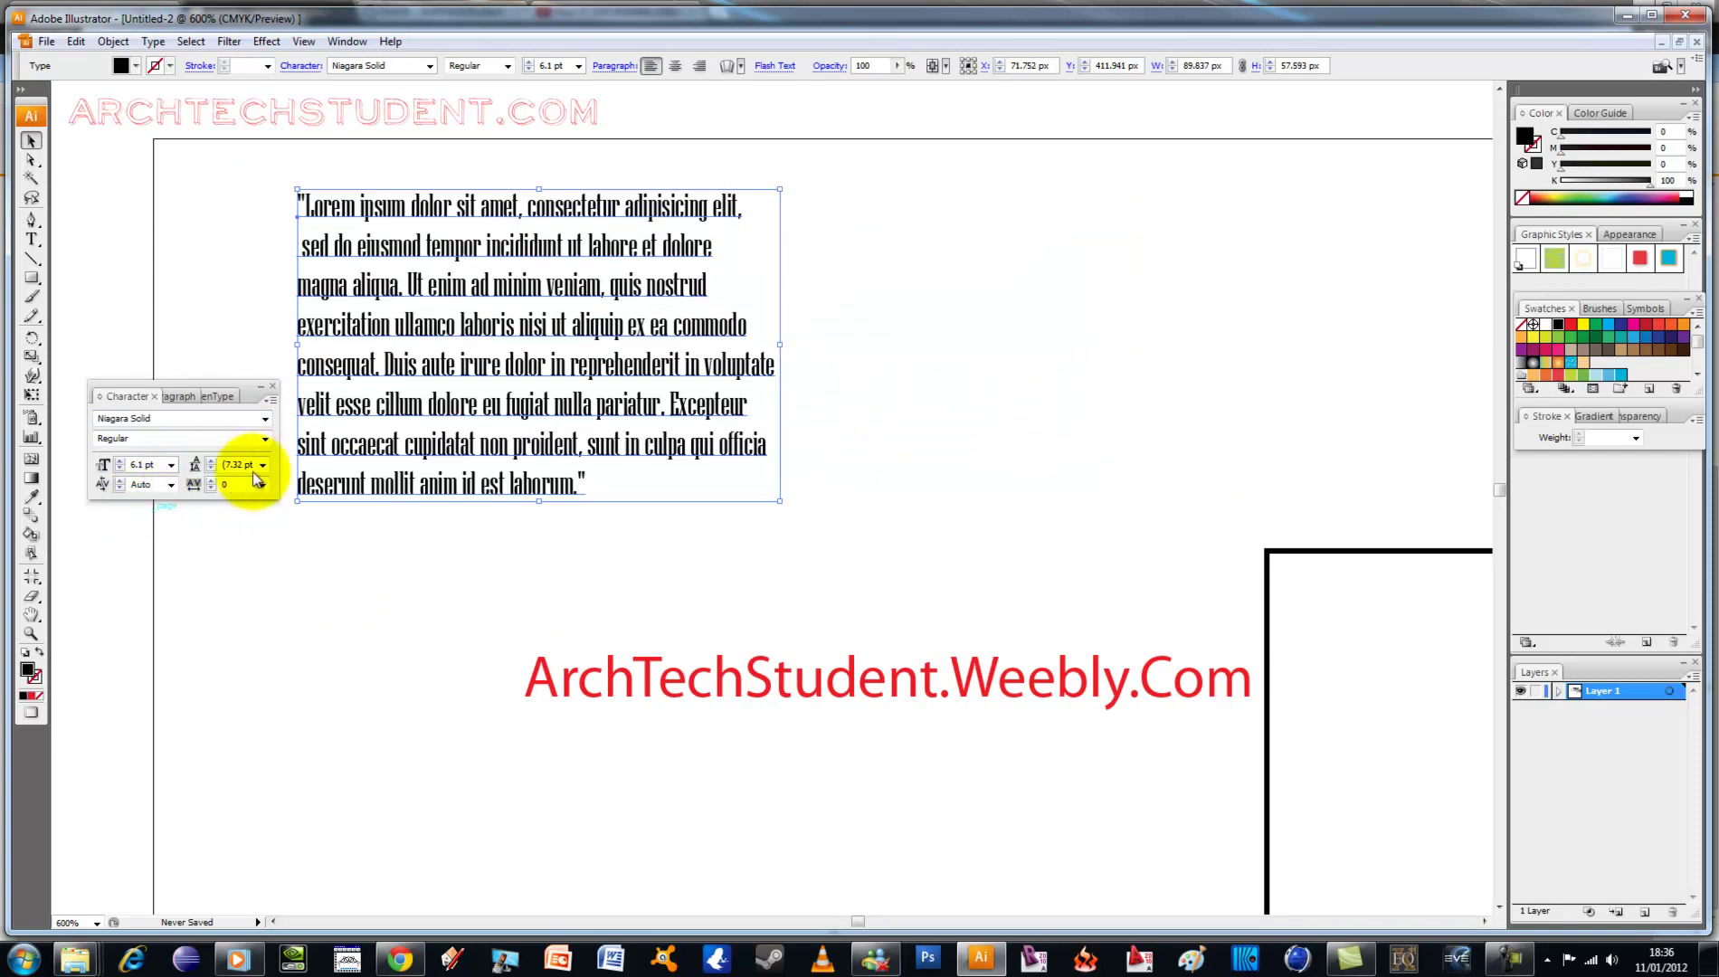
Step: Try the paragraph's justification options, ending on Justify All
click(187, 398)
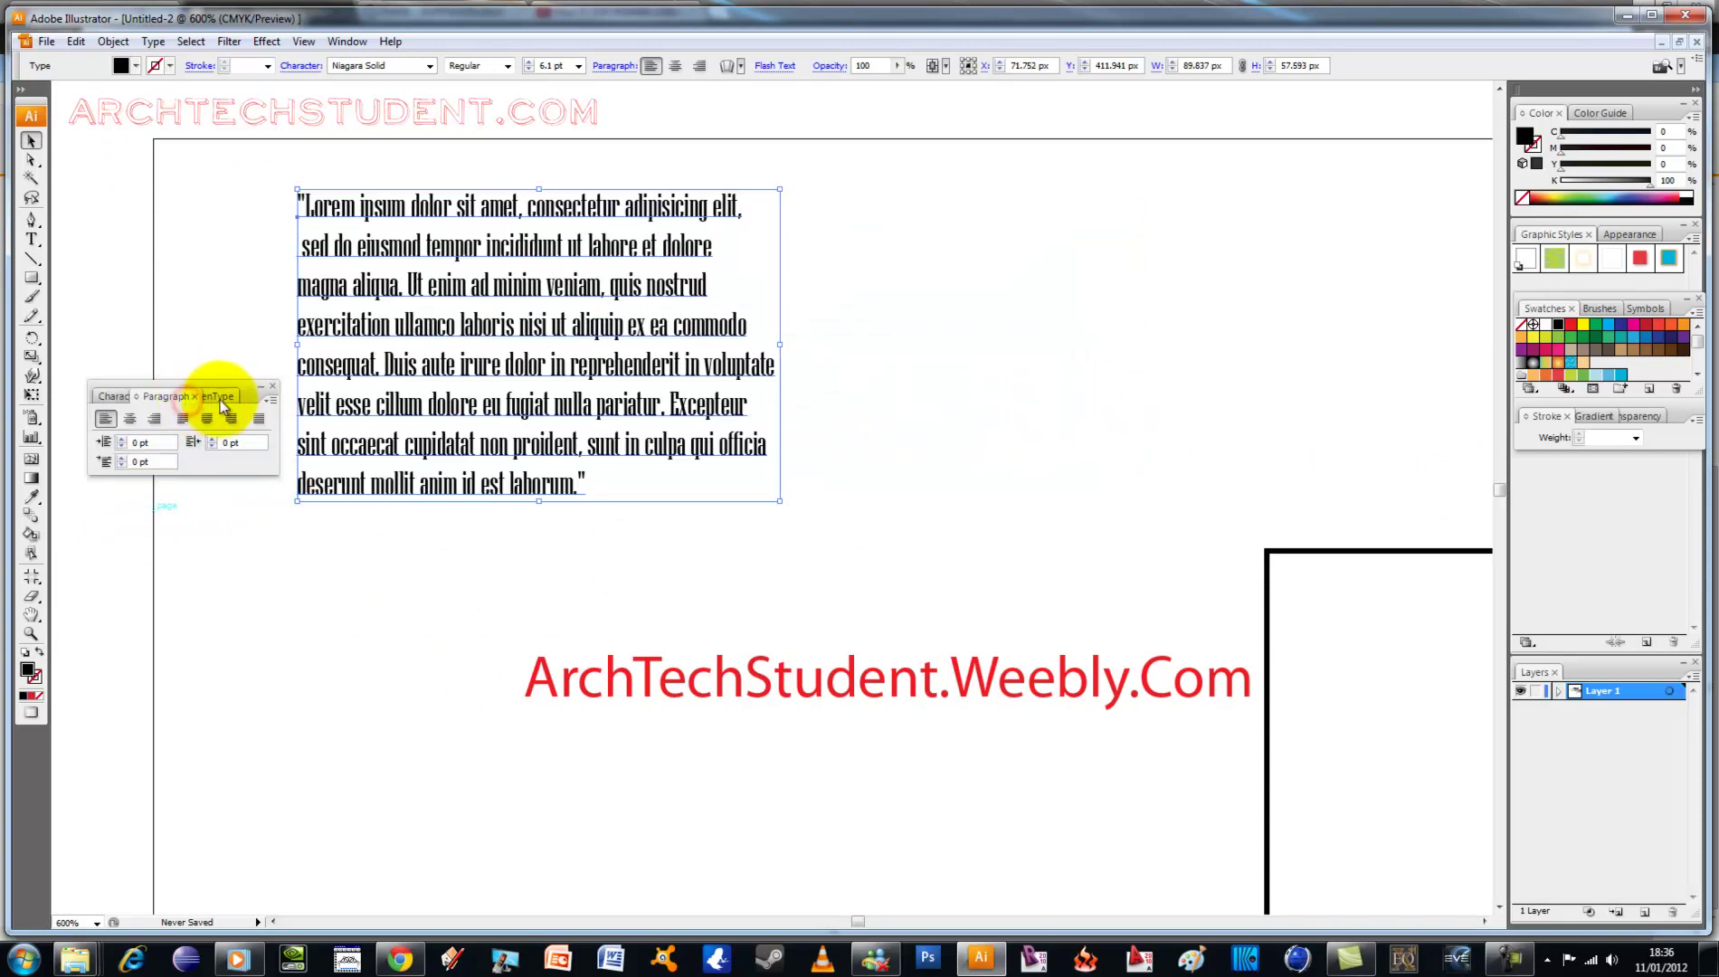
click(208, 420)
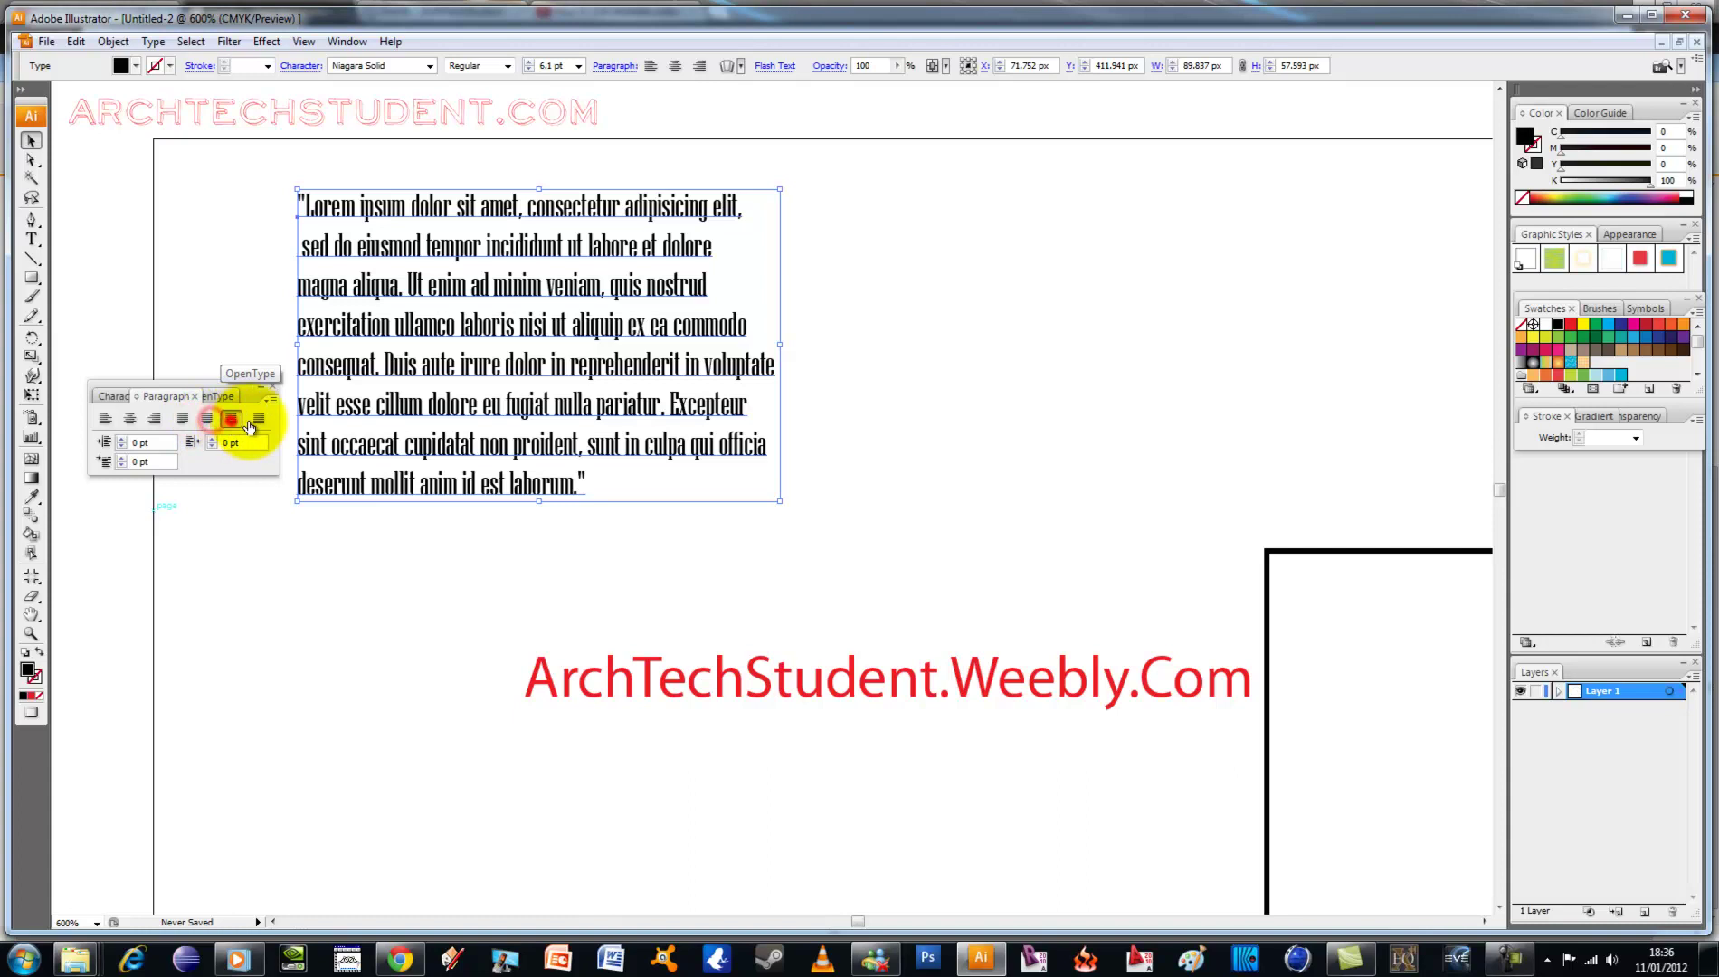
click(210, 447)
text(-3)
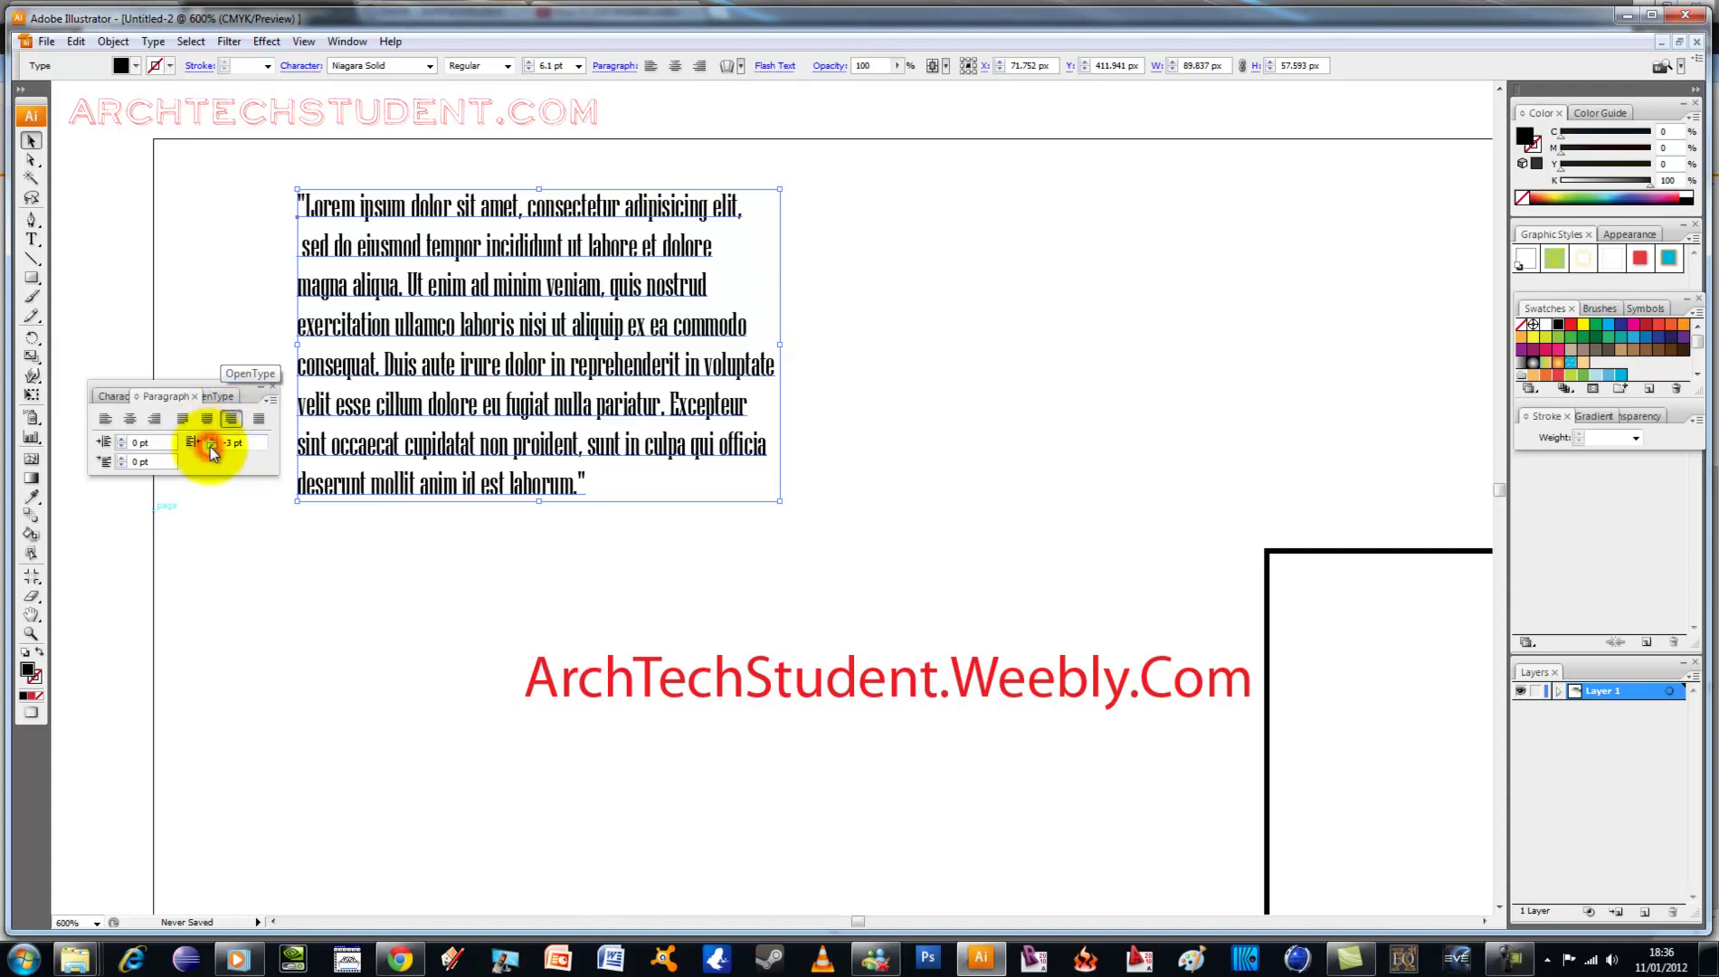
click(260, 418)
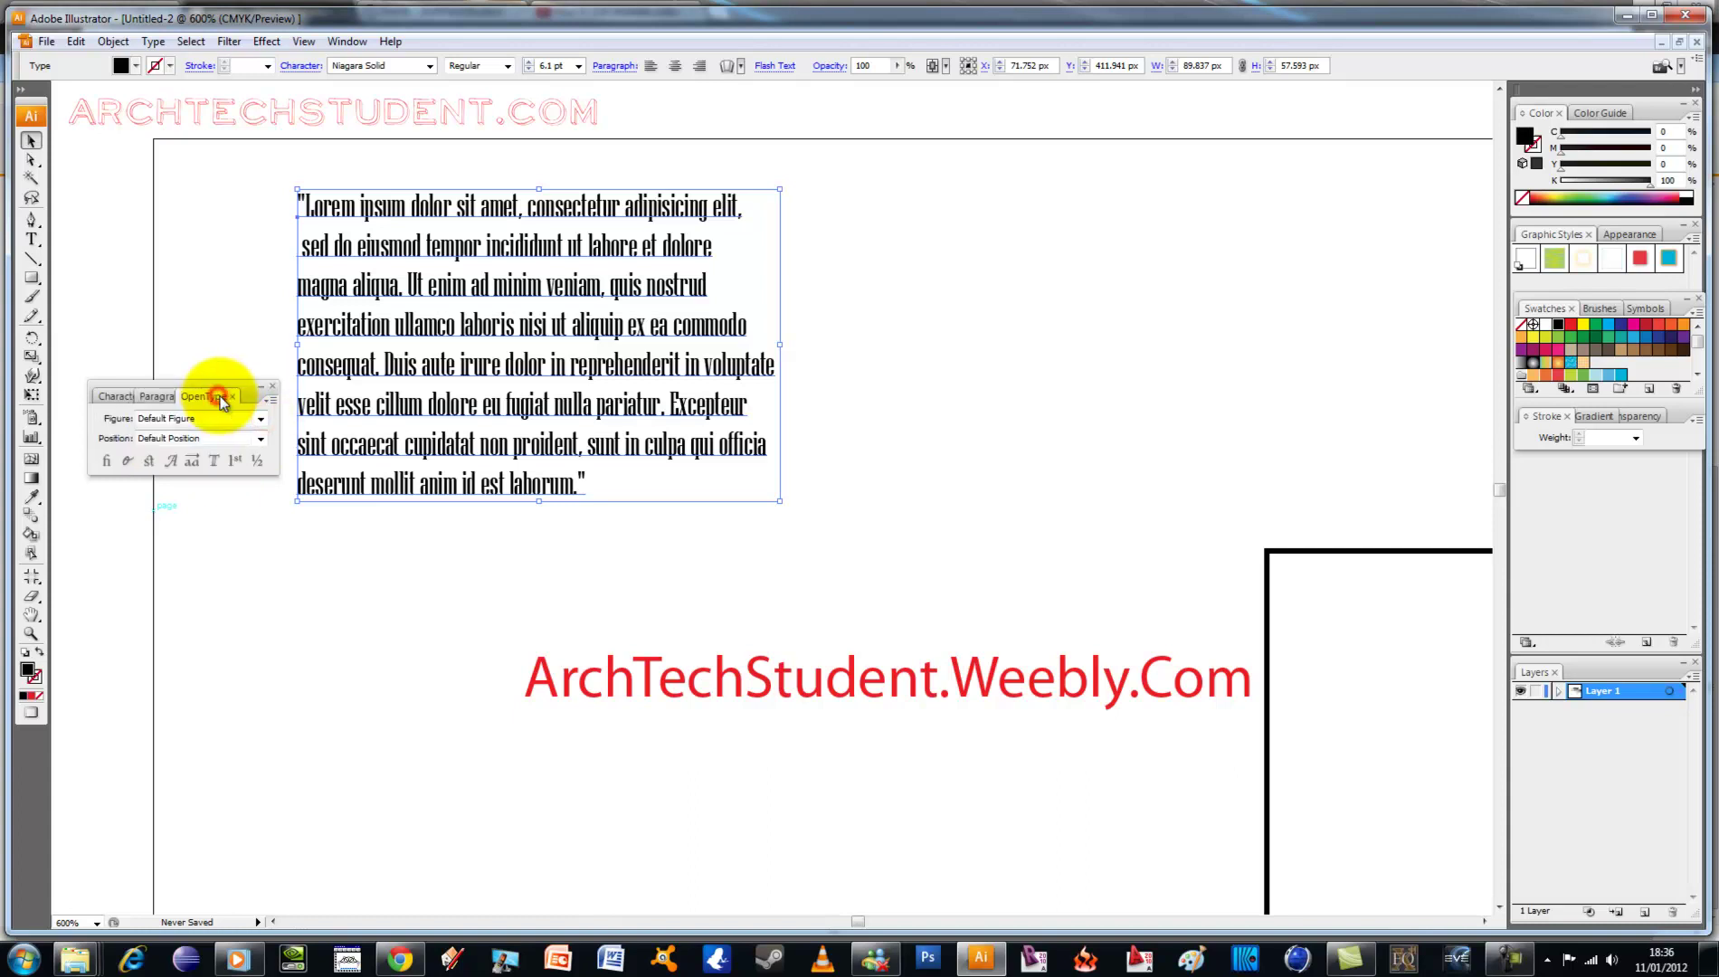
Step: View the OpenType settings, collapse and re-expand the type panel, then deselect the paragraph
click(185, 462)
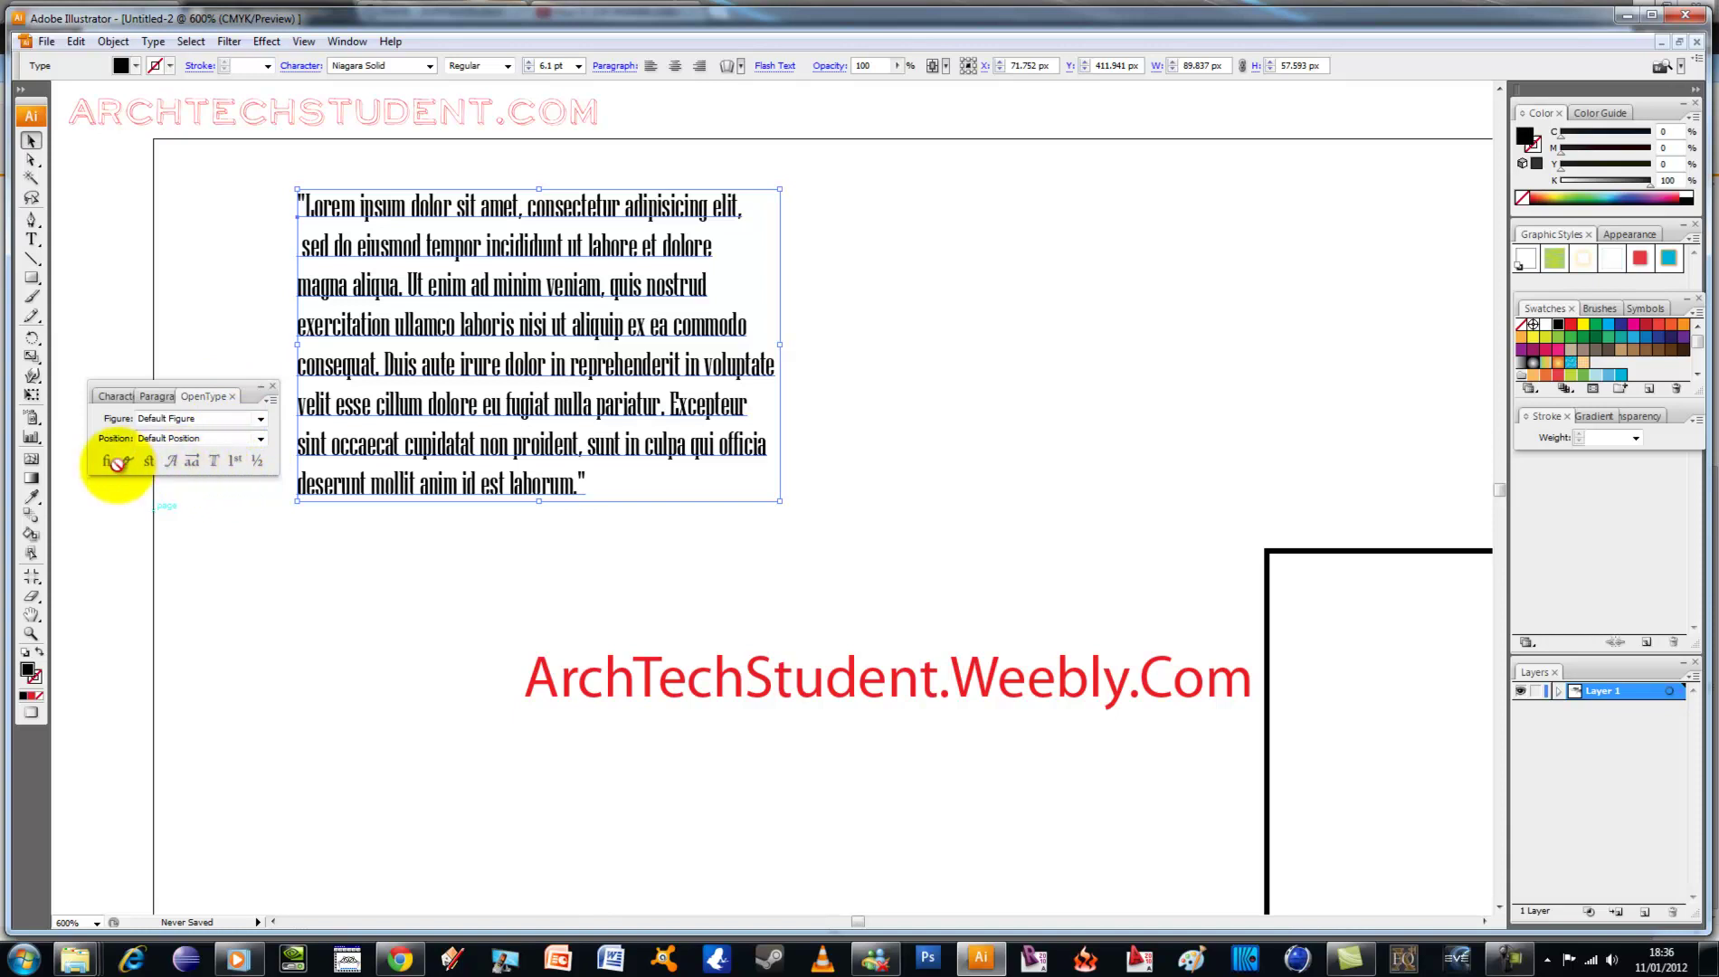
double_click(134, 395)
click(111, 398)
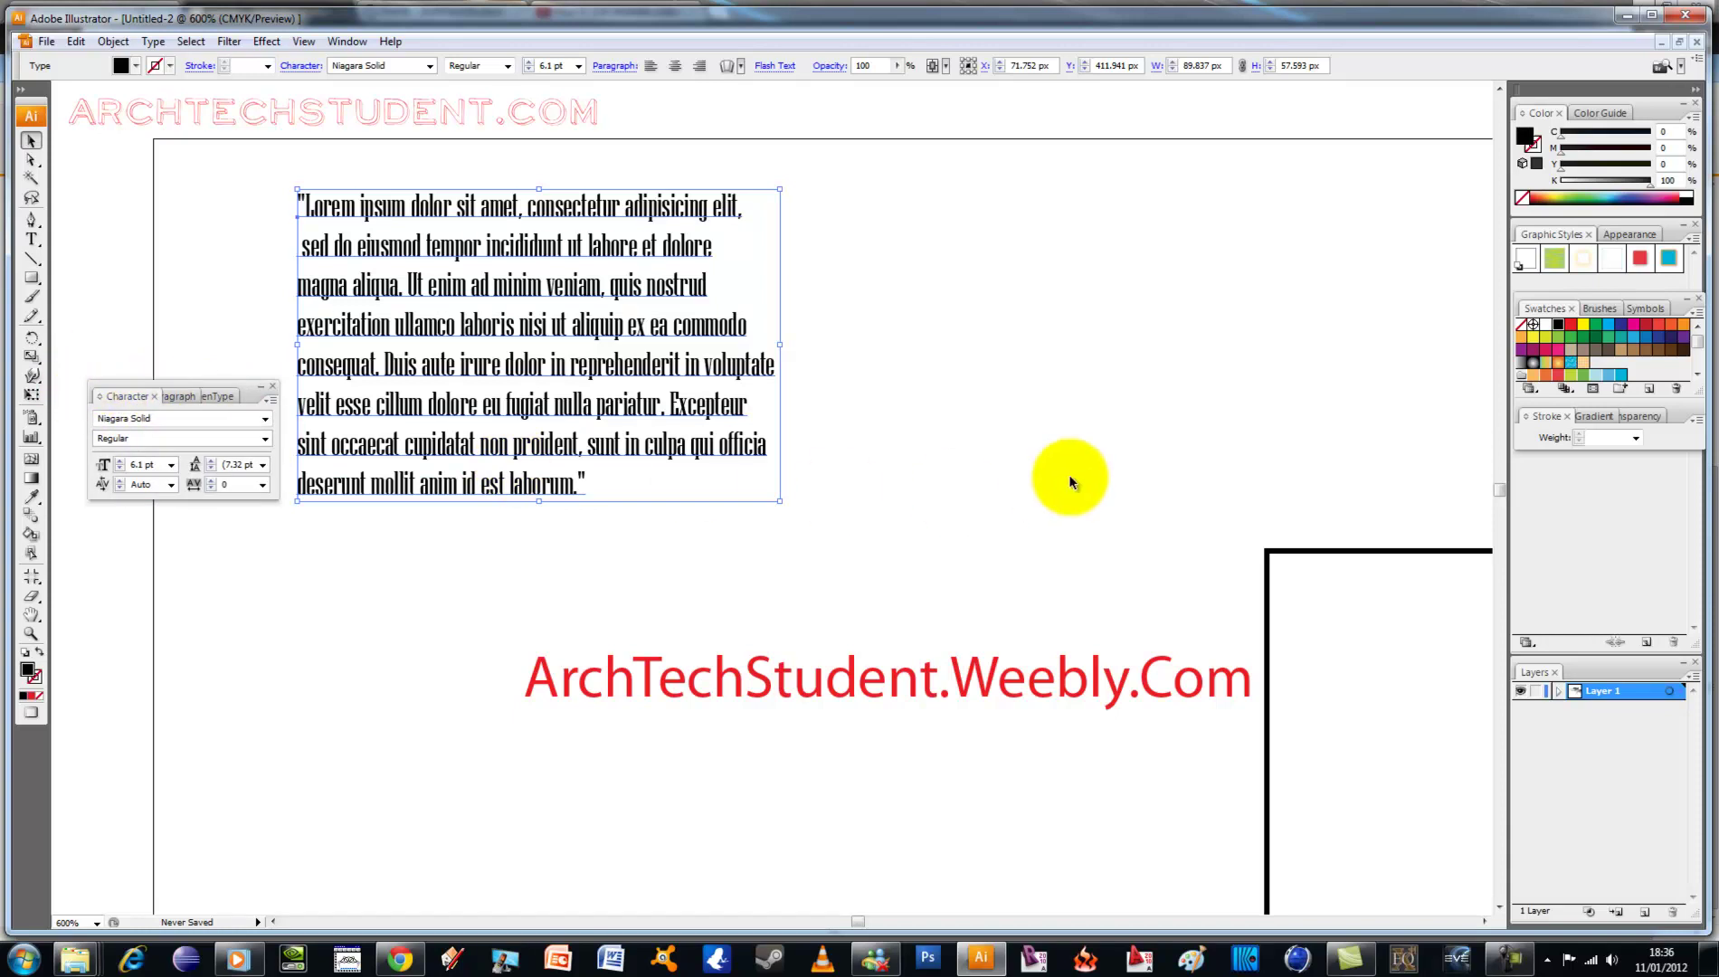
click(1047, 462)
key(ctrl+0)
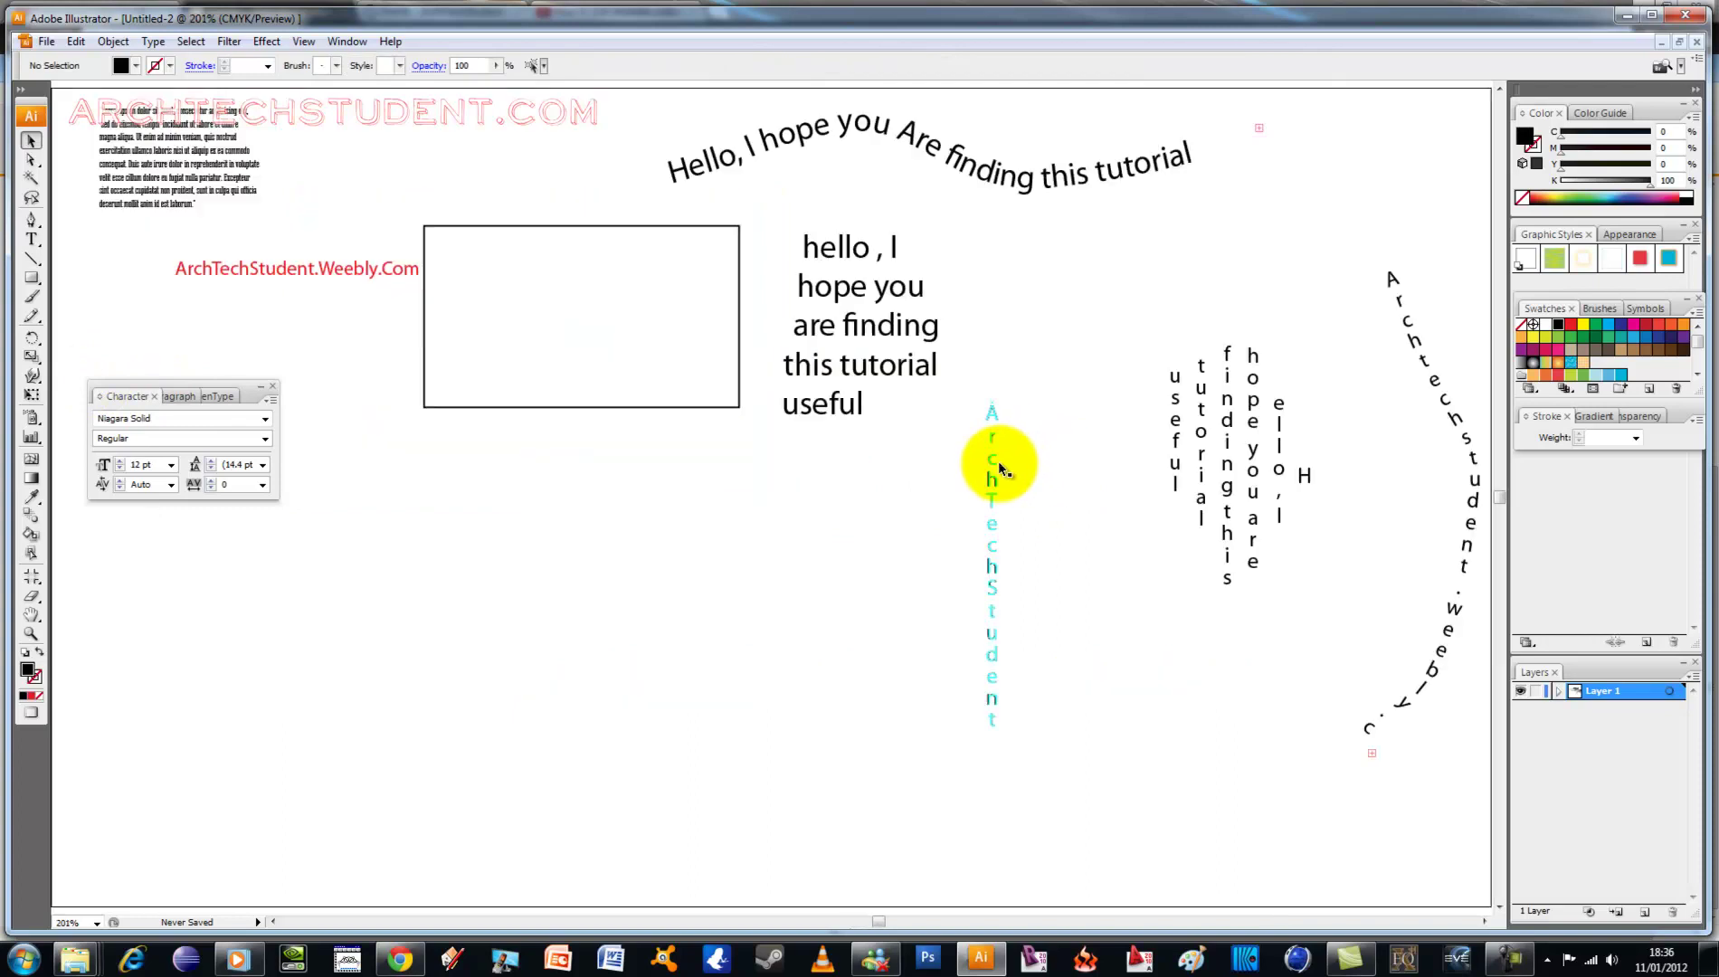